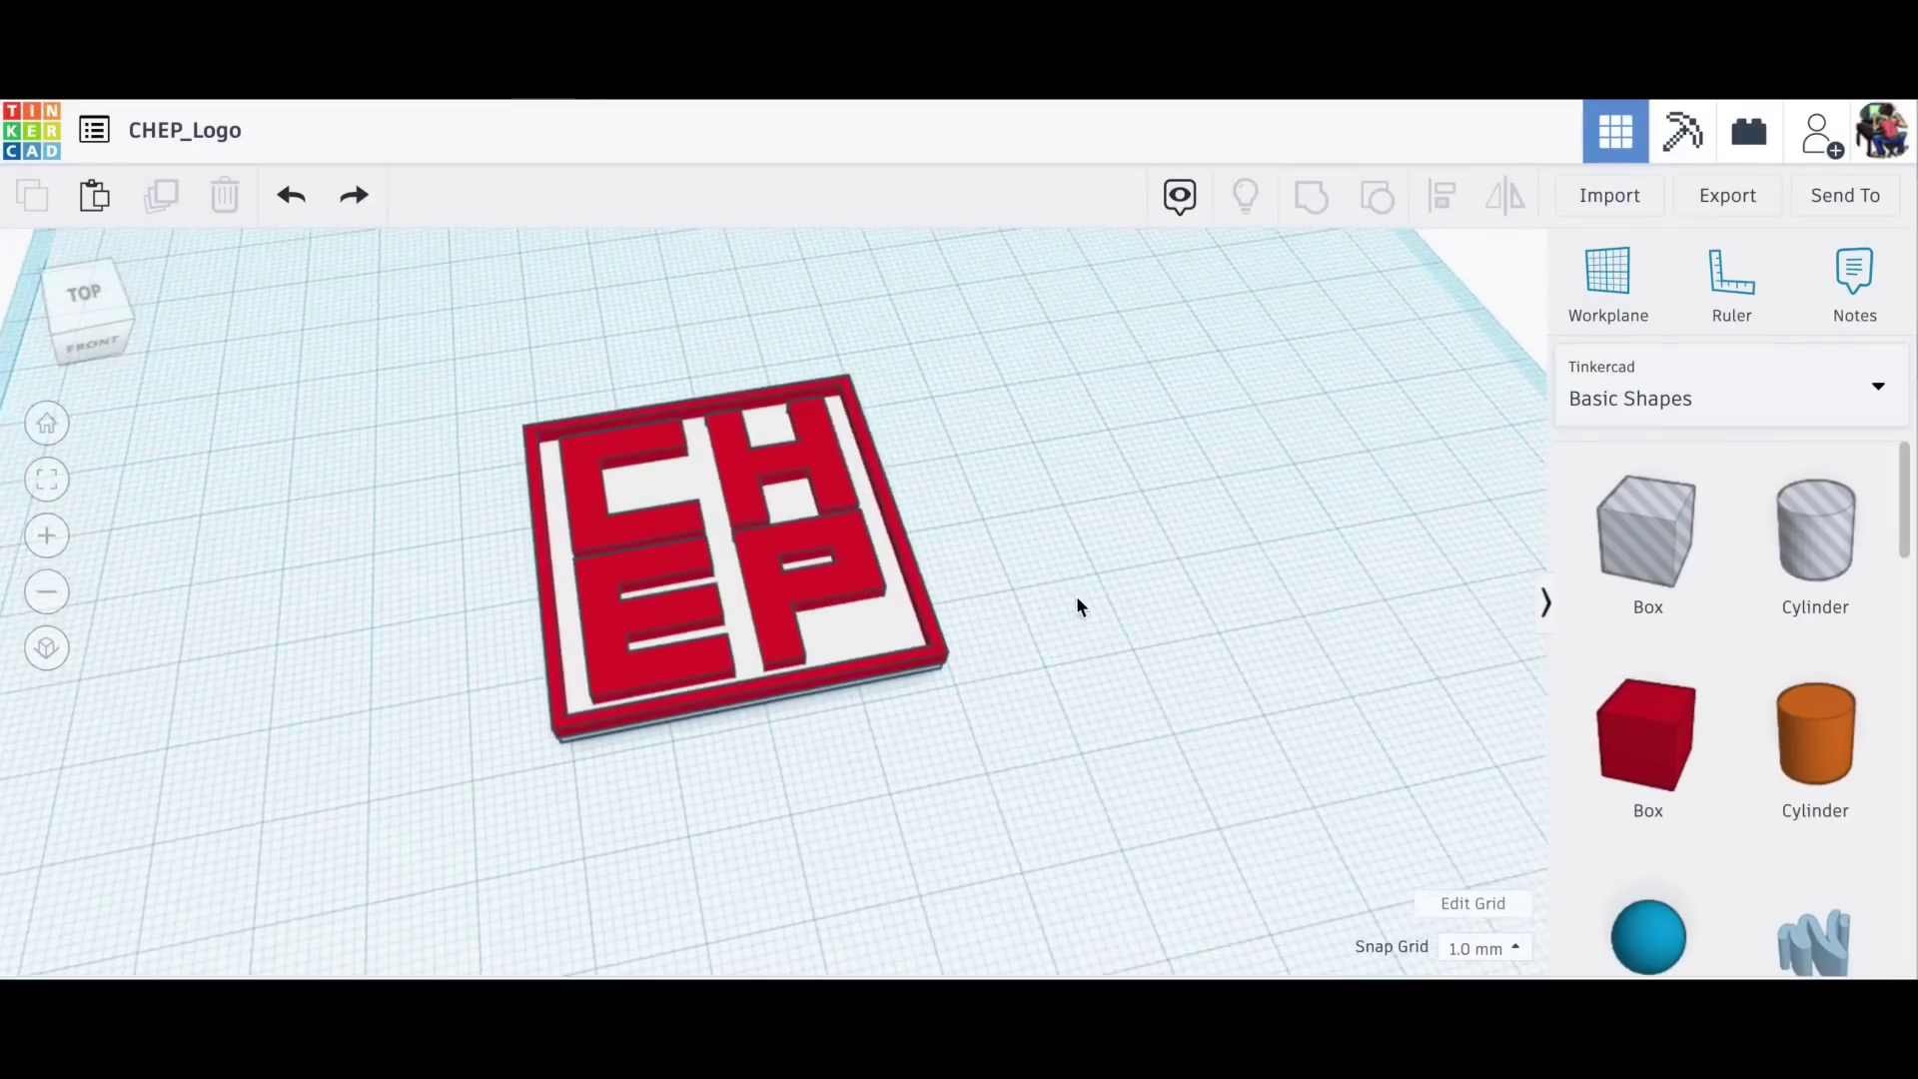
Step: Shift the red CHEP lettering frame sideways so that about half of the white base plate is uncovered
right_drag(1076, 596, 989, 640)
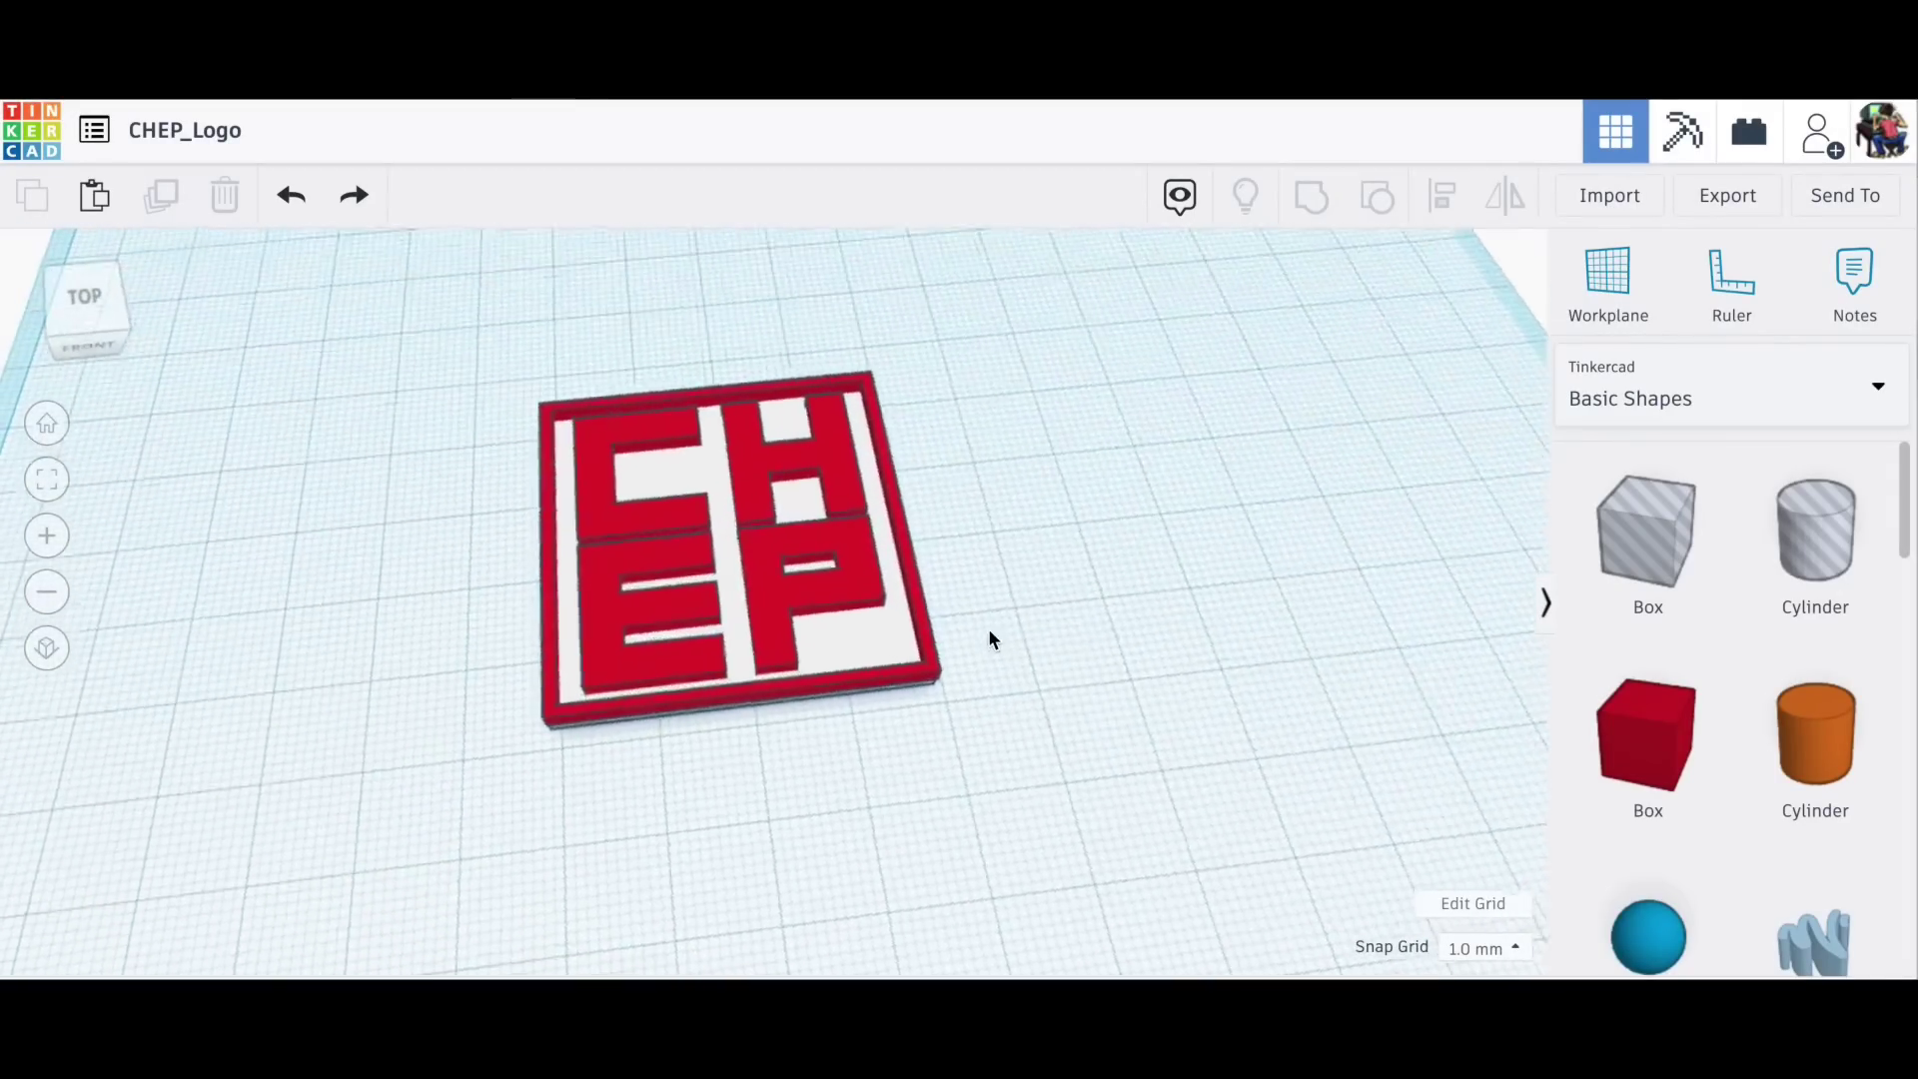
click(878, 599)
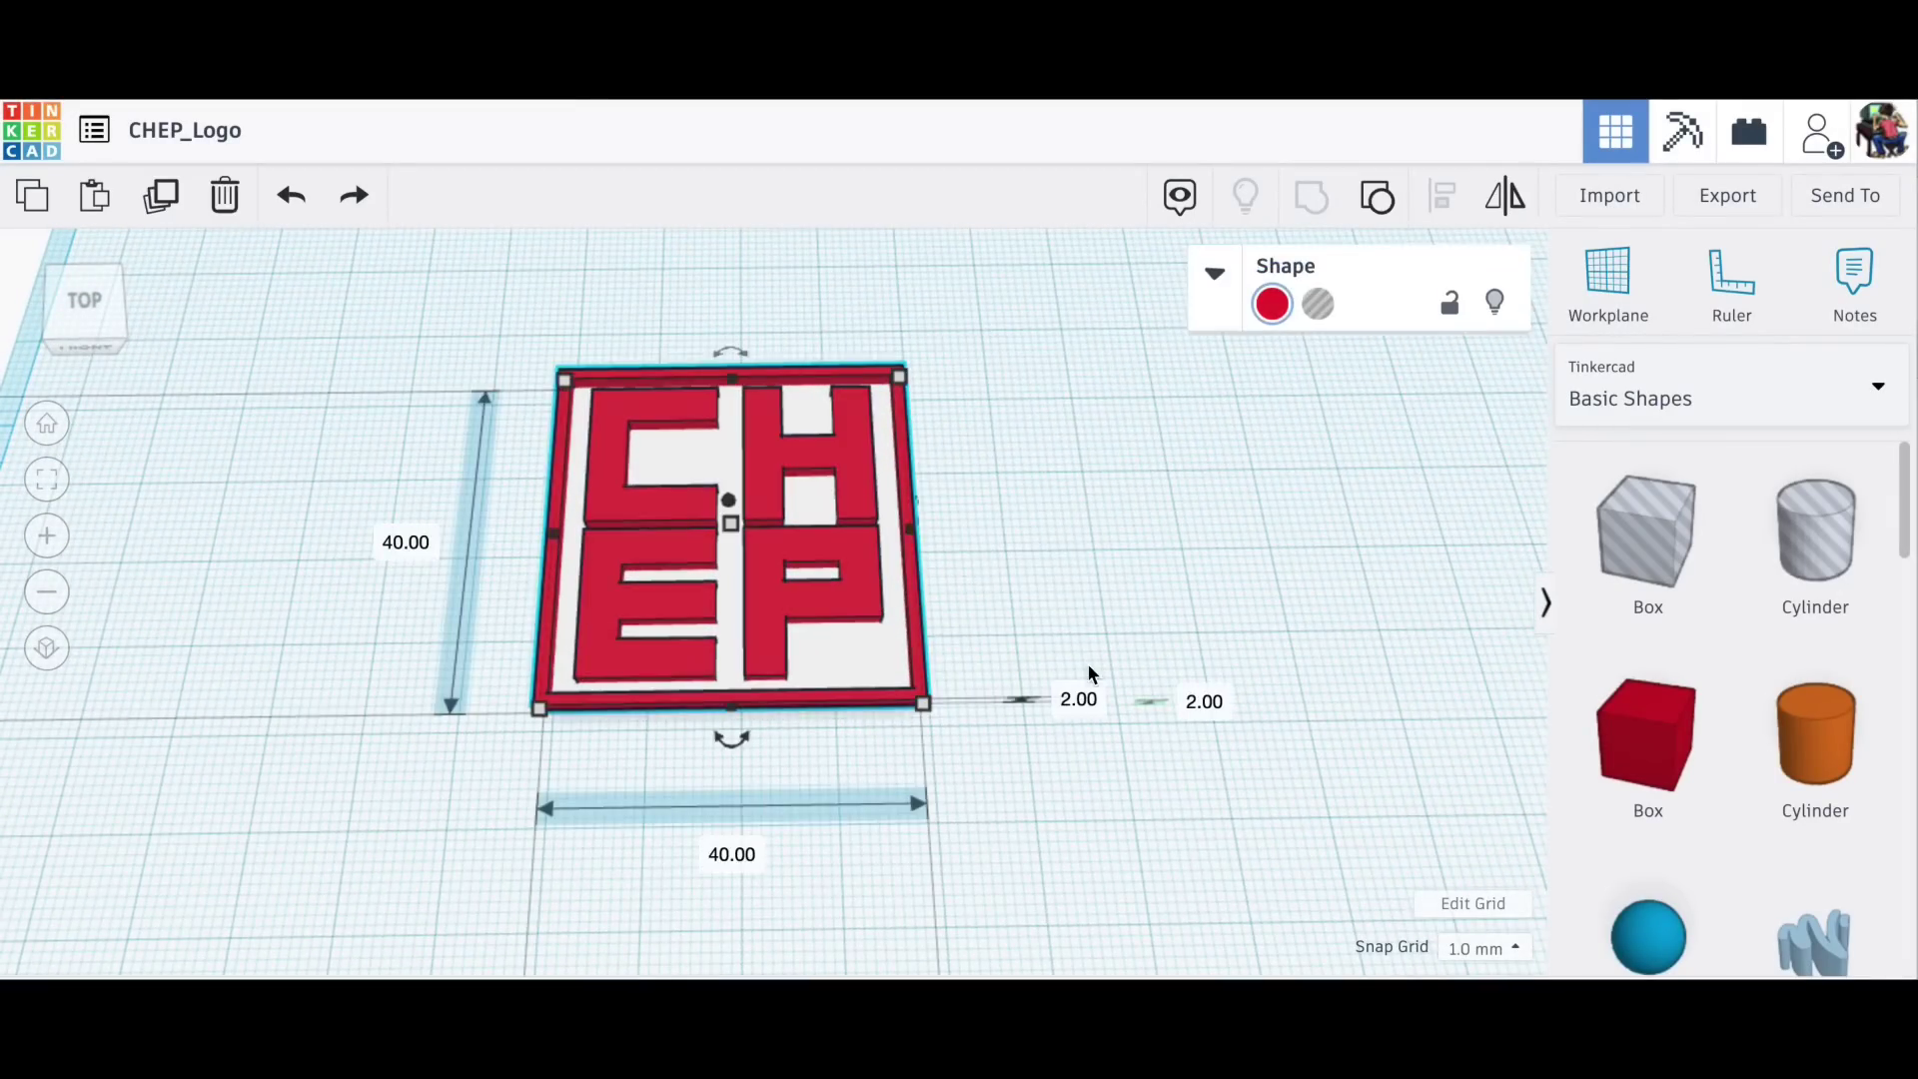
right_drag(1119, 644, 1222, 603)
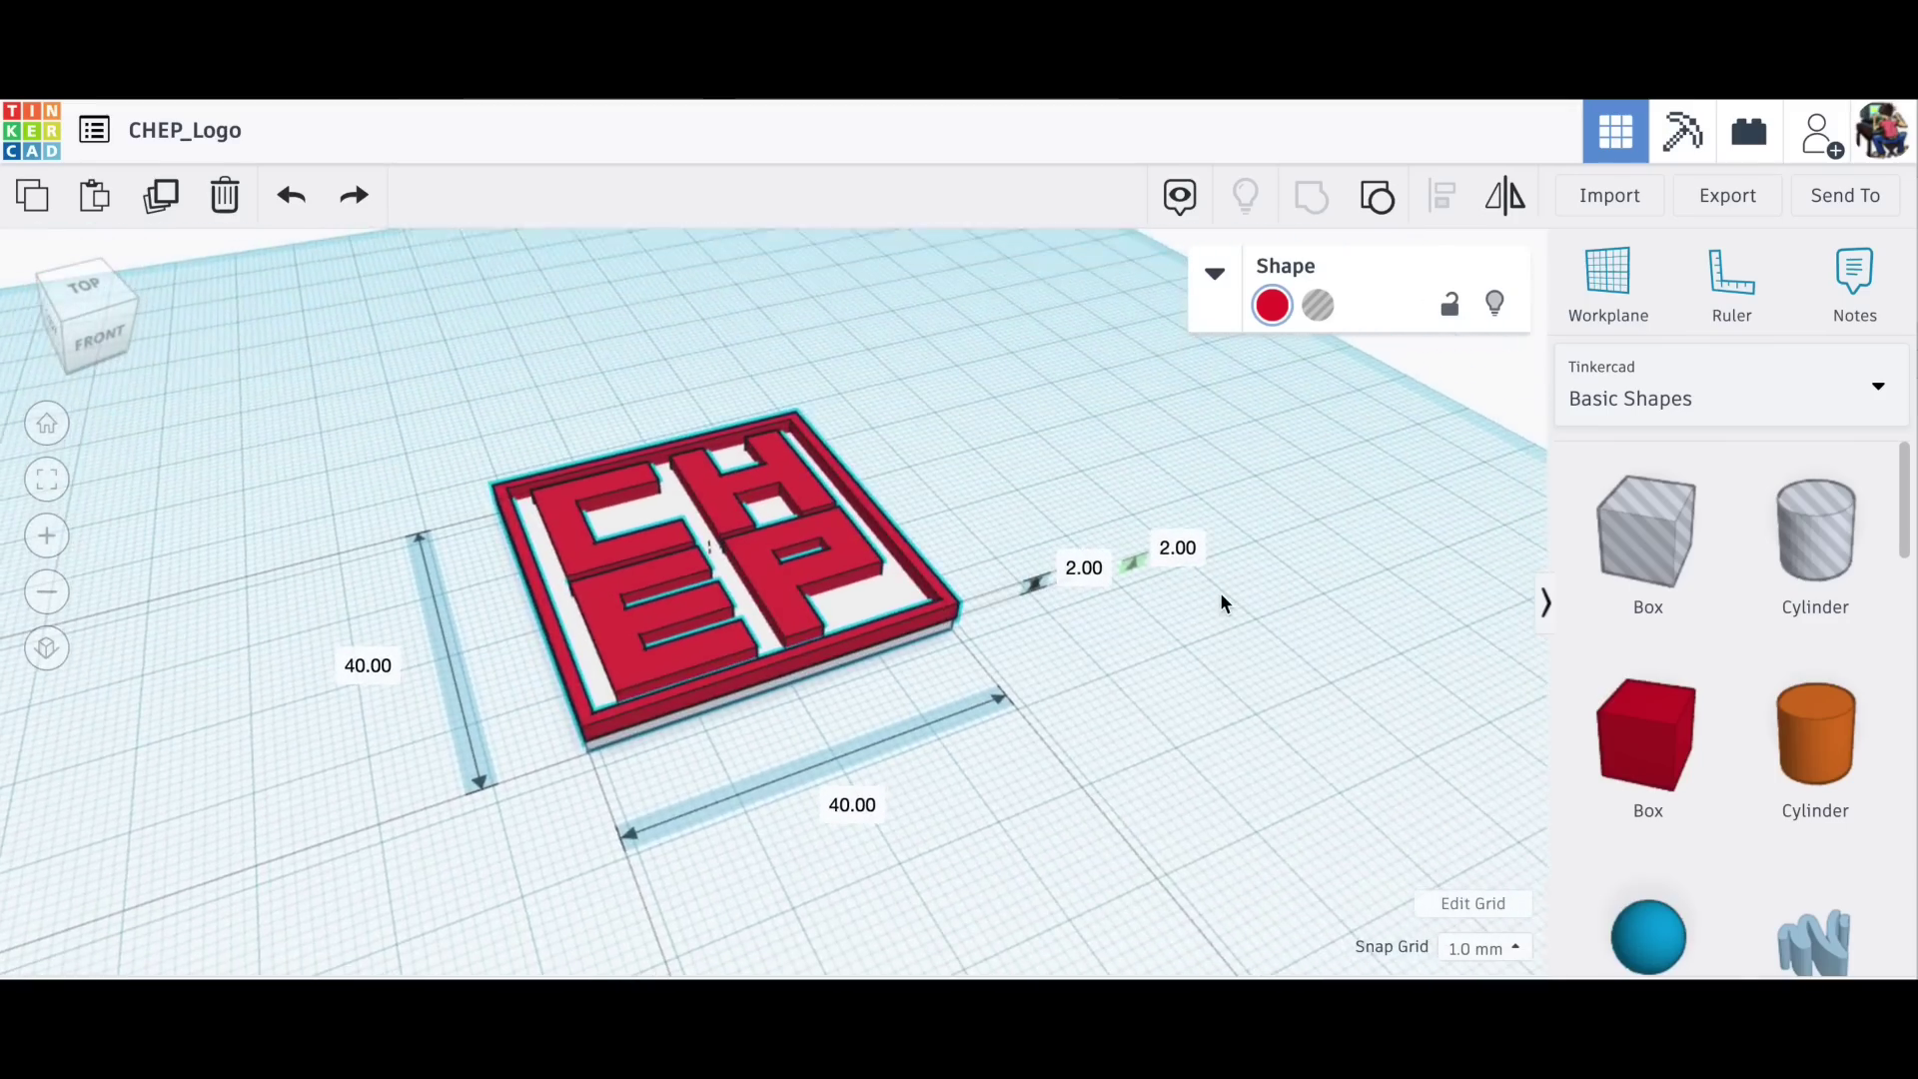
key(shift+Right)
key(shift+Right)
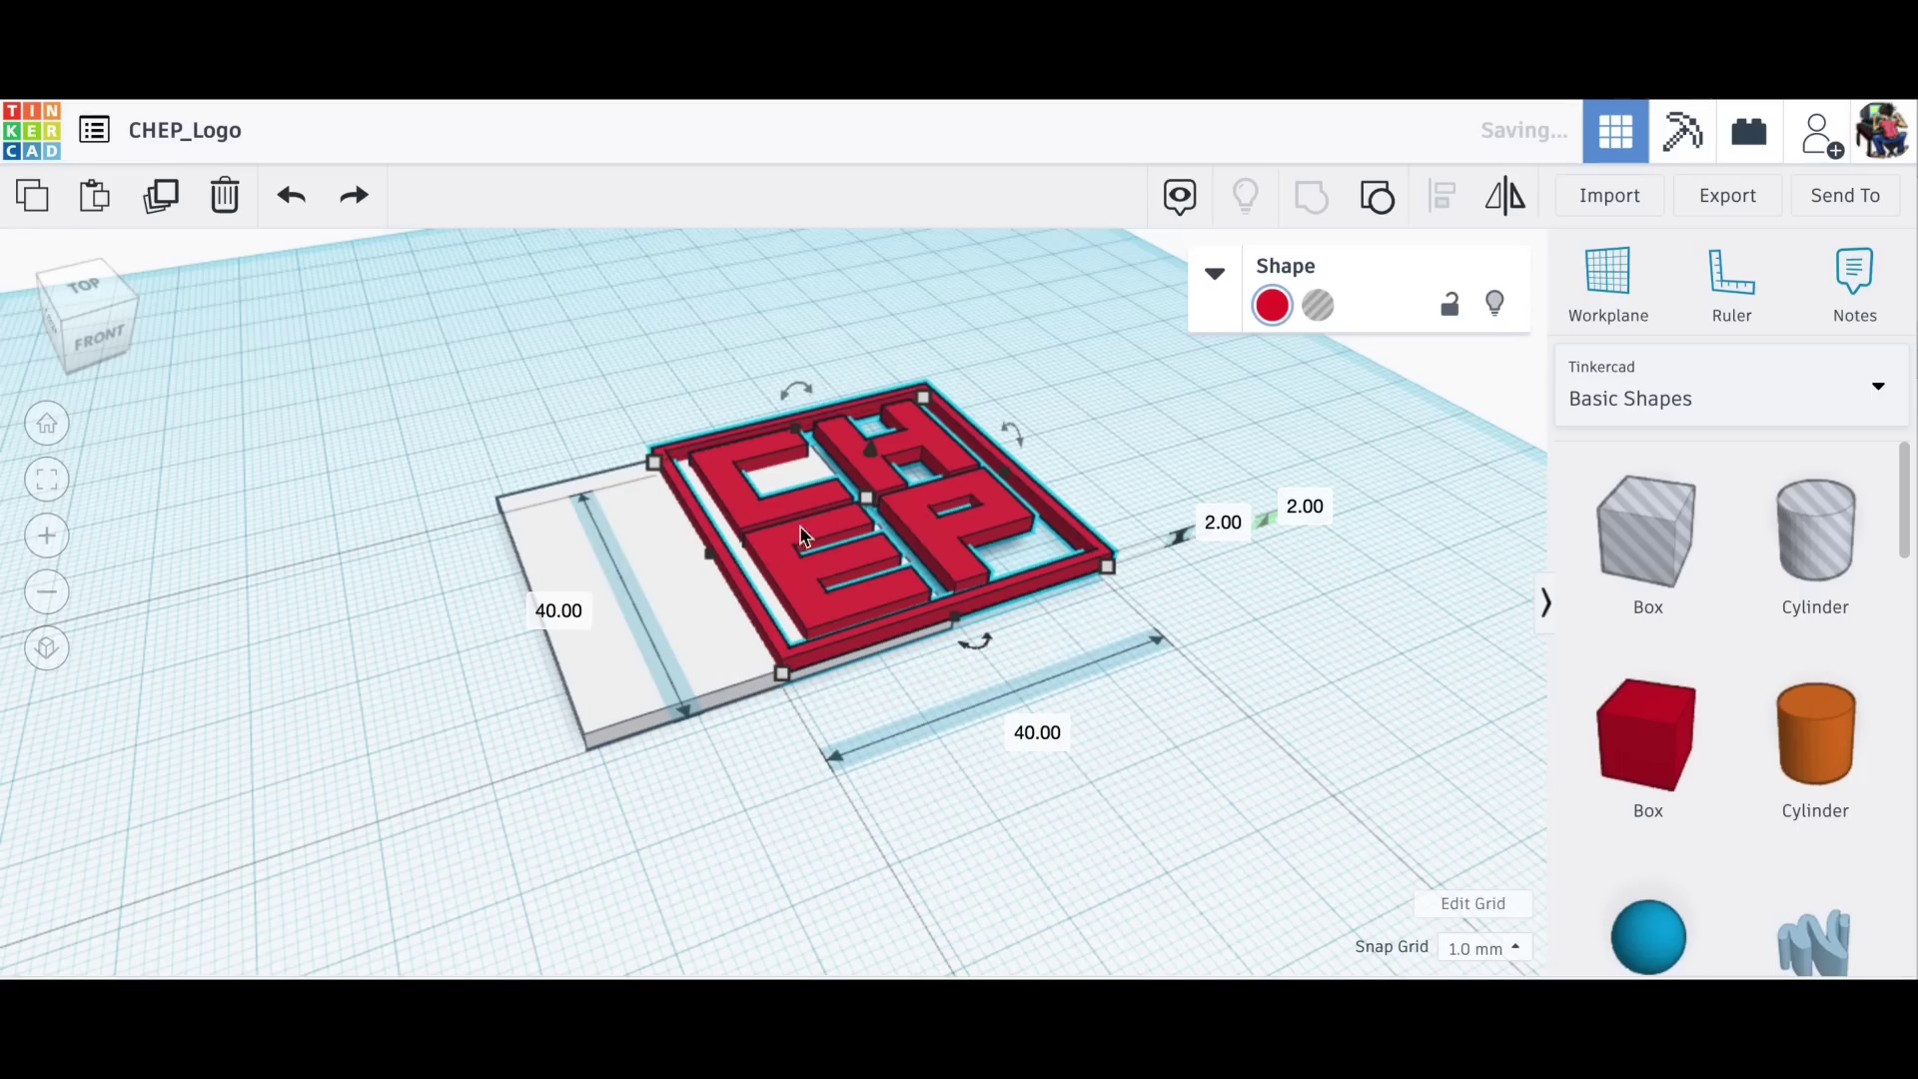
Step: Select the white base plate, then select the red CHEP lettering and open the export options for it
click(596, 656)
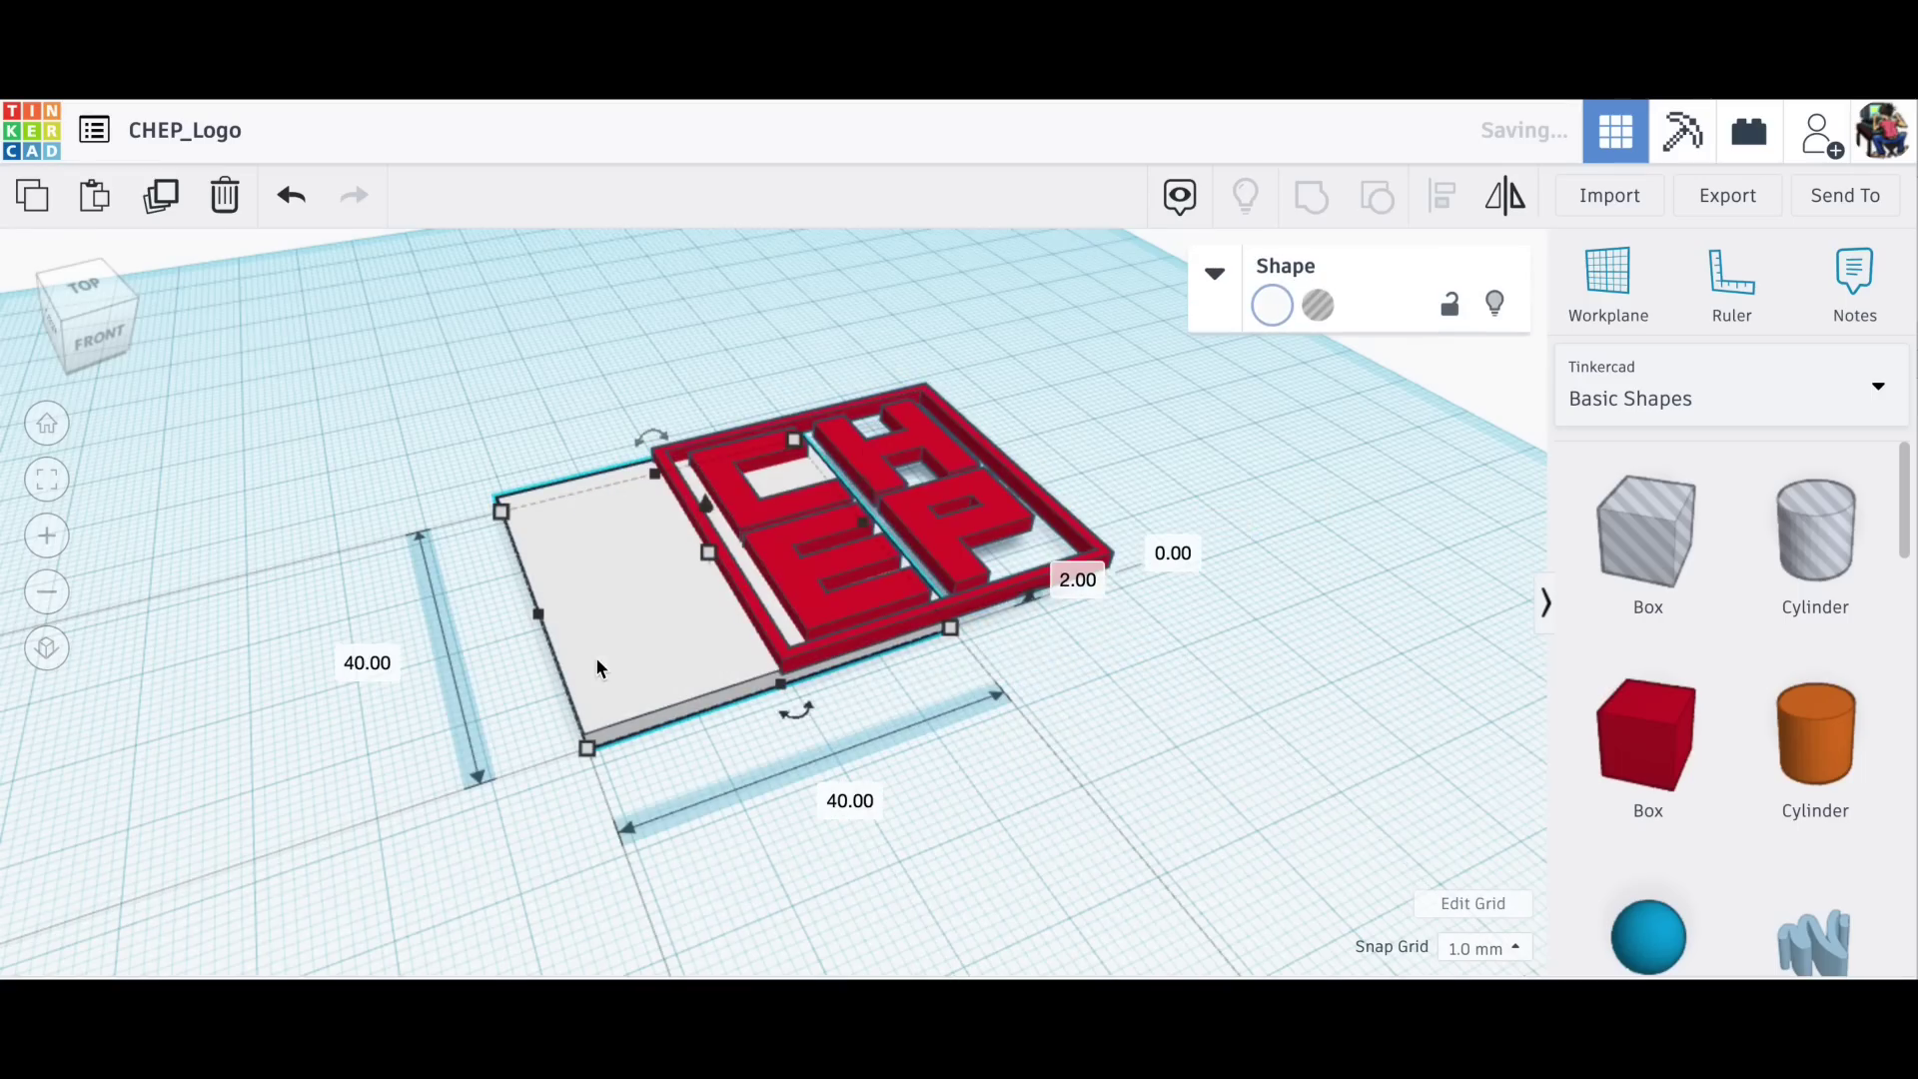
click(830, 530)
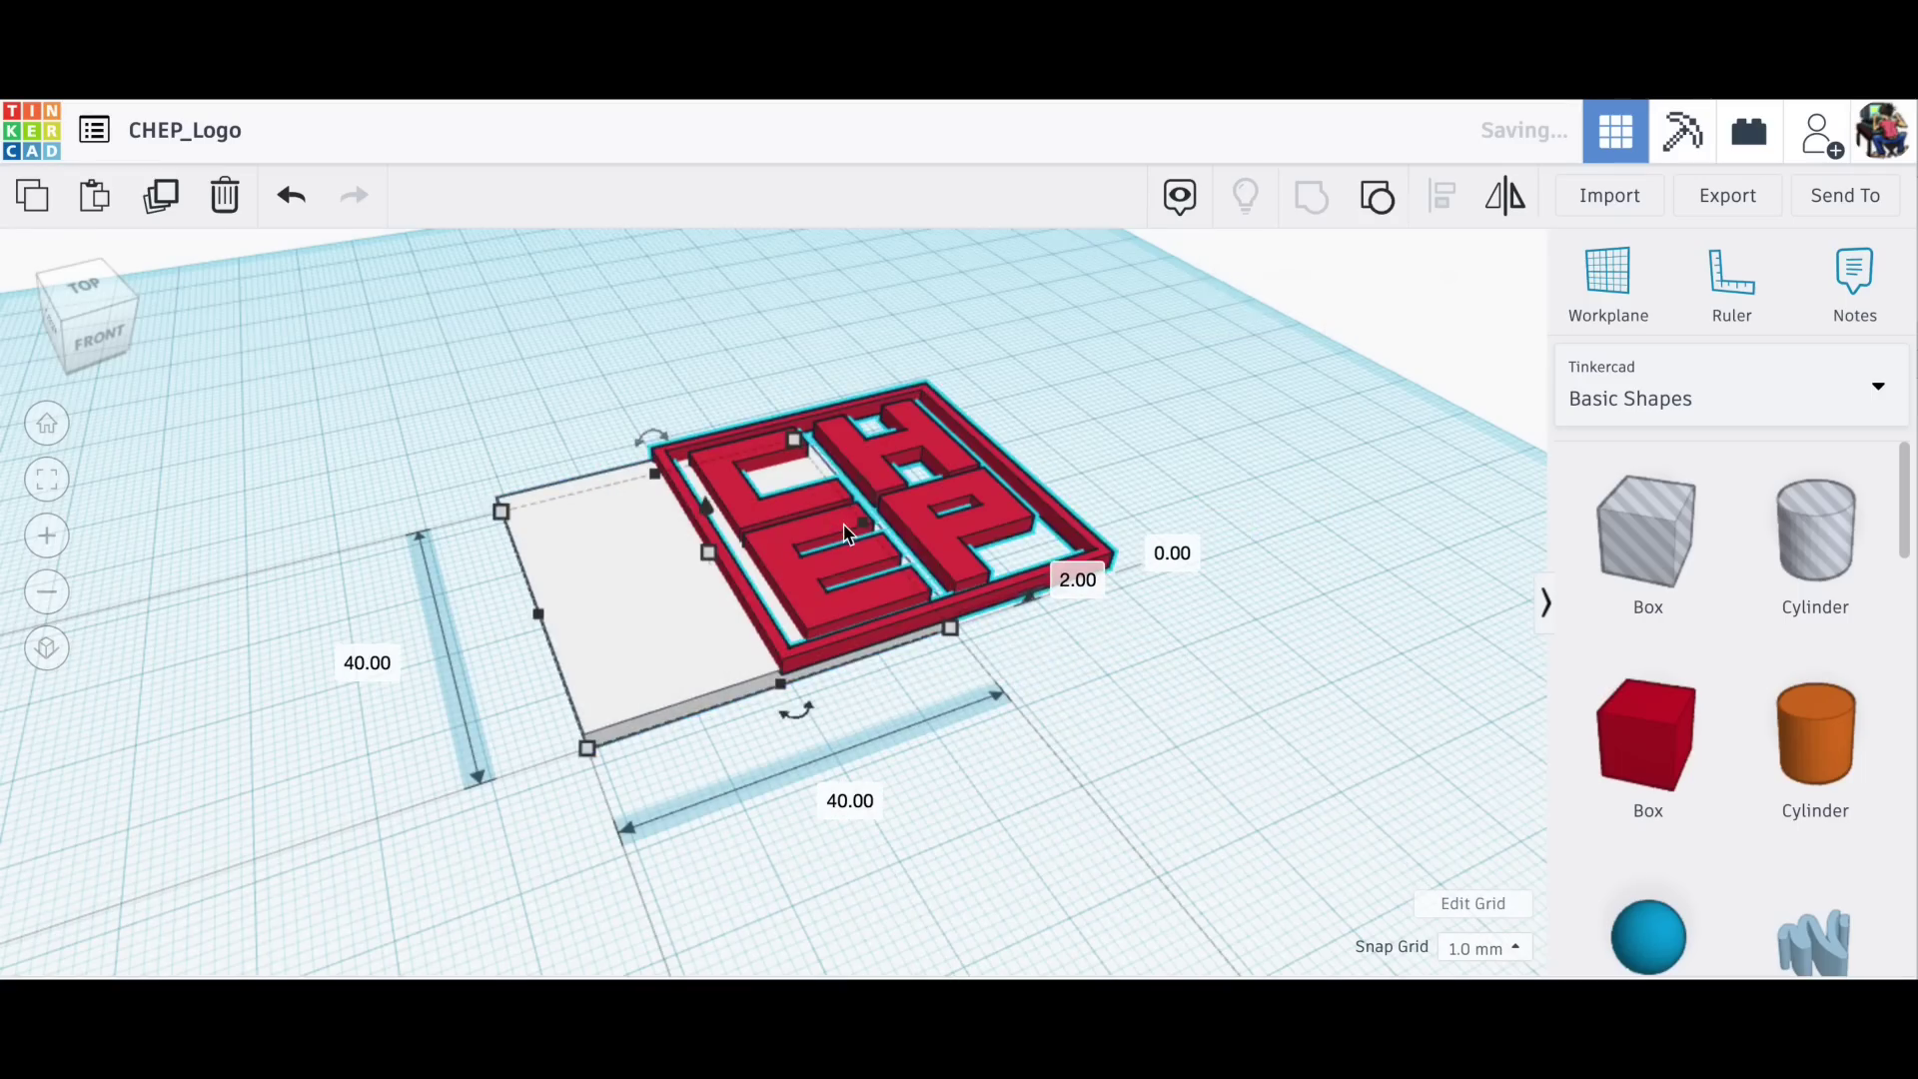
click(1725, 194)
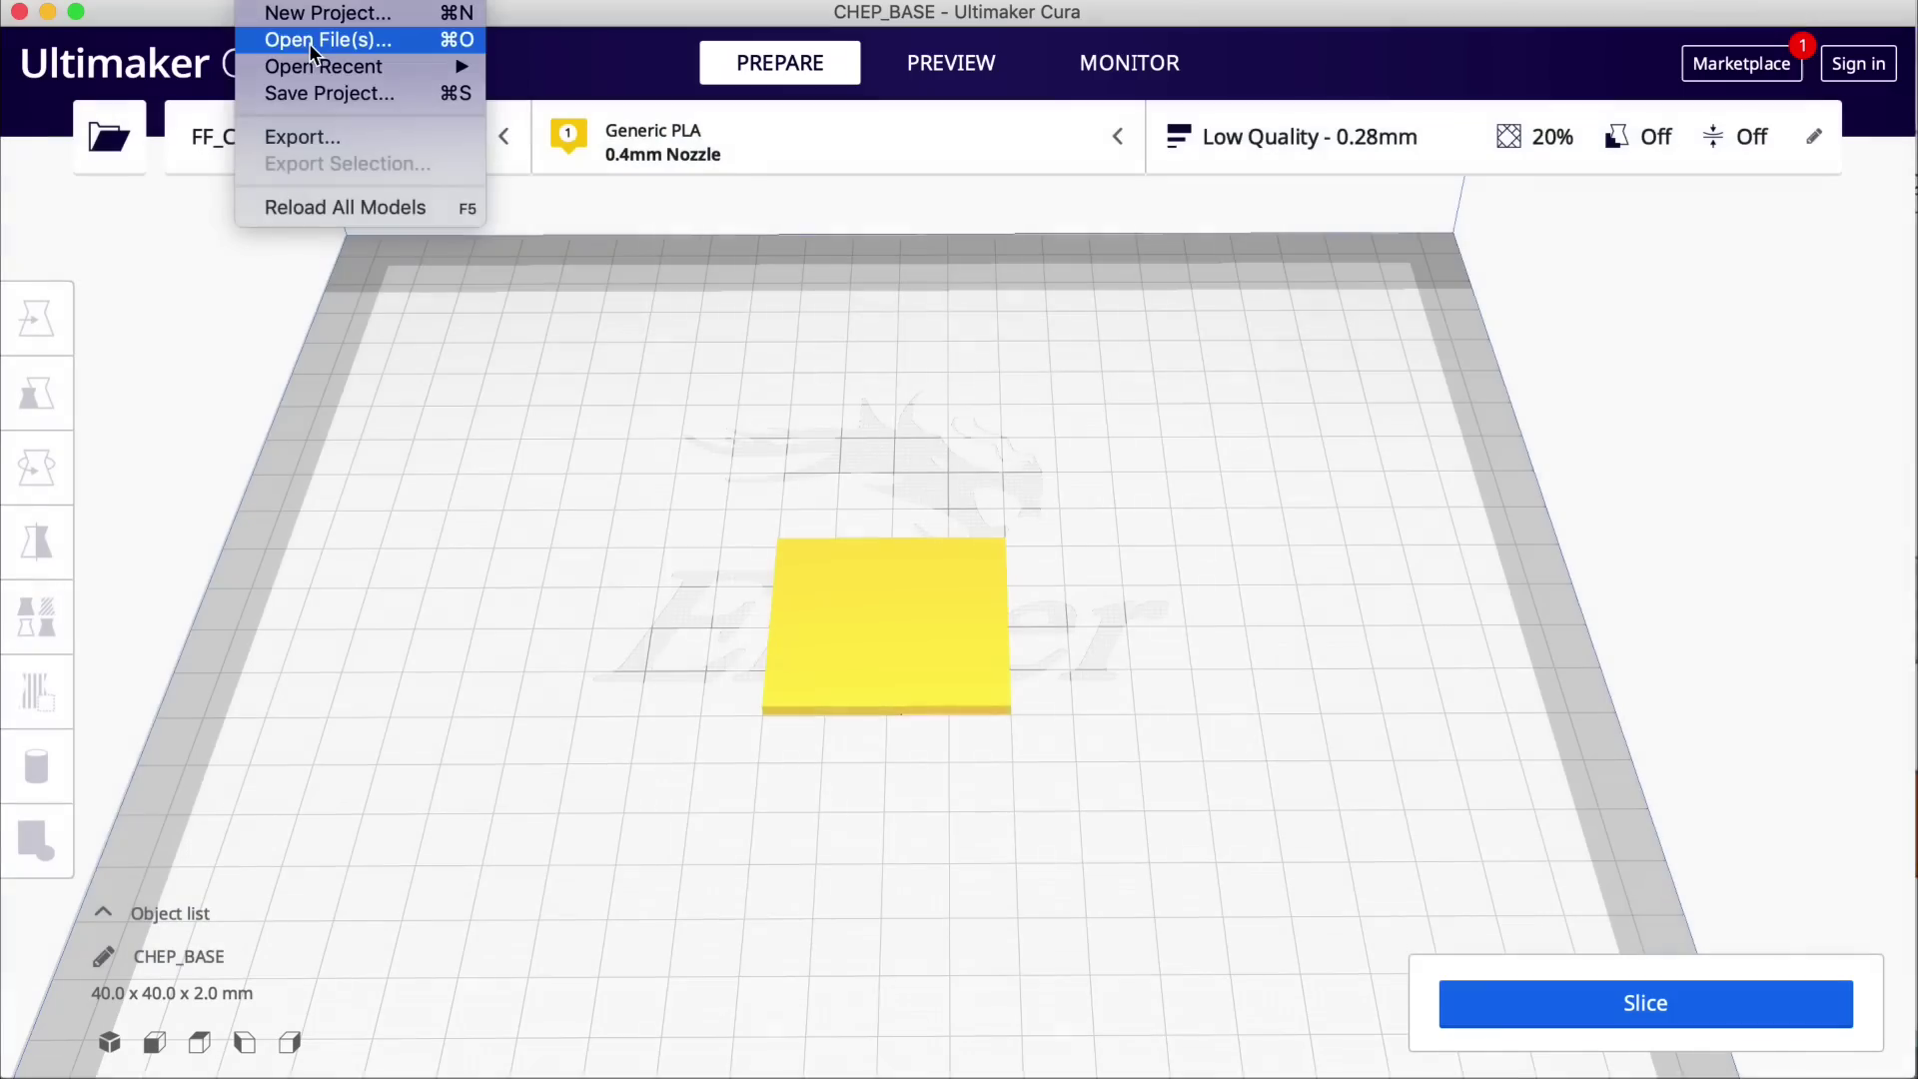
Step: In Ultimaker Cura, load CHEP_TOP.stl from the Downloads folder onto the build plate alongside the base
click(1133, 486)
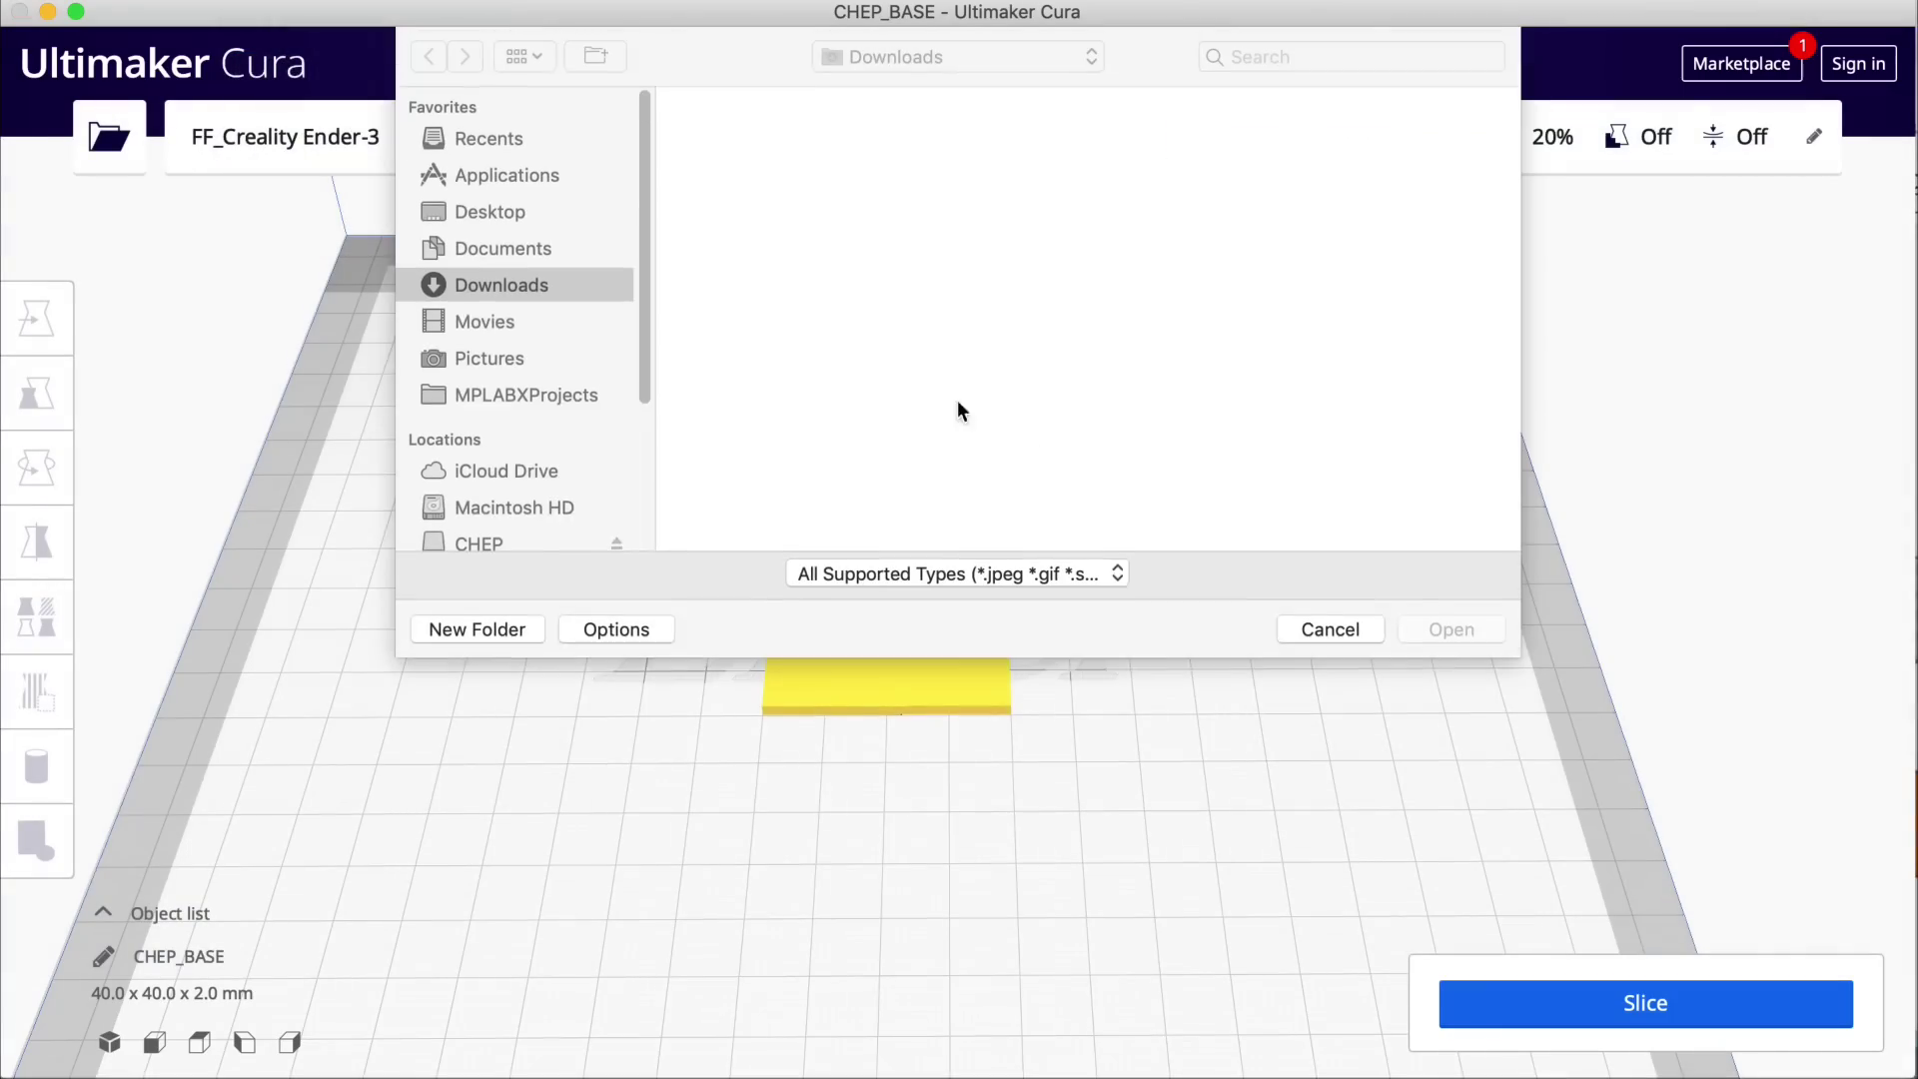
click(949, 178)
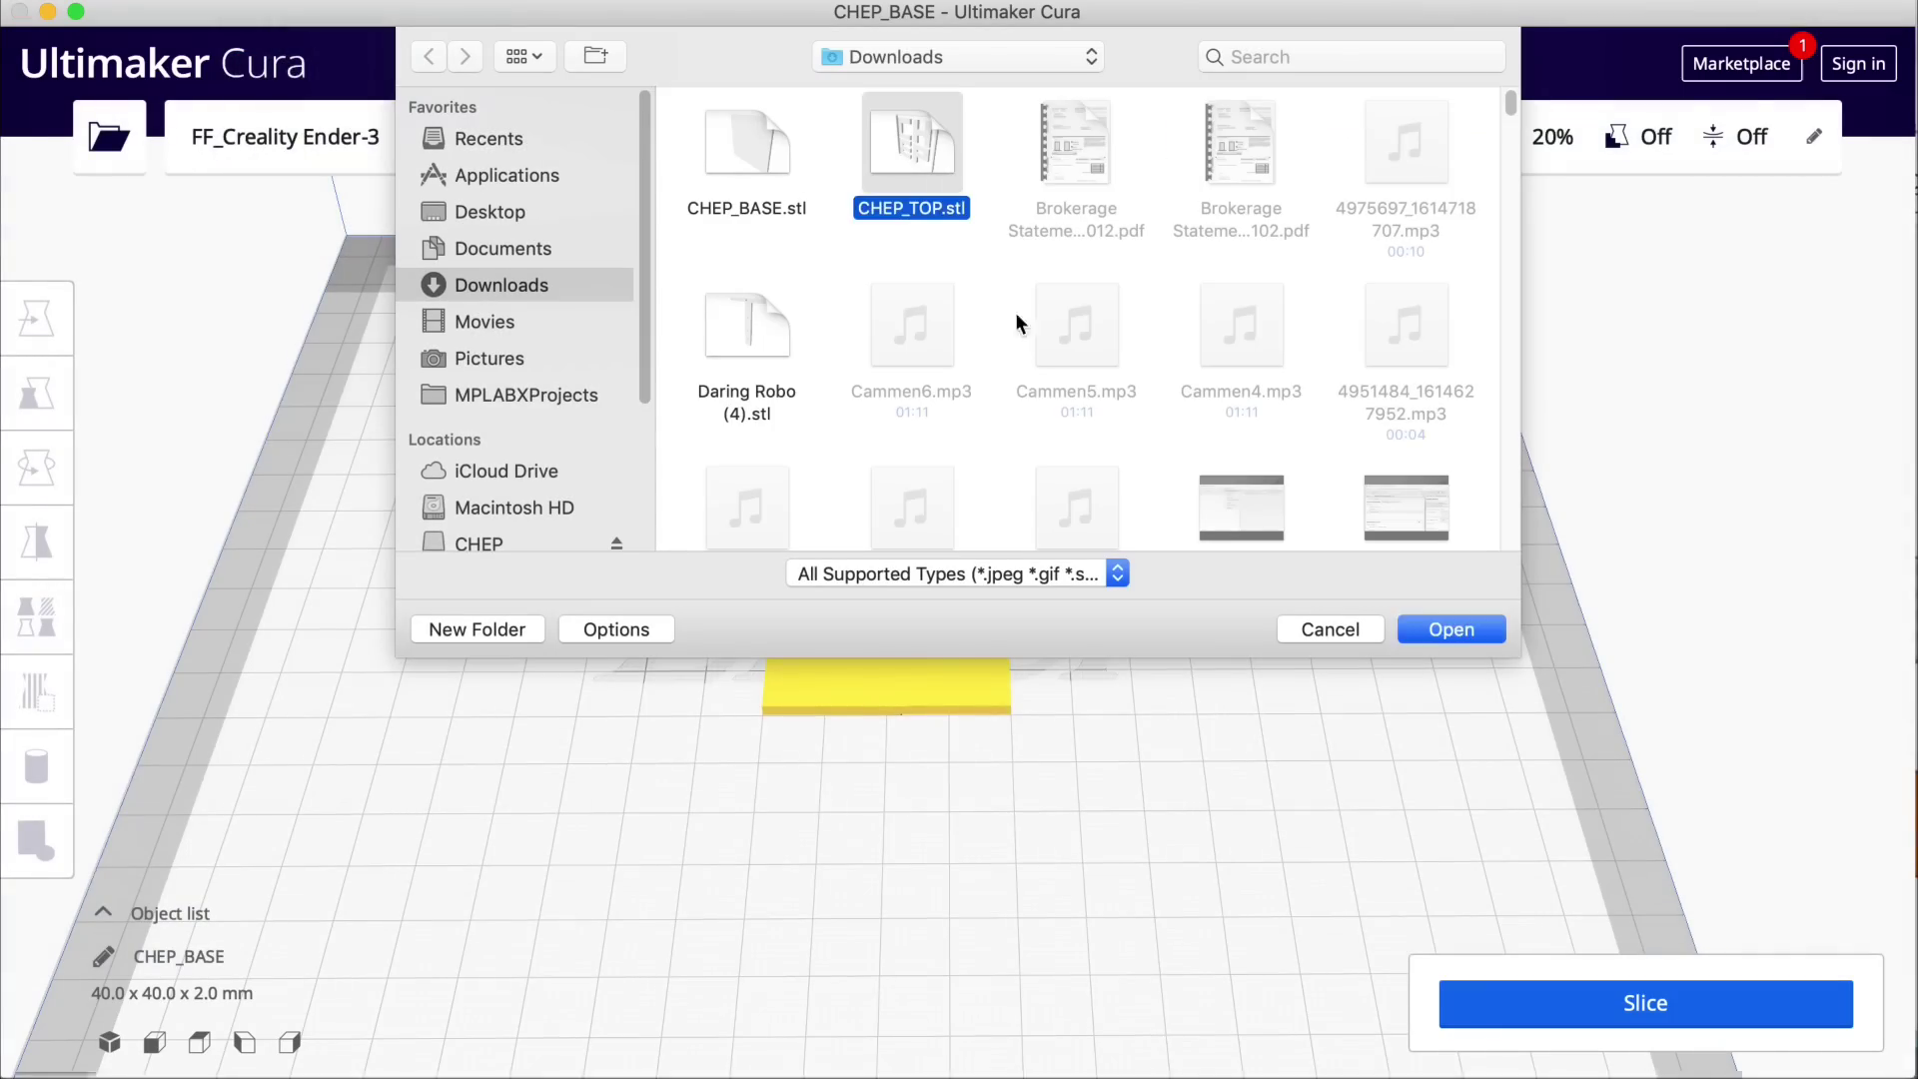
click(1484, 637)
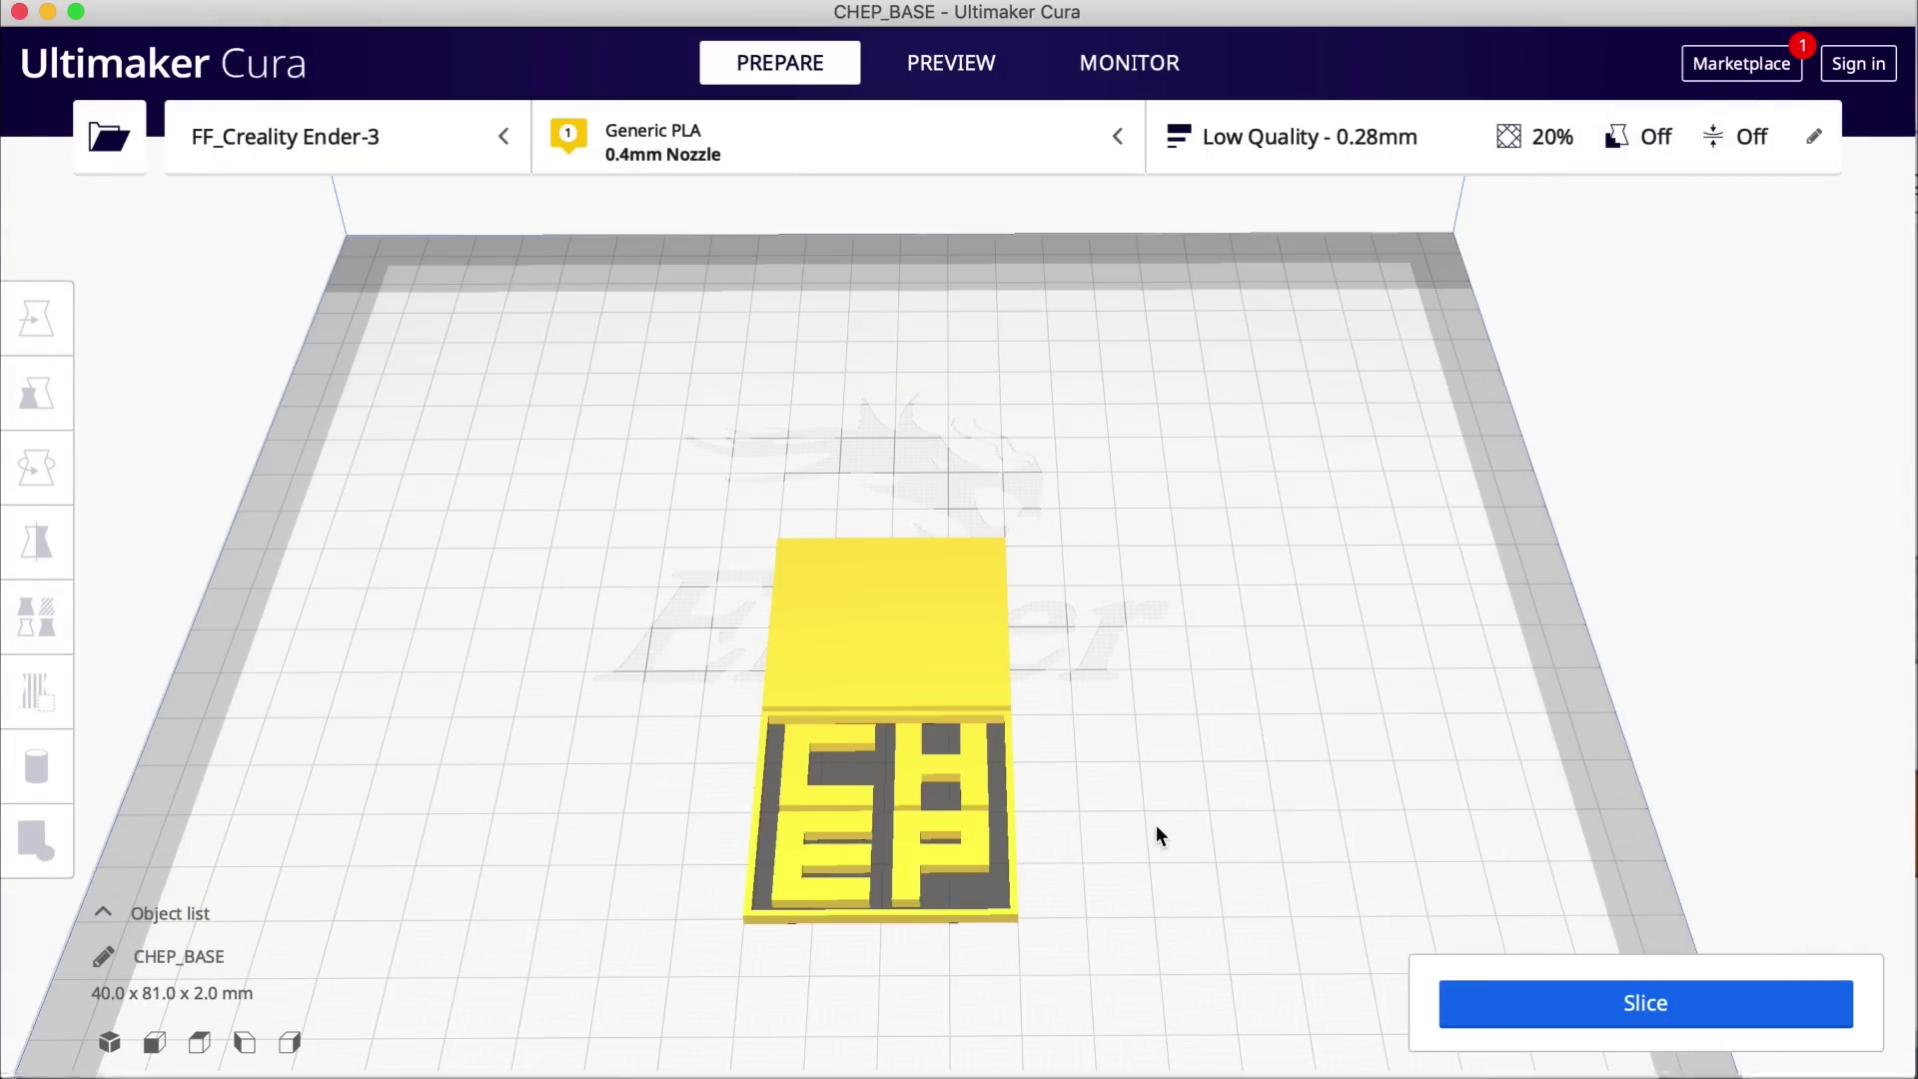
mouse_move(1155, 824)
right_down()
mouse_move(1110, 795)
mouse_move(1115, 716)
mouse_move(1171, 822)
right_up()
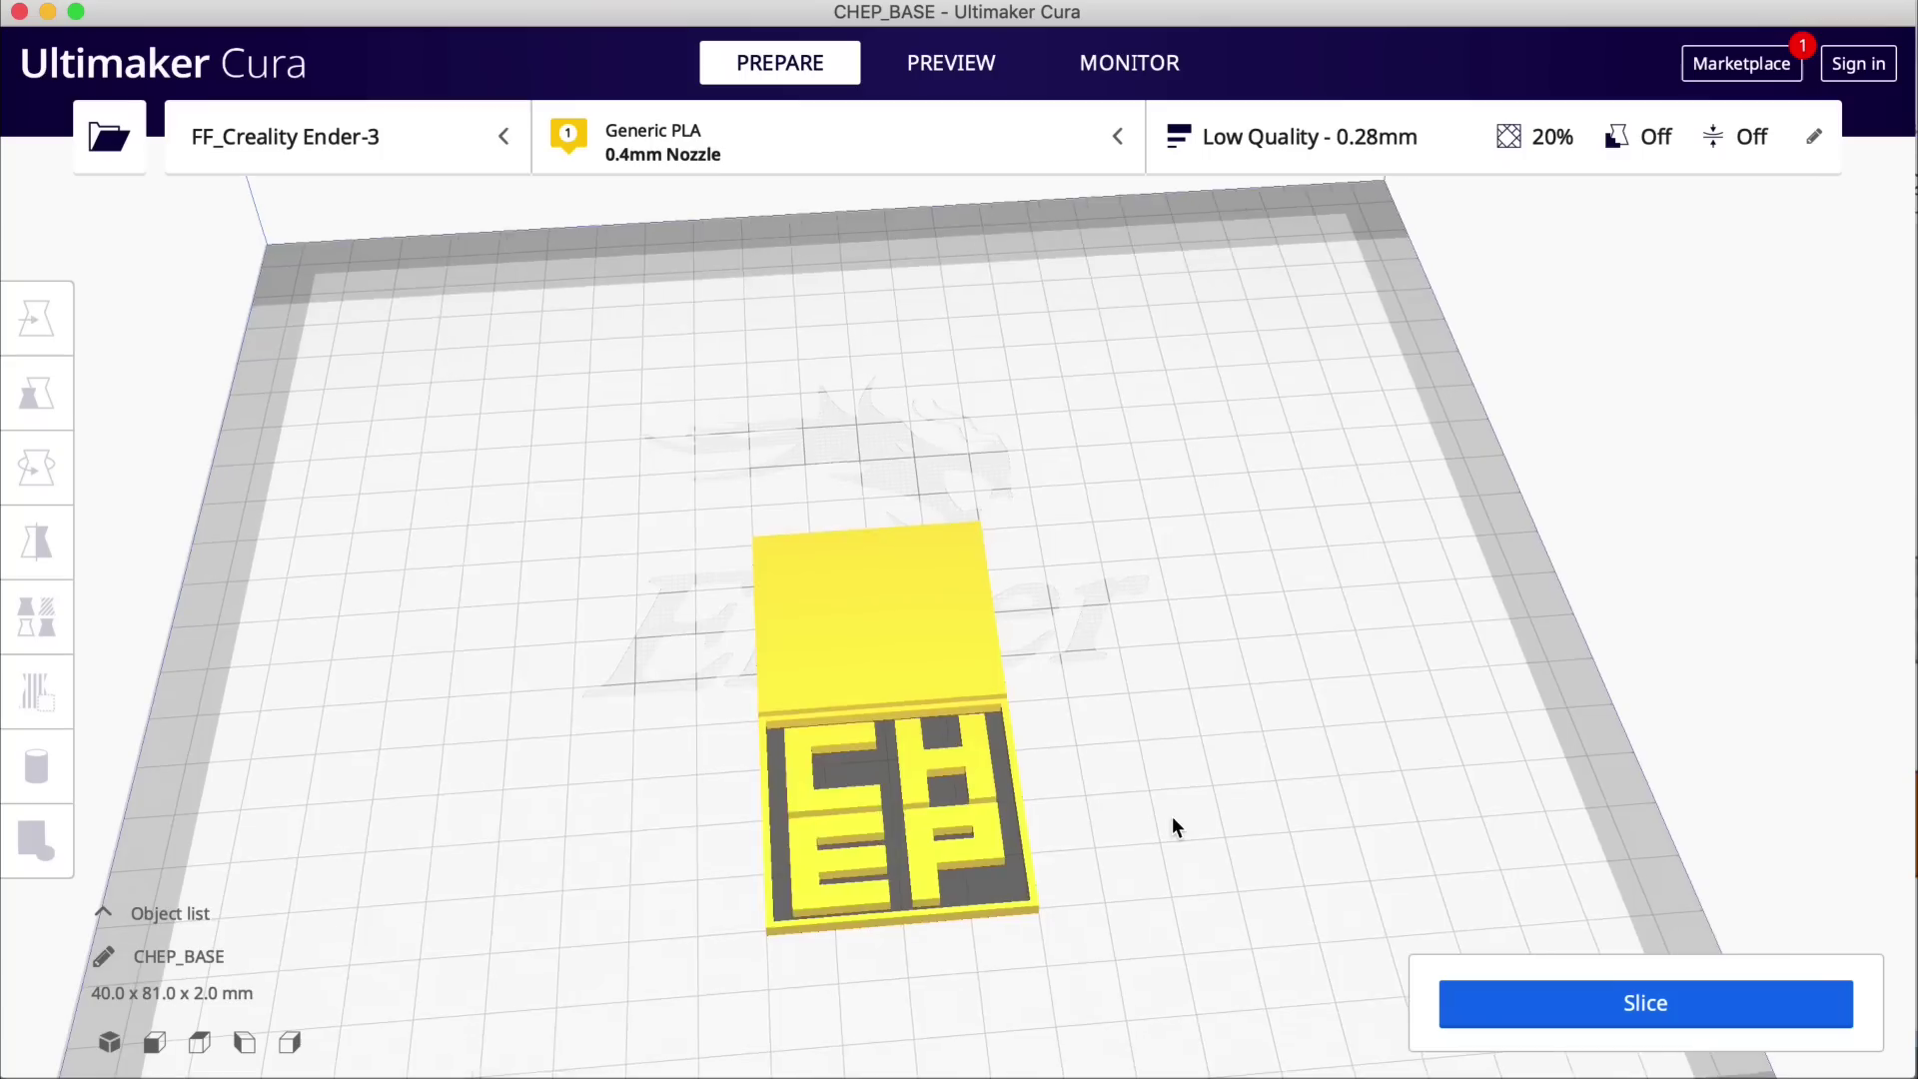
Step: Raise the CHEP lettering model above the build plate by setting its Z position to 2 mm
click(848, 813)
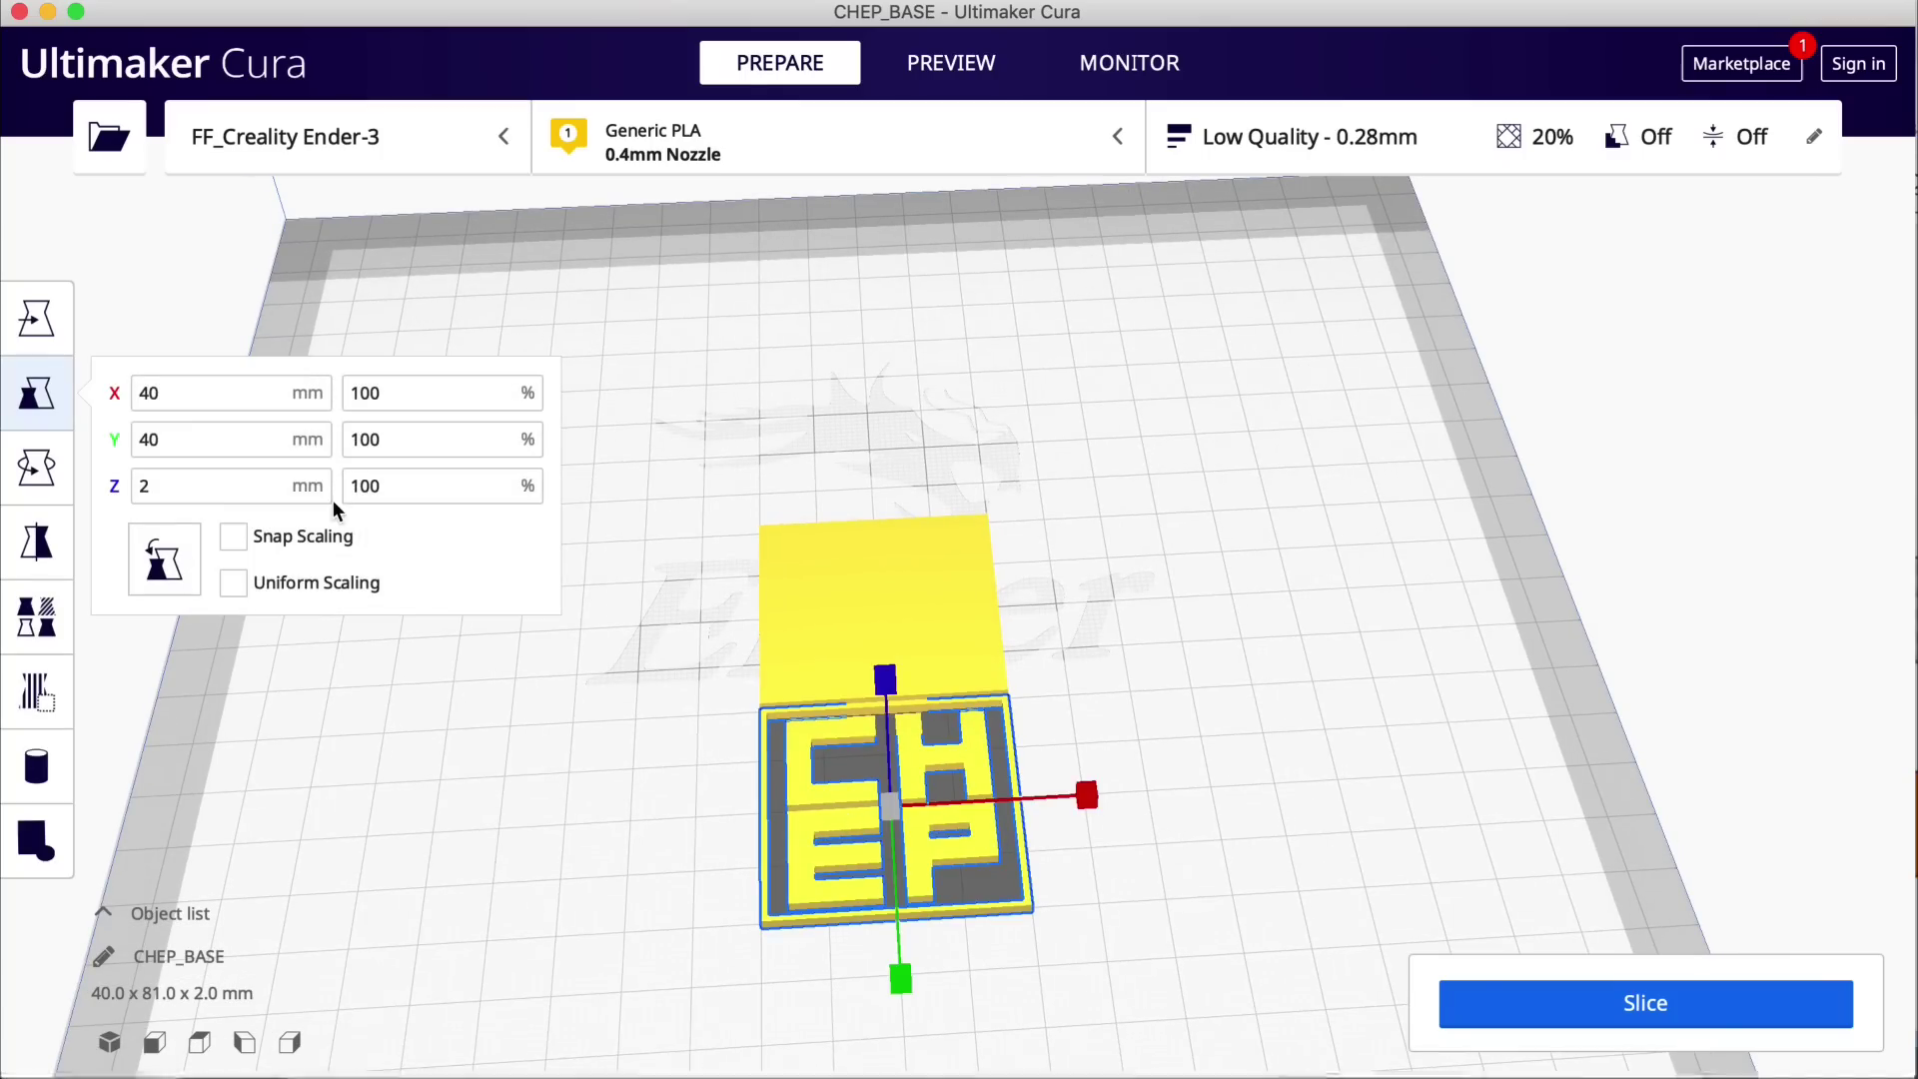
click(162, 485)
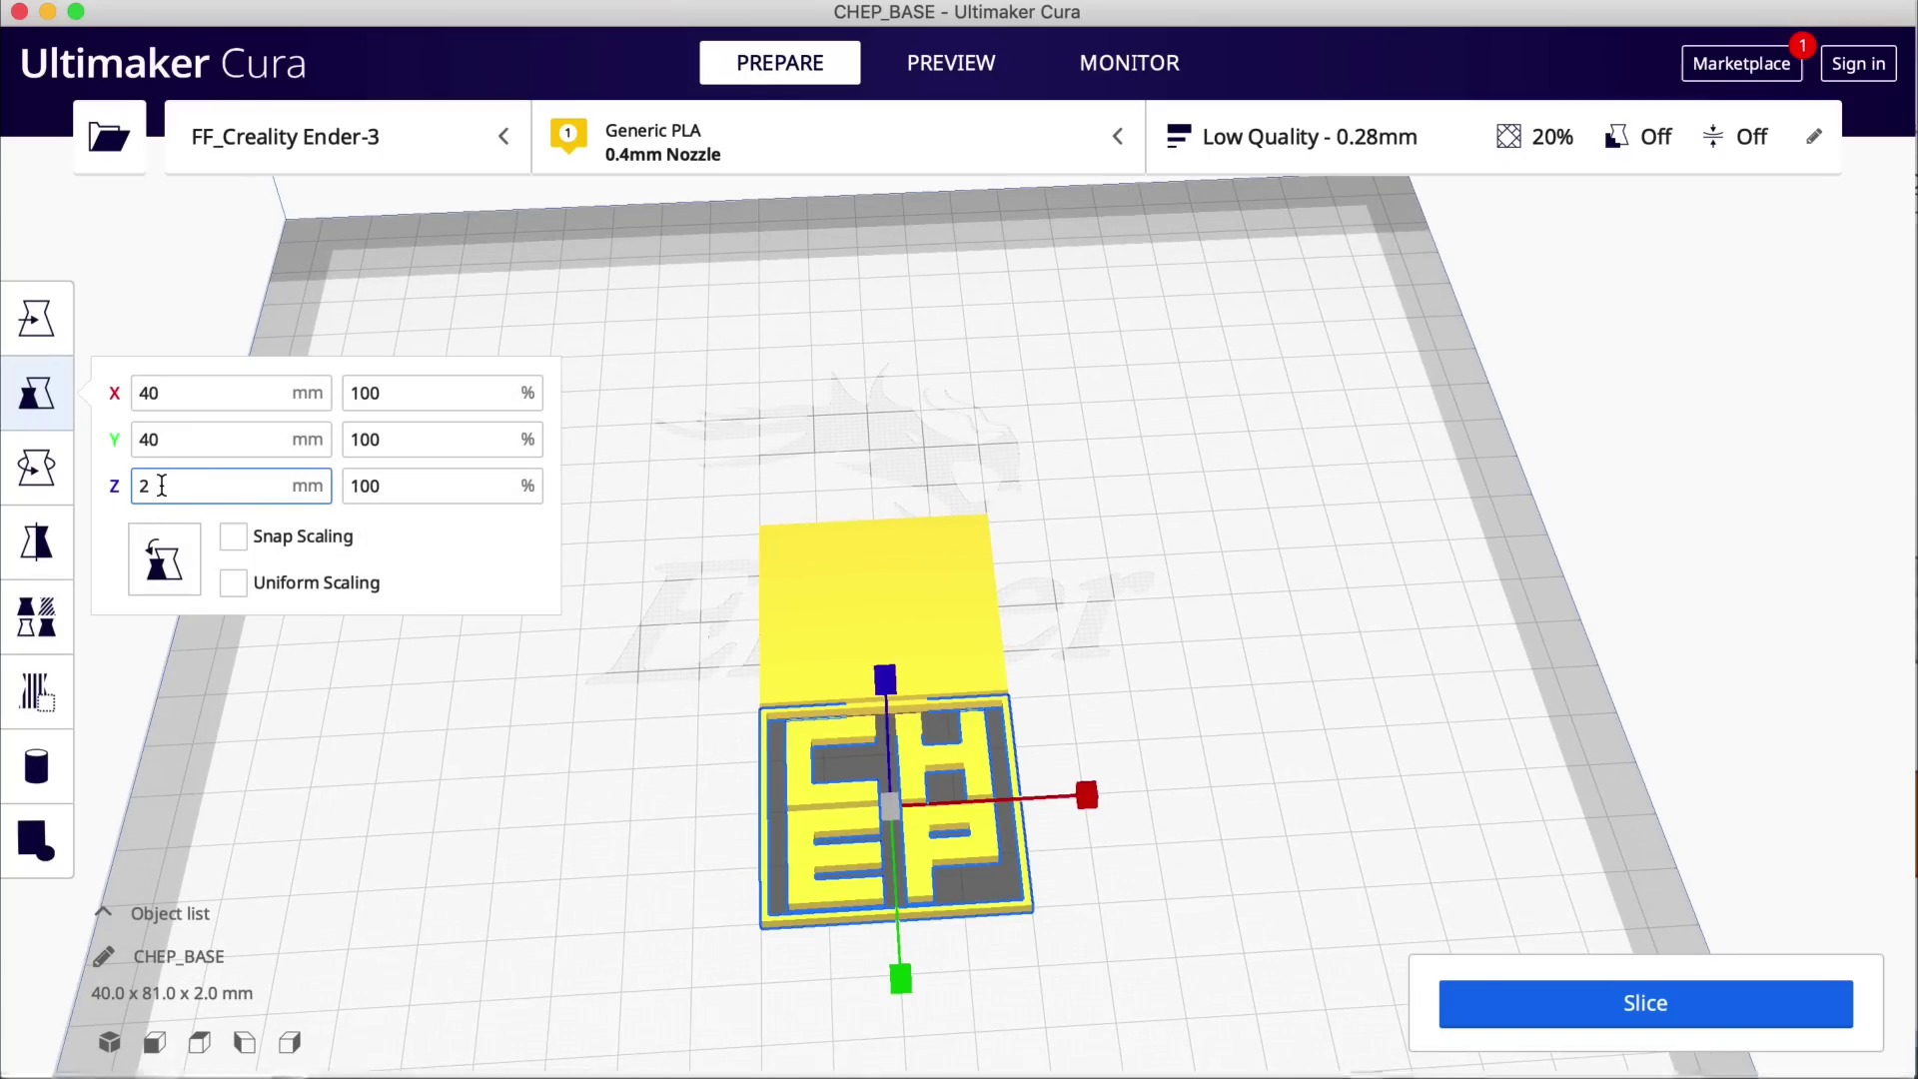
right_drag(462, 759, 348, 591)
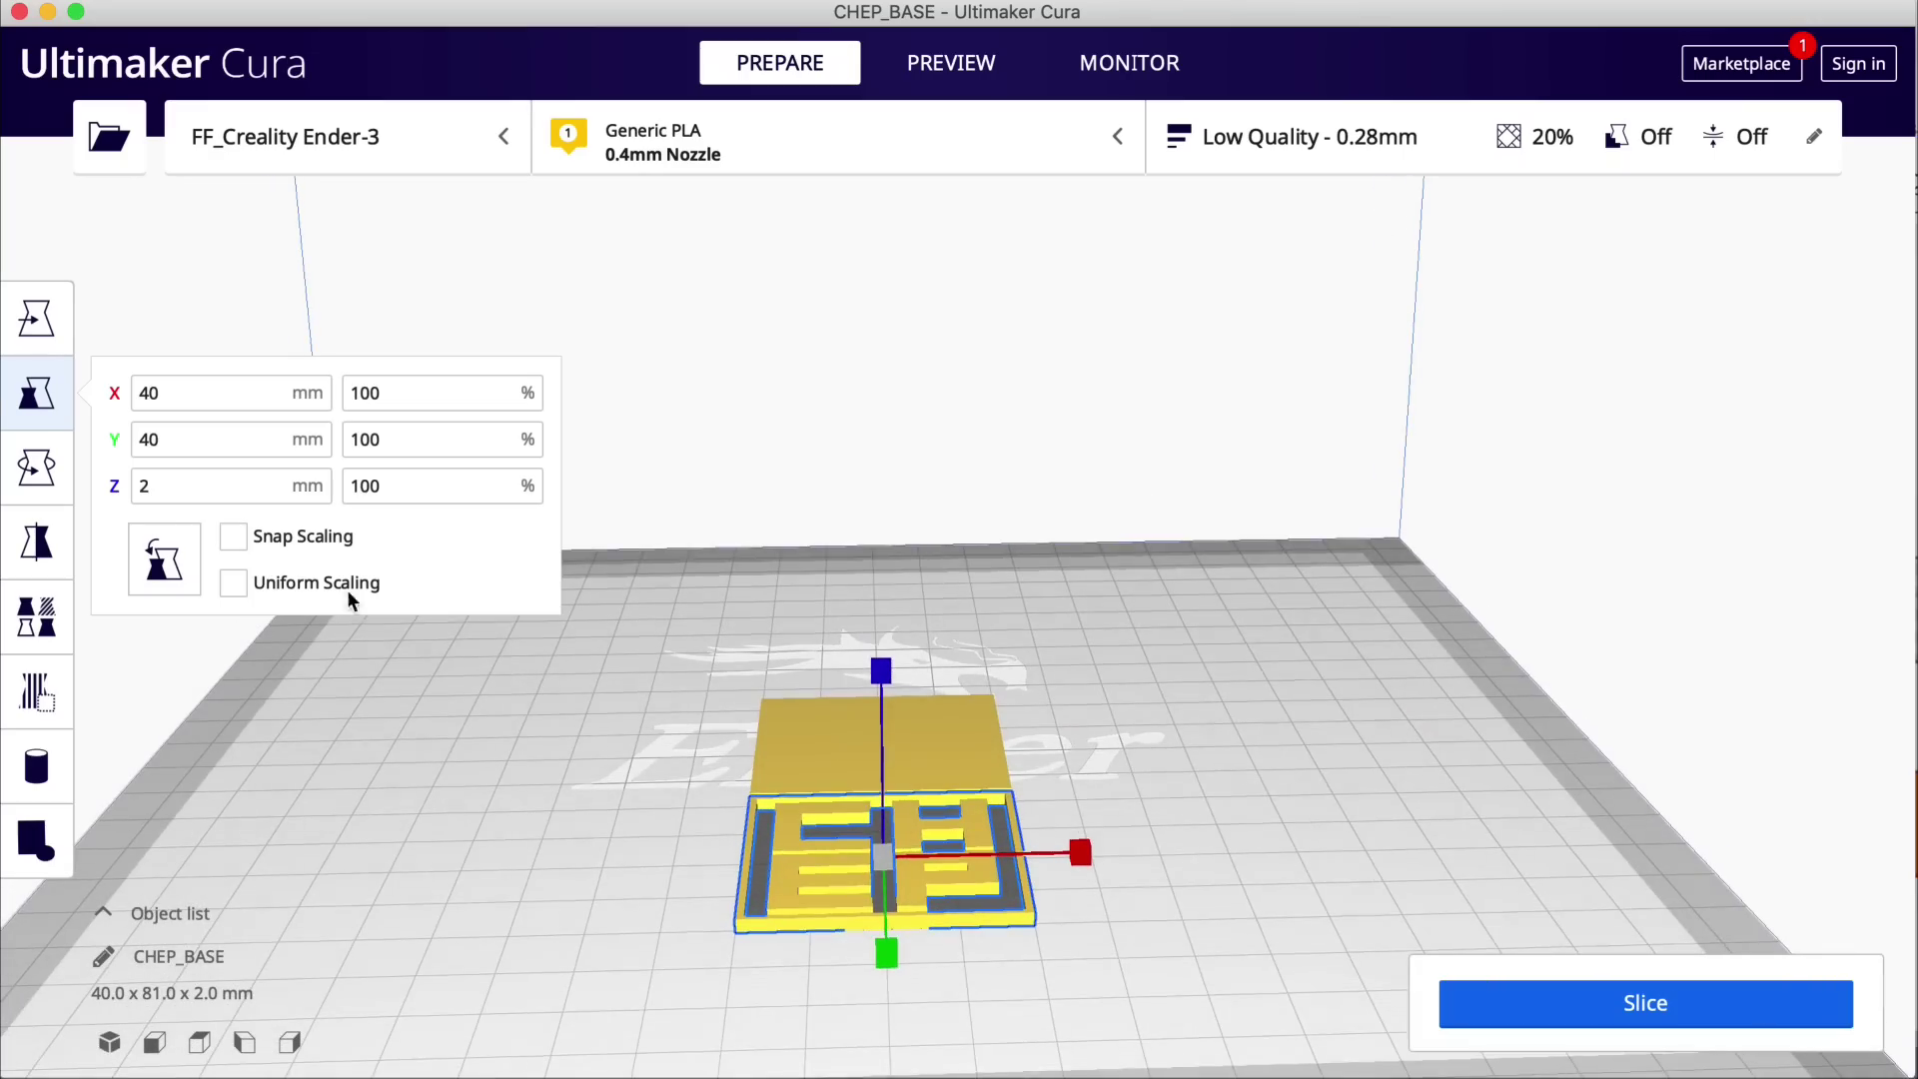
click(40, 322)
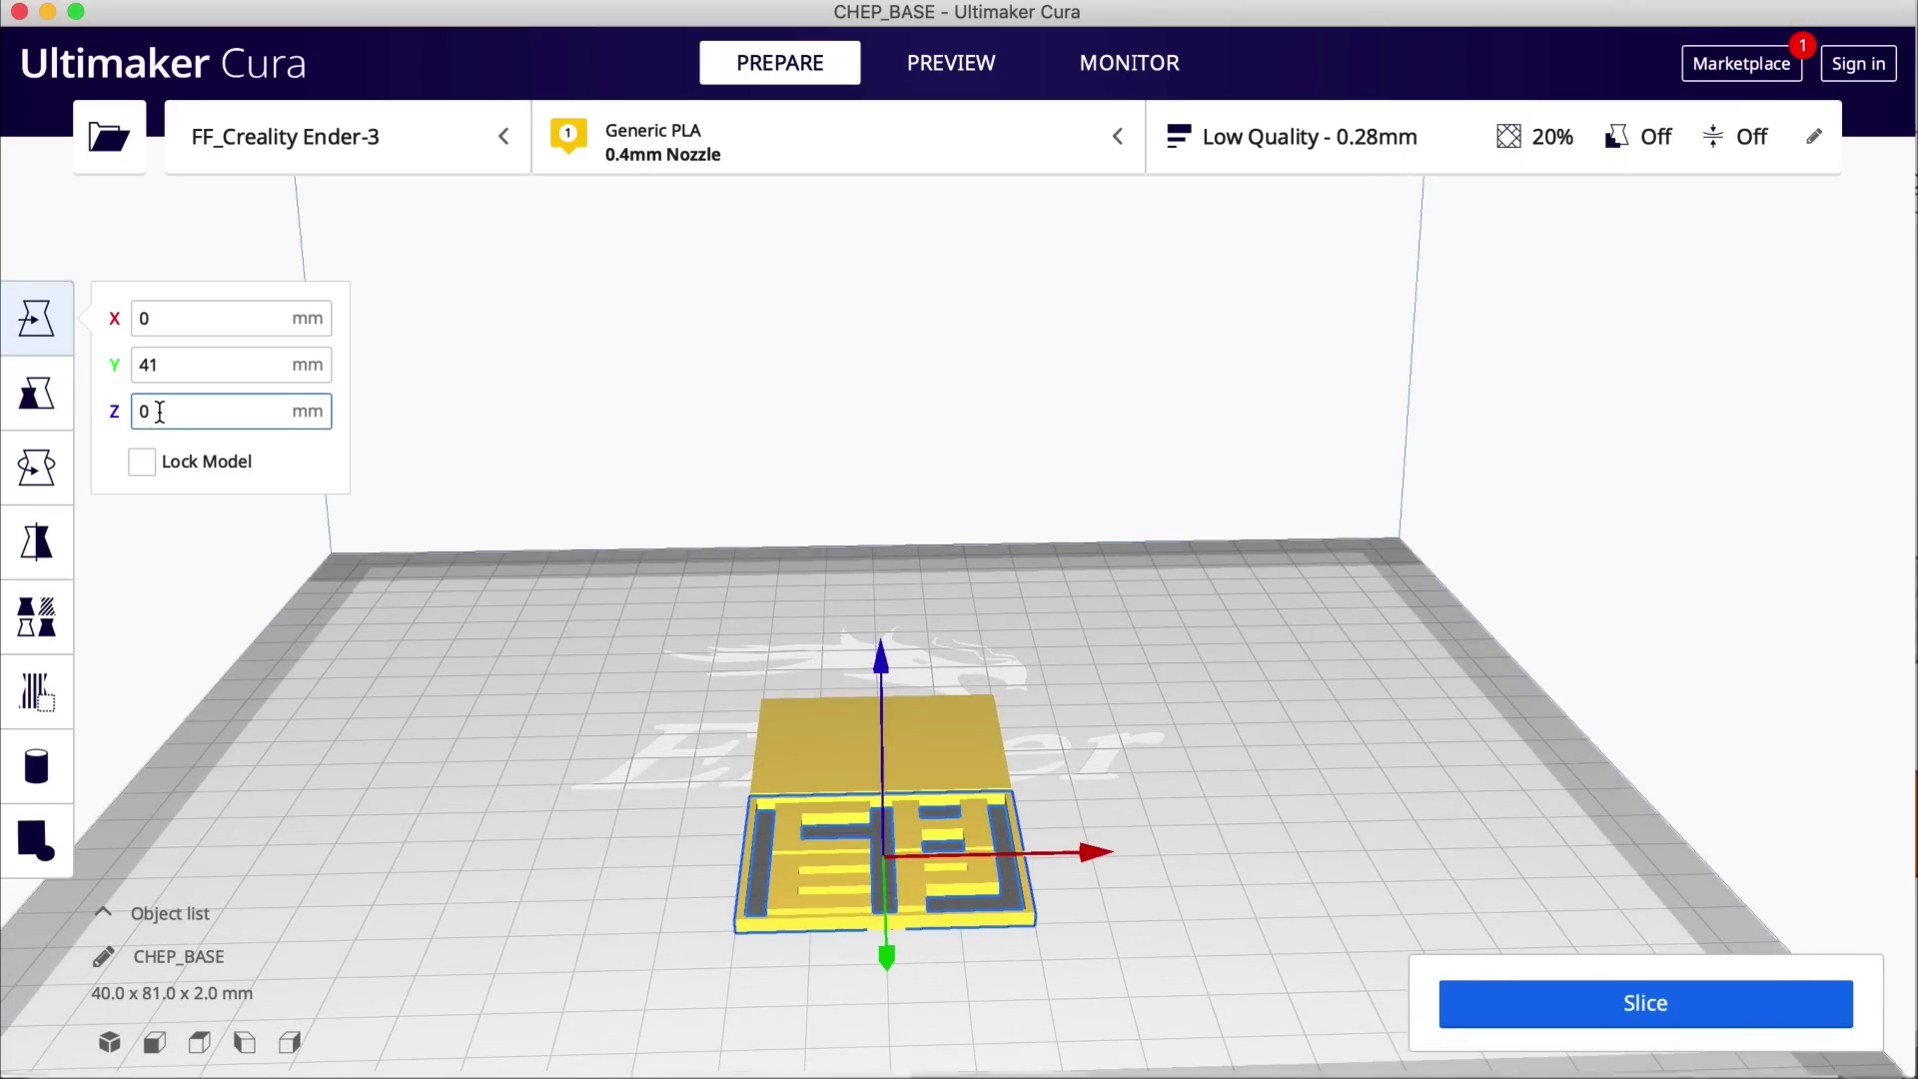
drag(160, 410, 137, 412)
text(2)
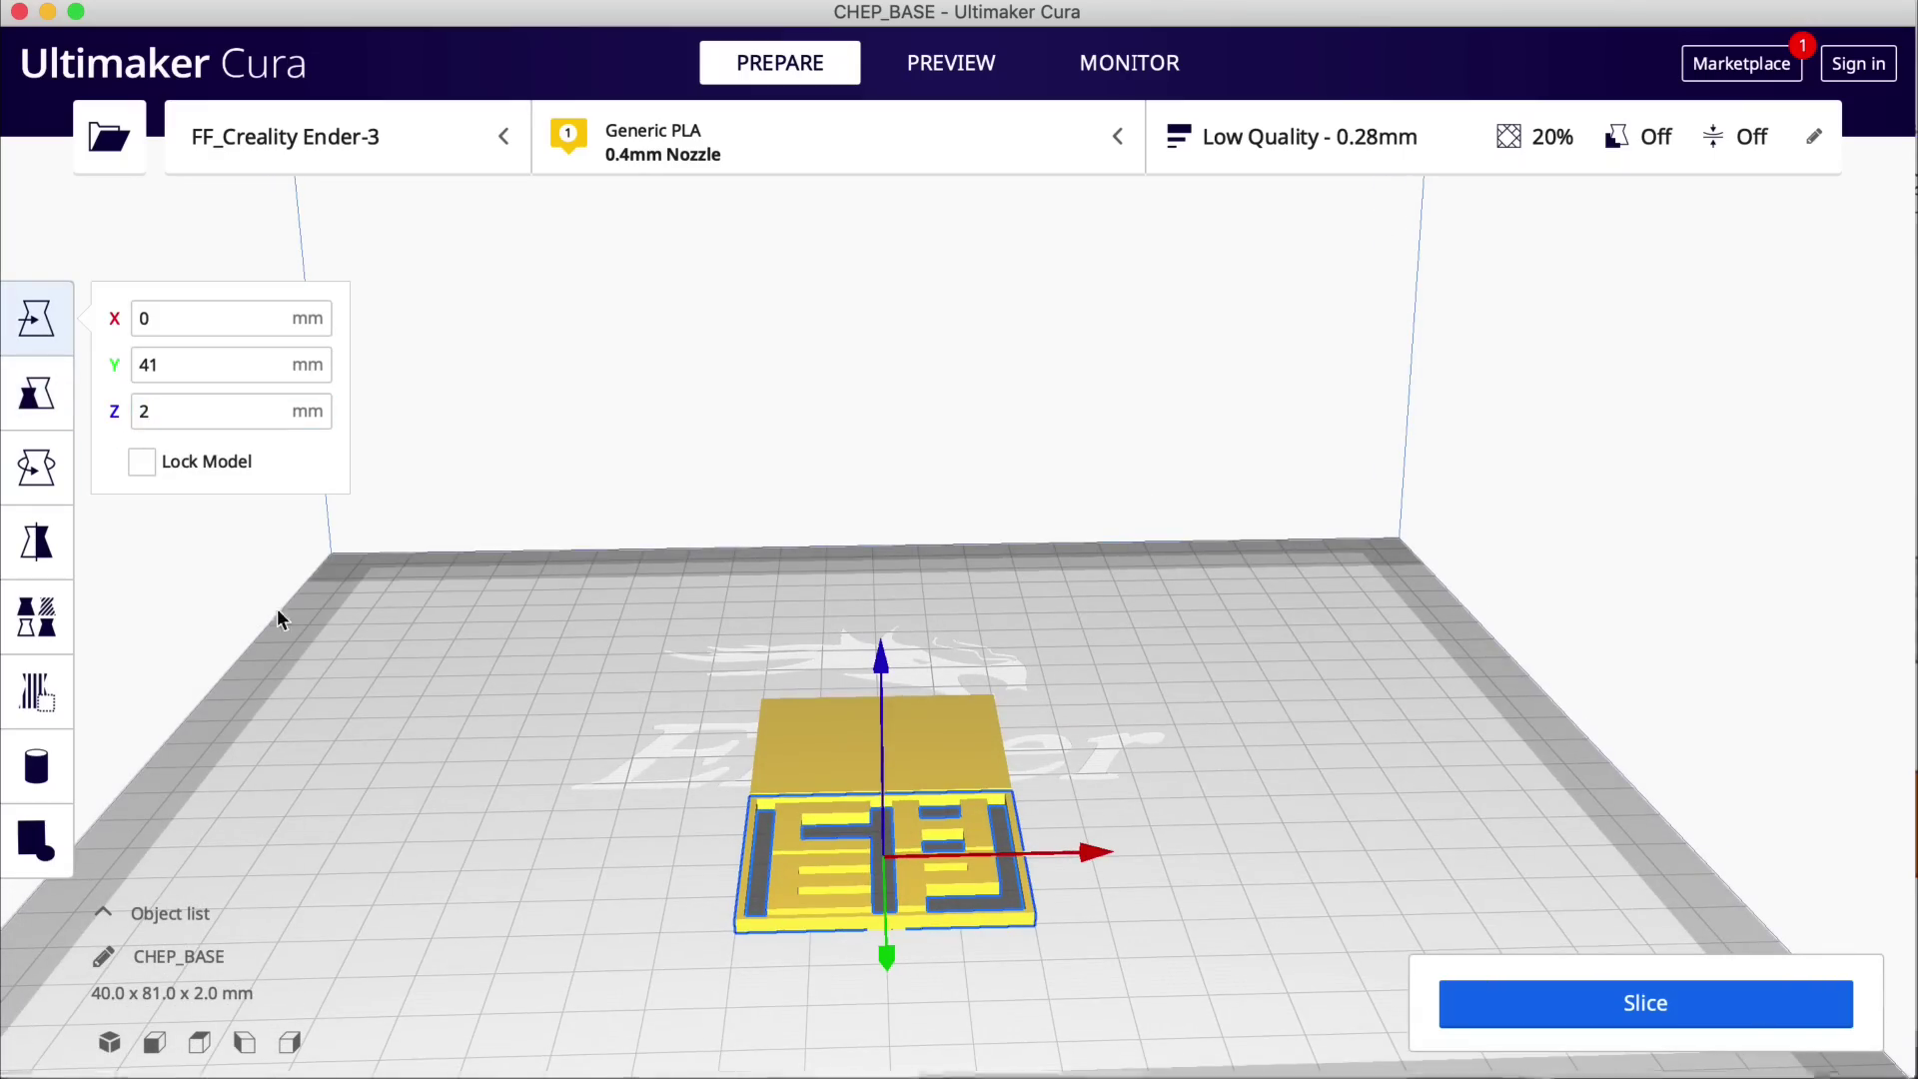
click(277, 608)
right_drag(278, 608, 663, 871)
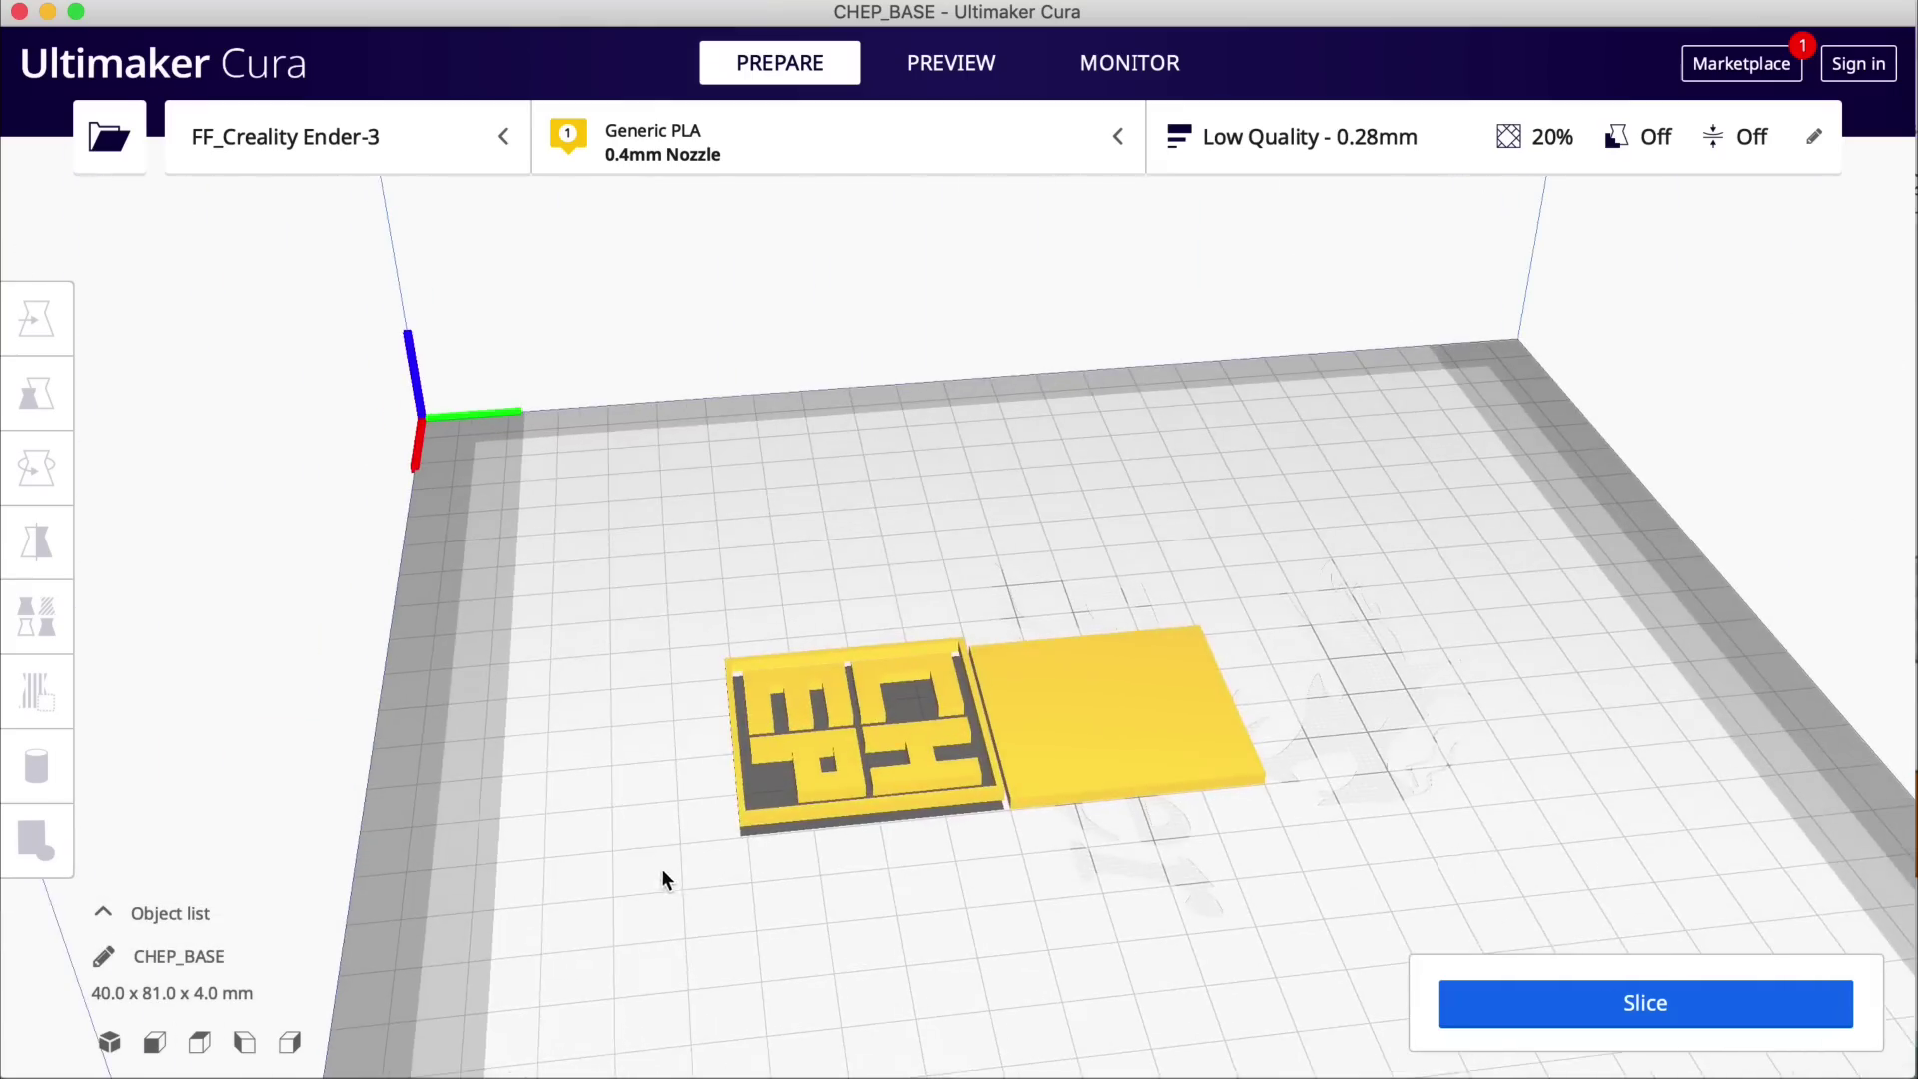
Step: Move the lettering along the Y axis onto the base plate, to a Y position of about 0.13 mm
click(855, 735)
drag(655, 744, 909, 729)
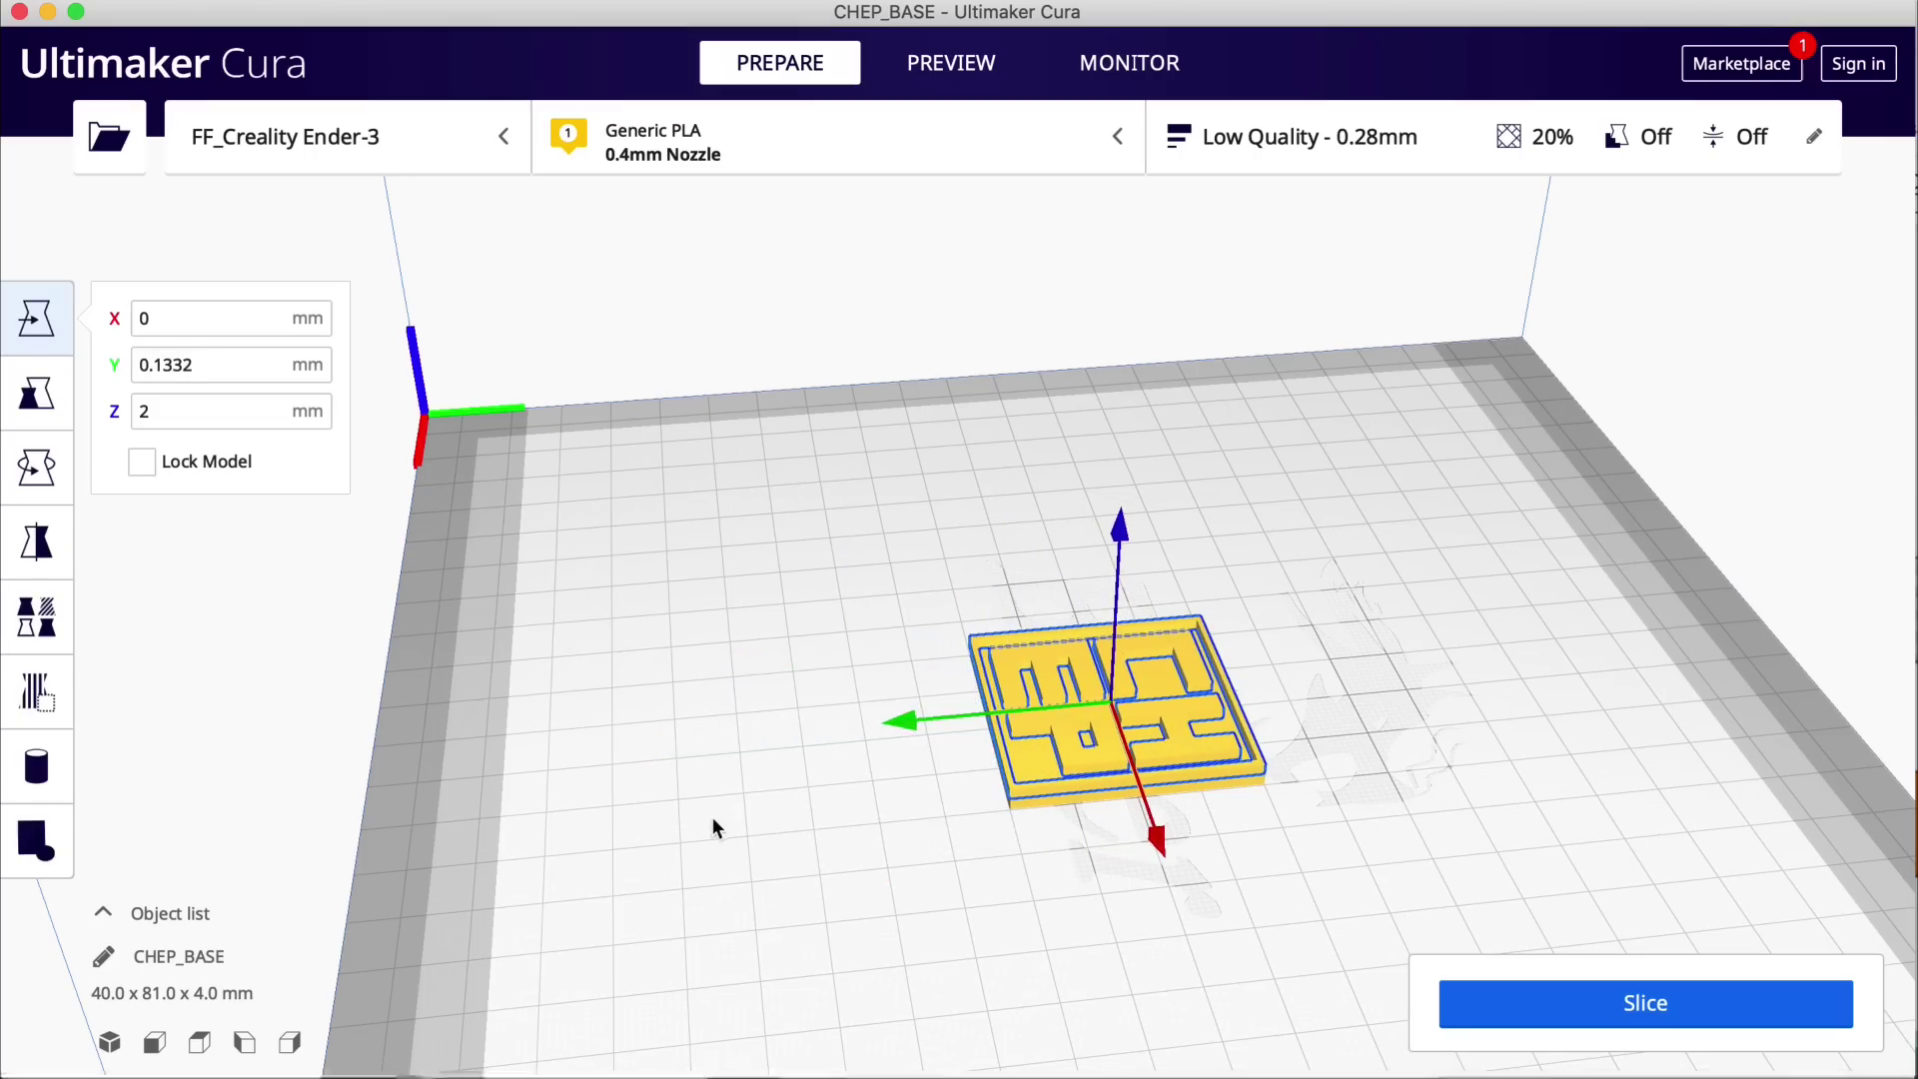
right_drag(716, 826, 935, 913)
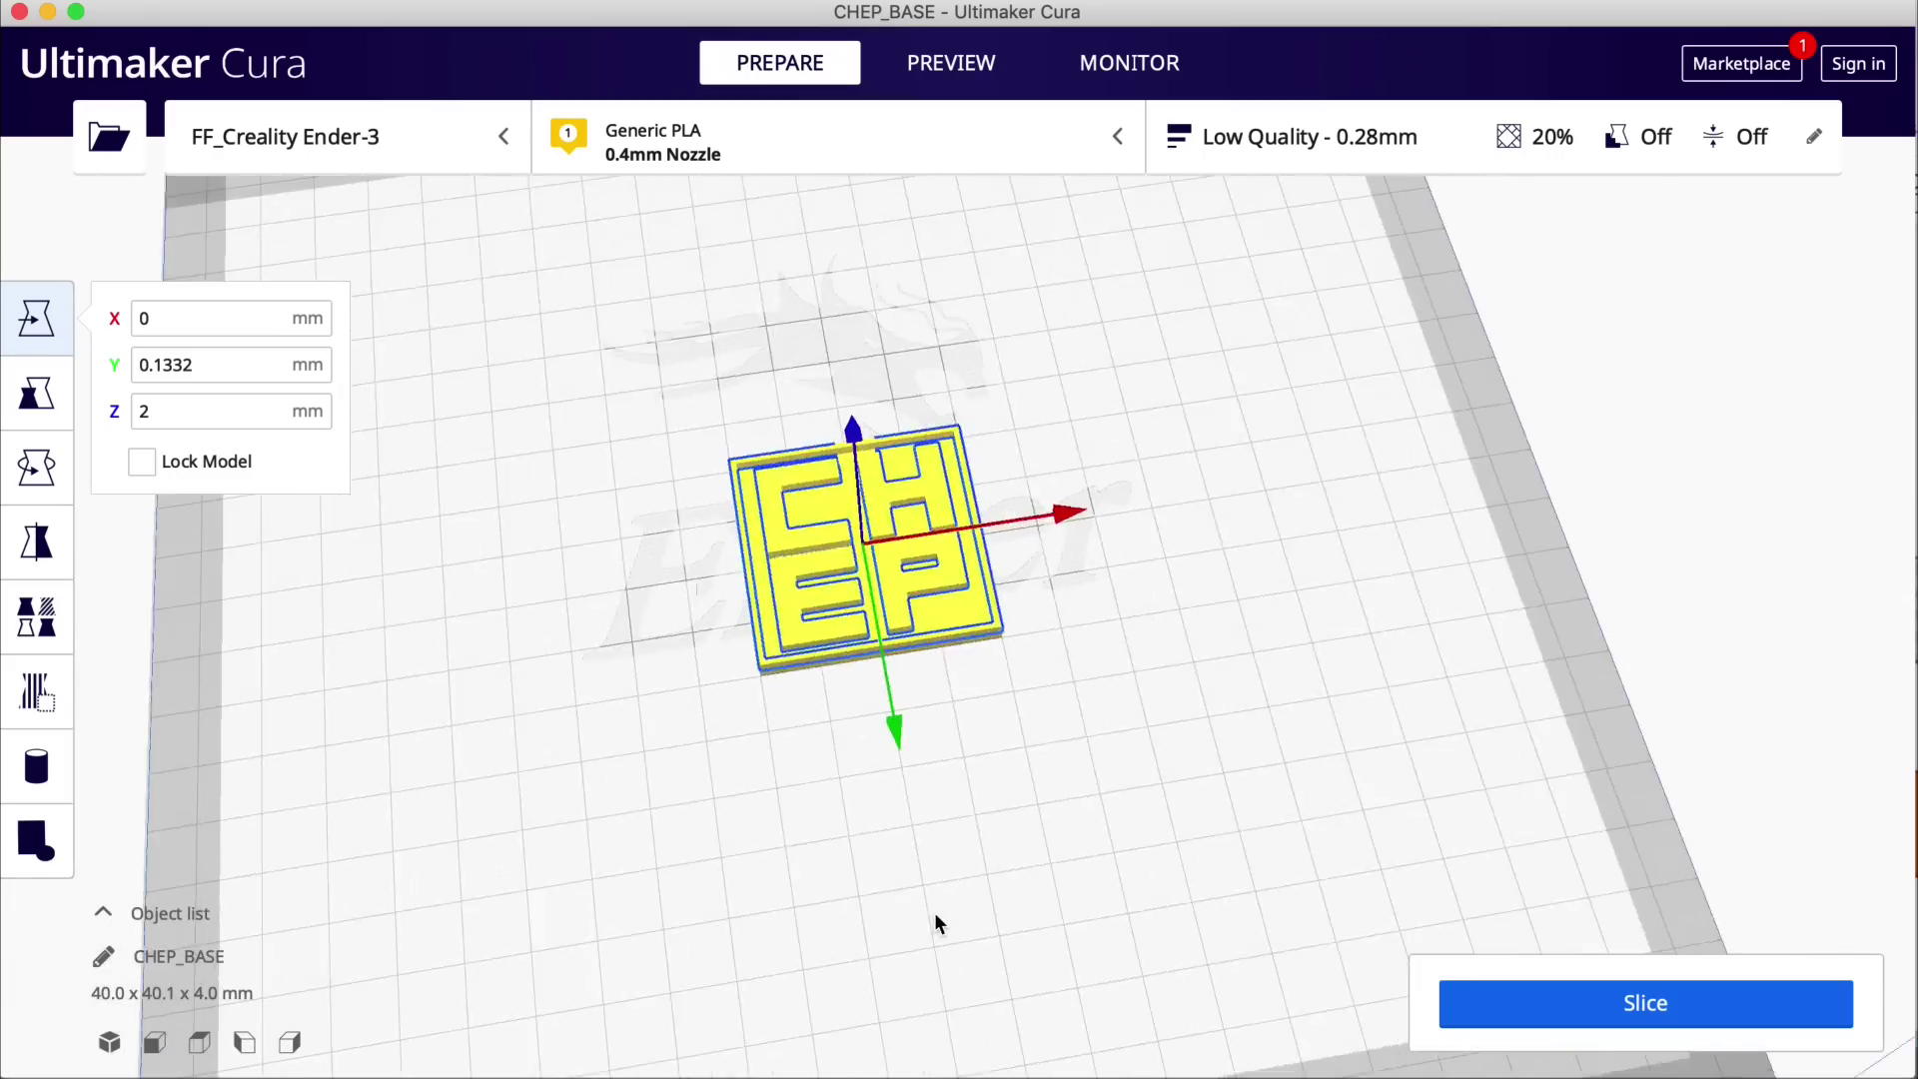
scroll(993, 750, up, 8)
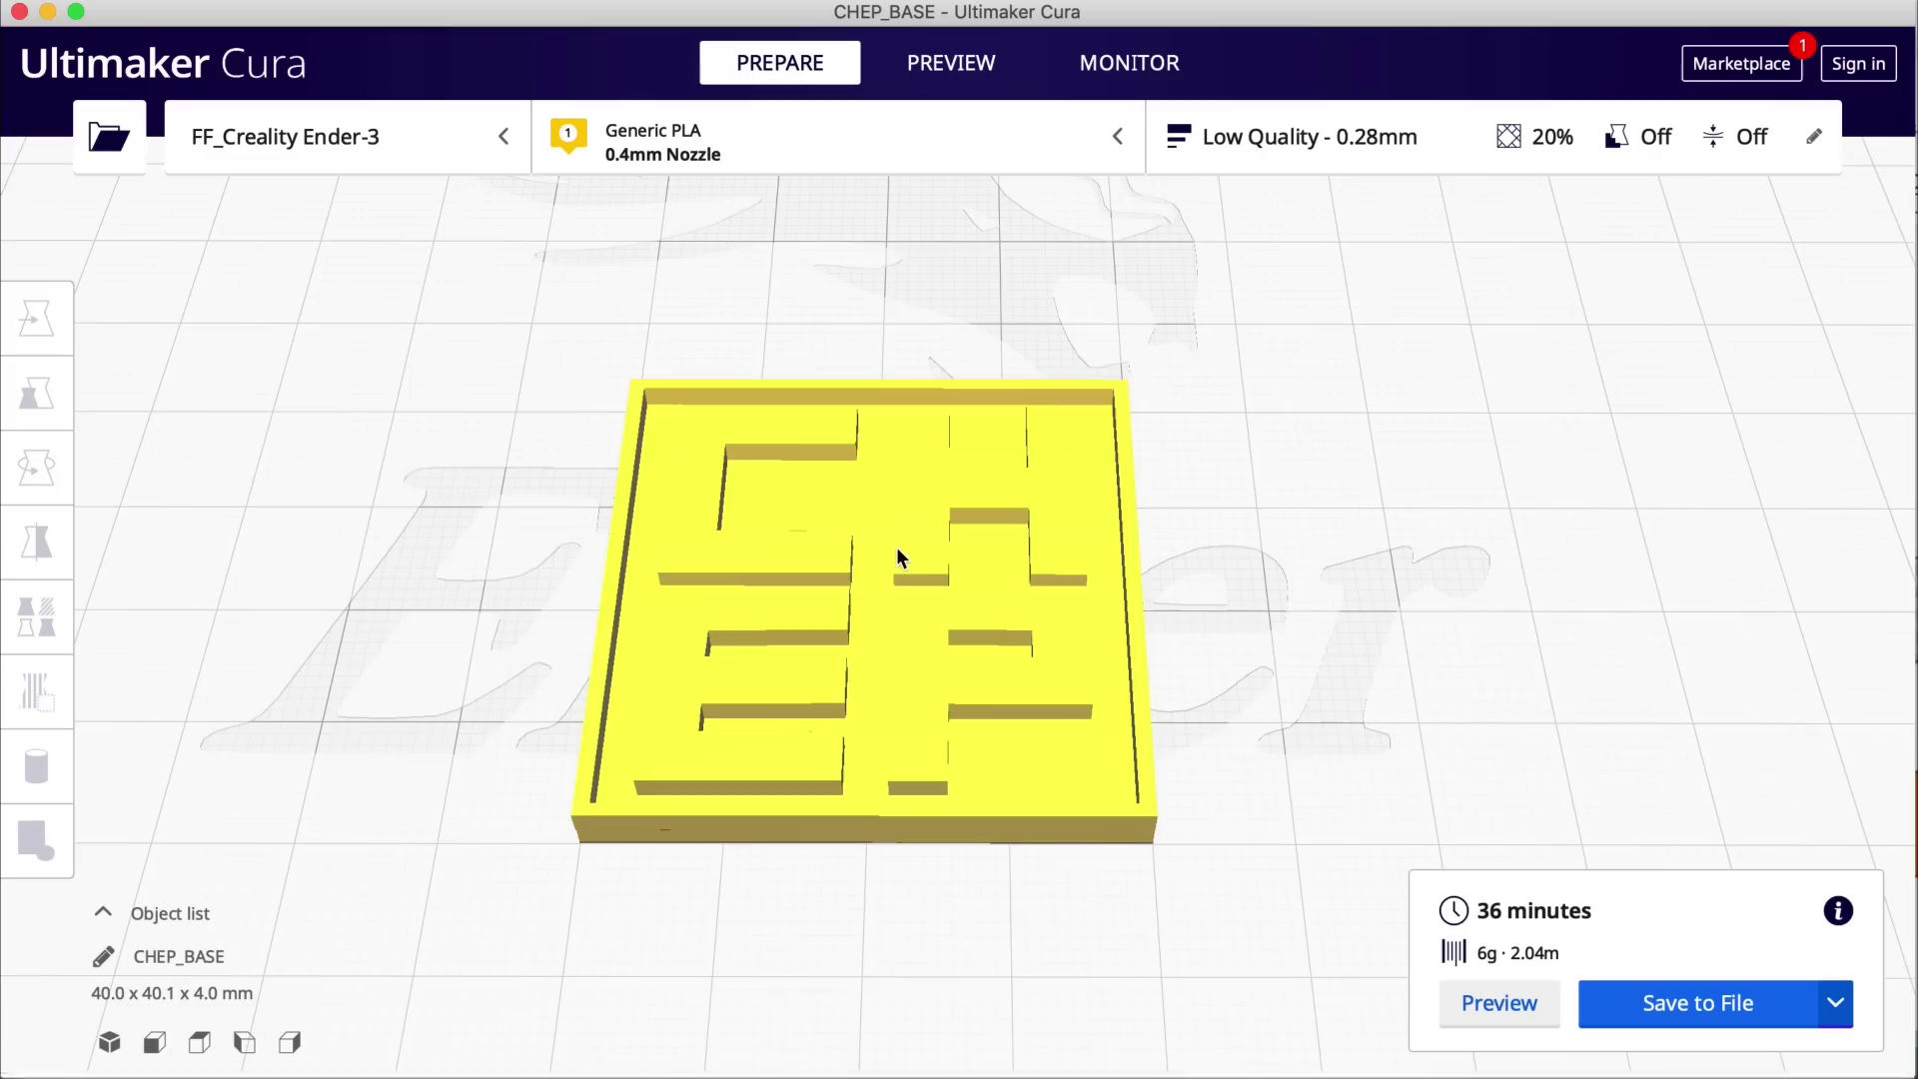
Step: Remove the CHEP lettering from the build plate and slice the base plate alone
click(920, 540)
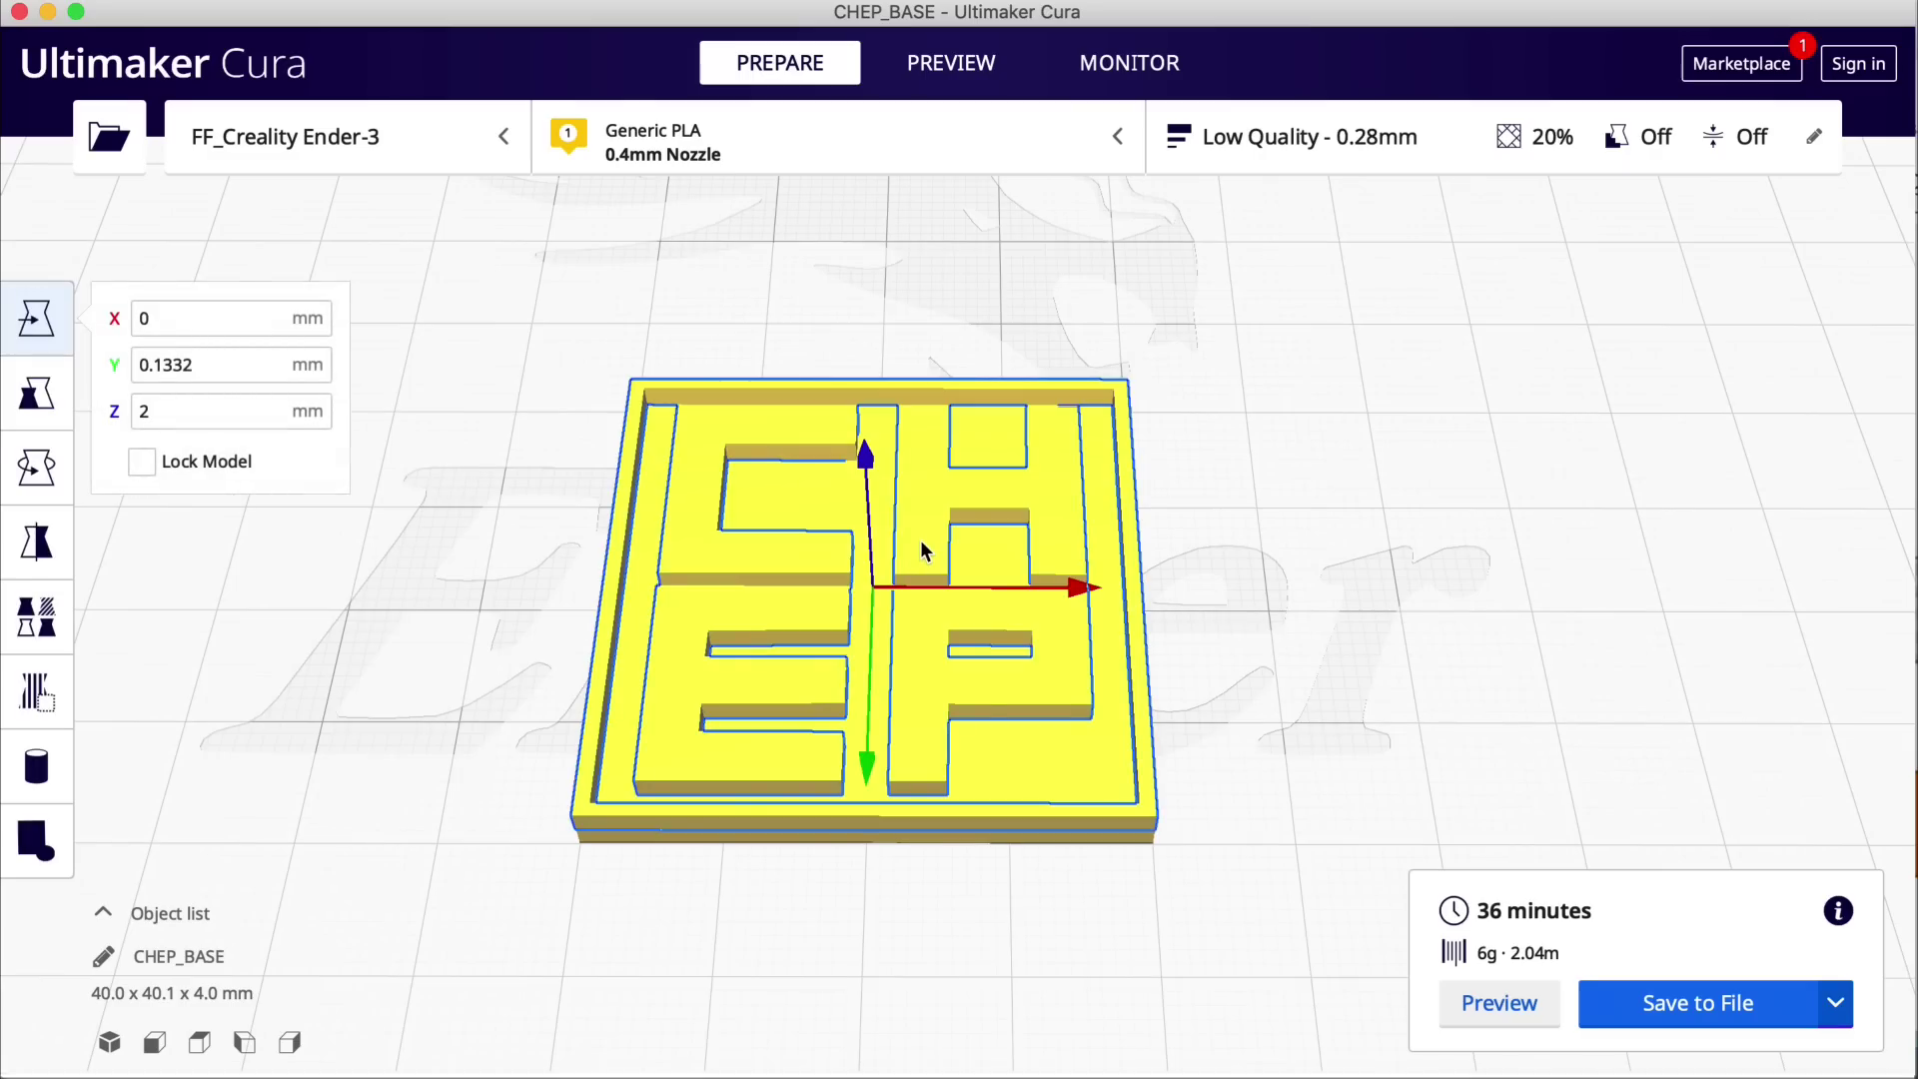
key(super+r)
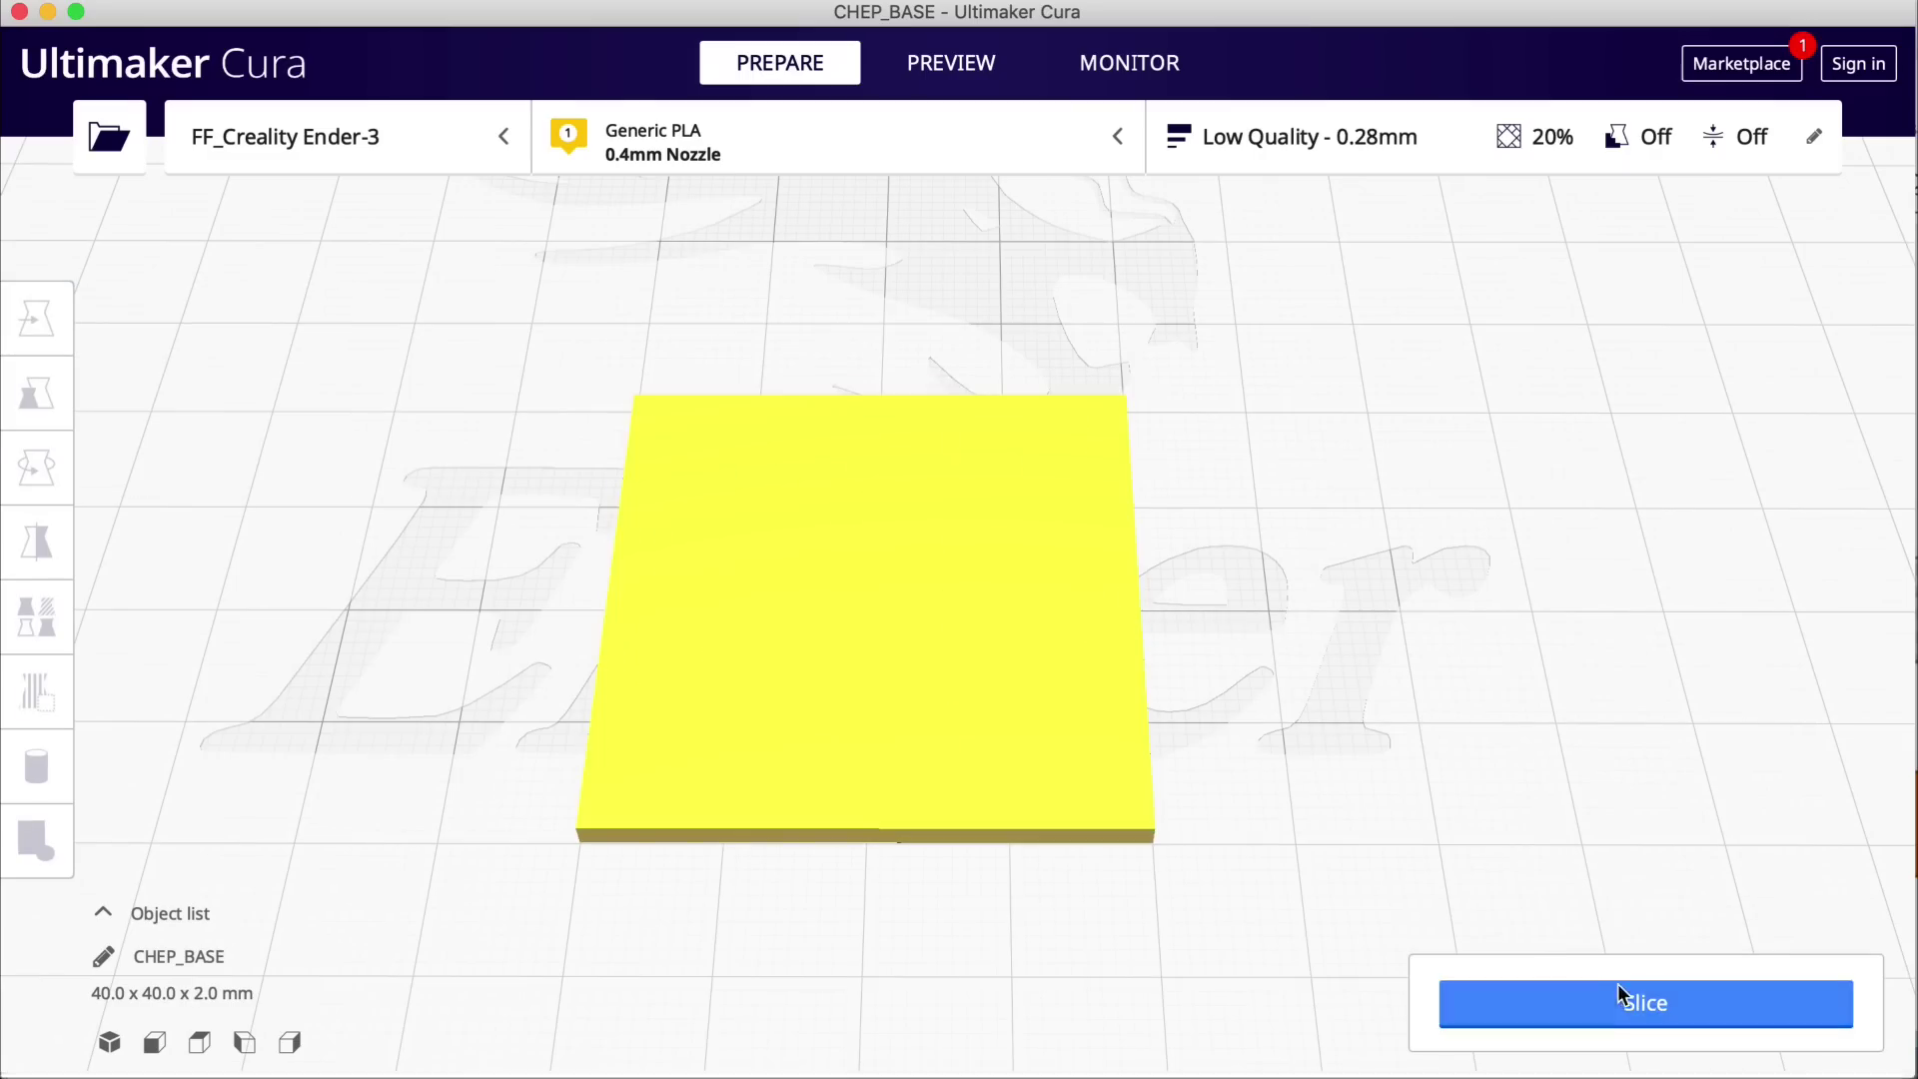
click(1611, 989)
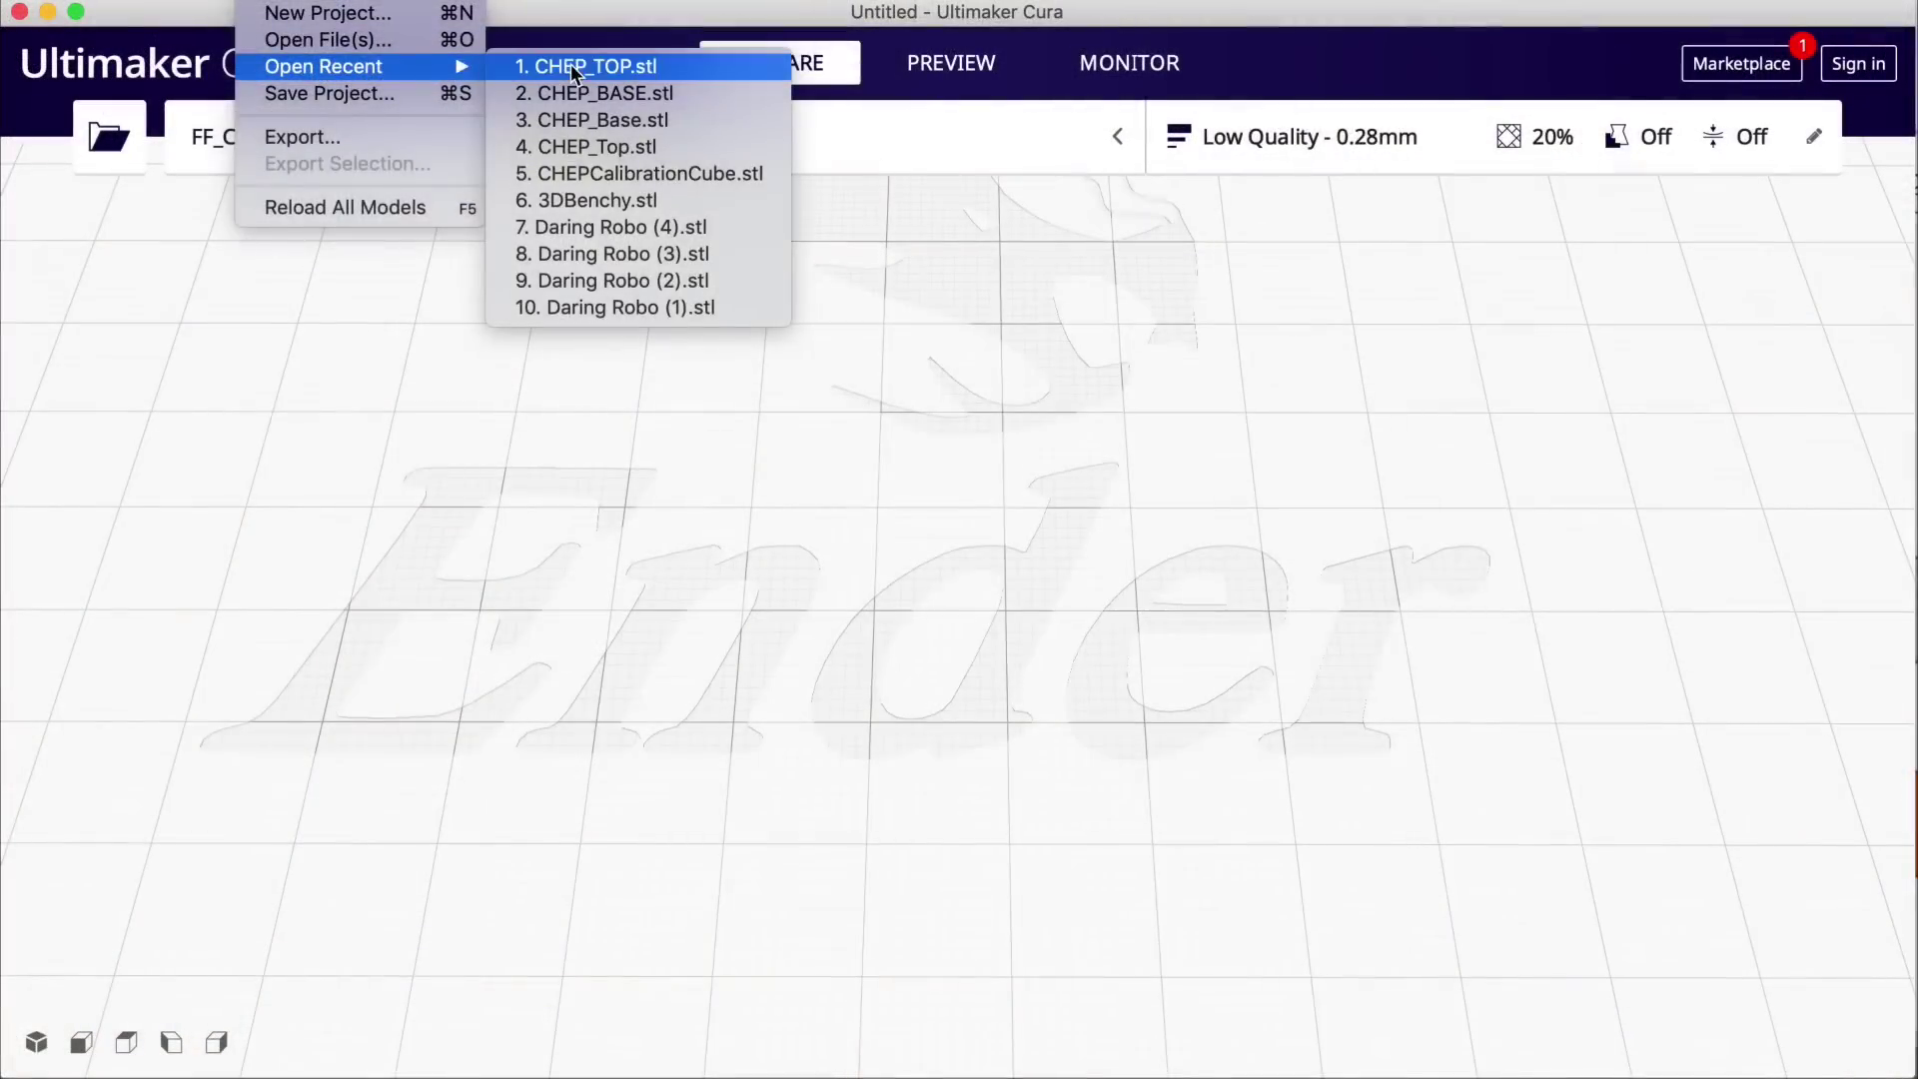
Step: Reopen the recent file CHEP_TOP.stl on the empty build plate and set its Z position to 2 mm
click(571, 64)
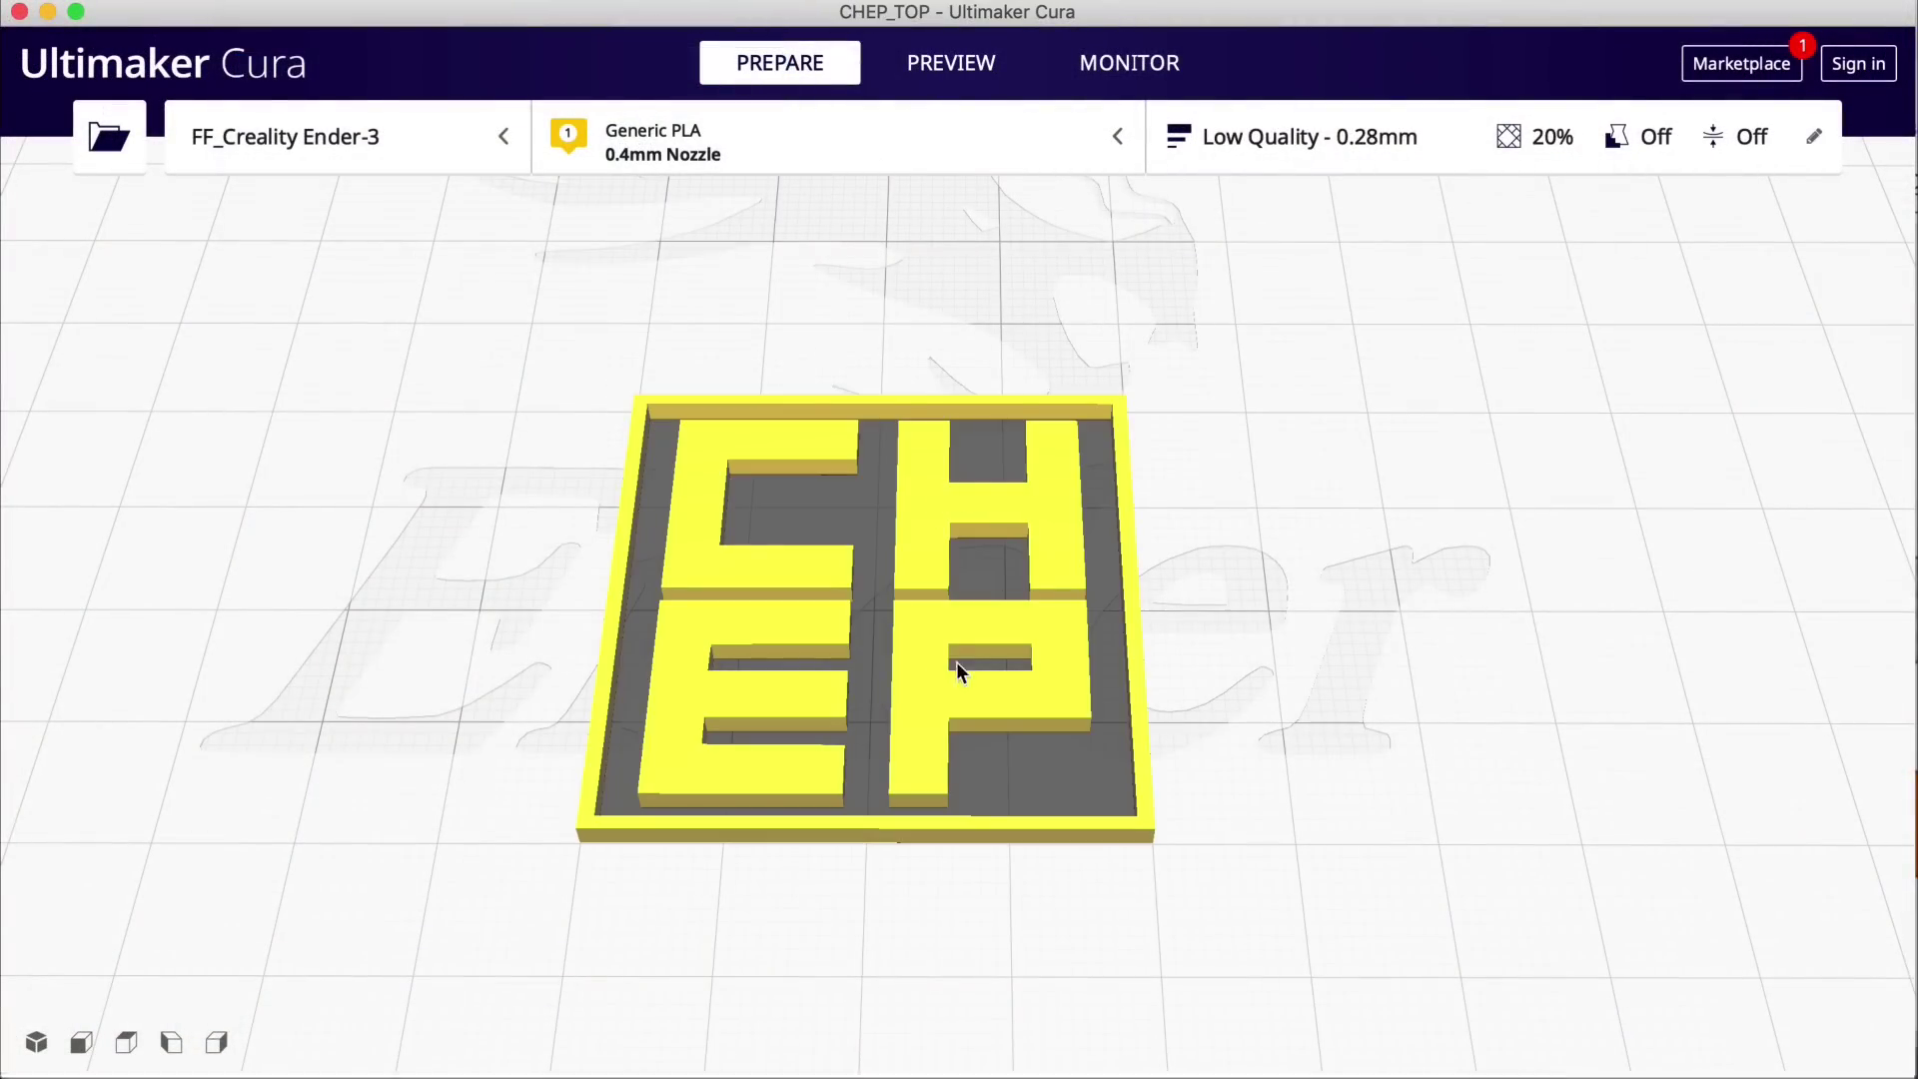
click(794, 575)
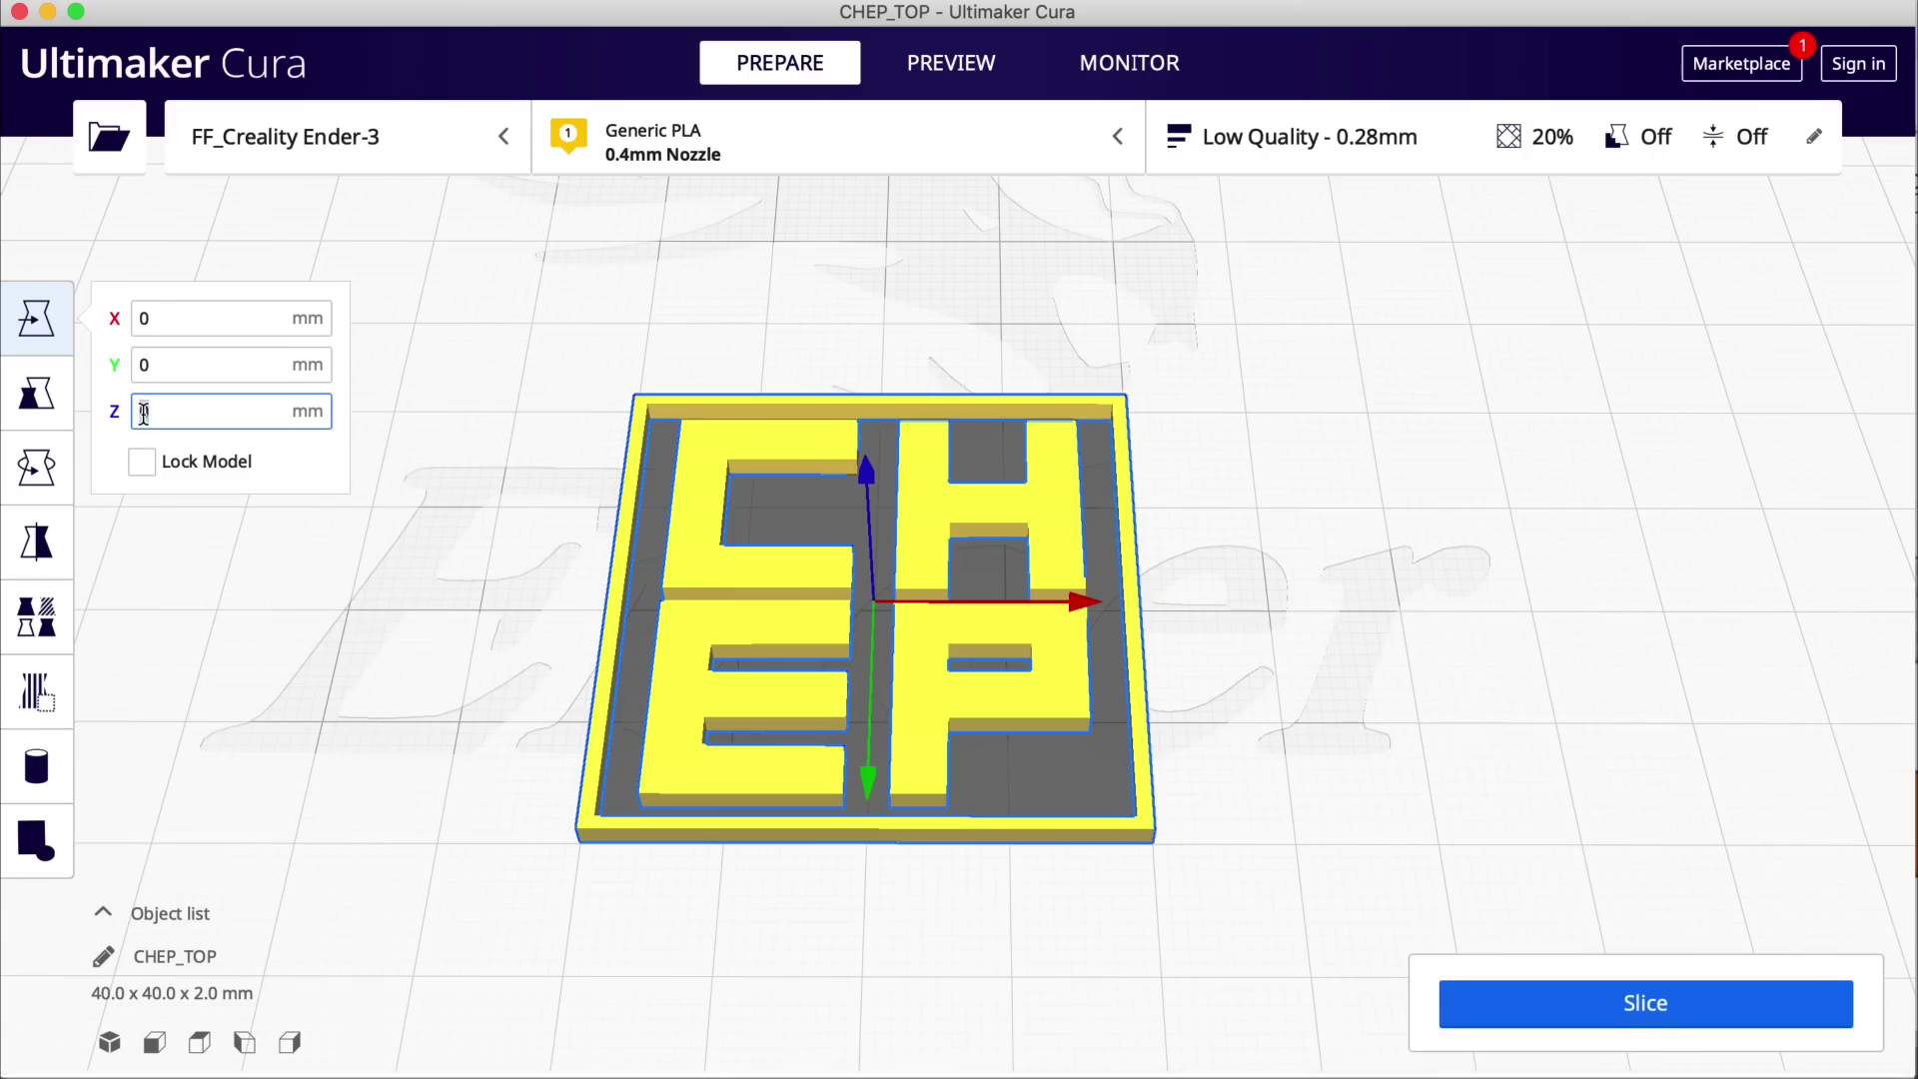
text(2)
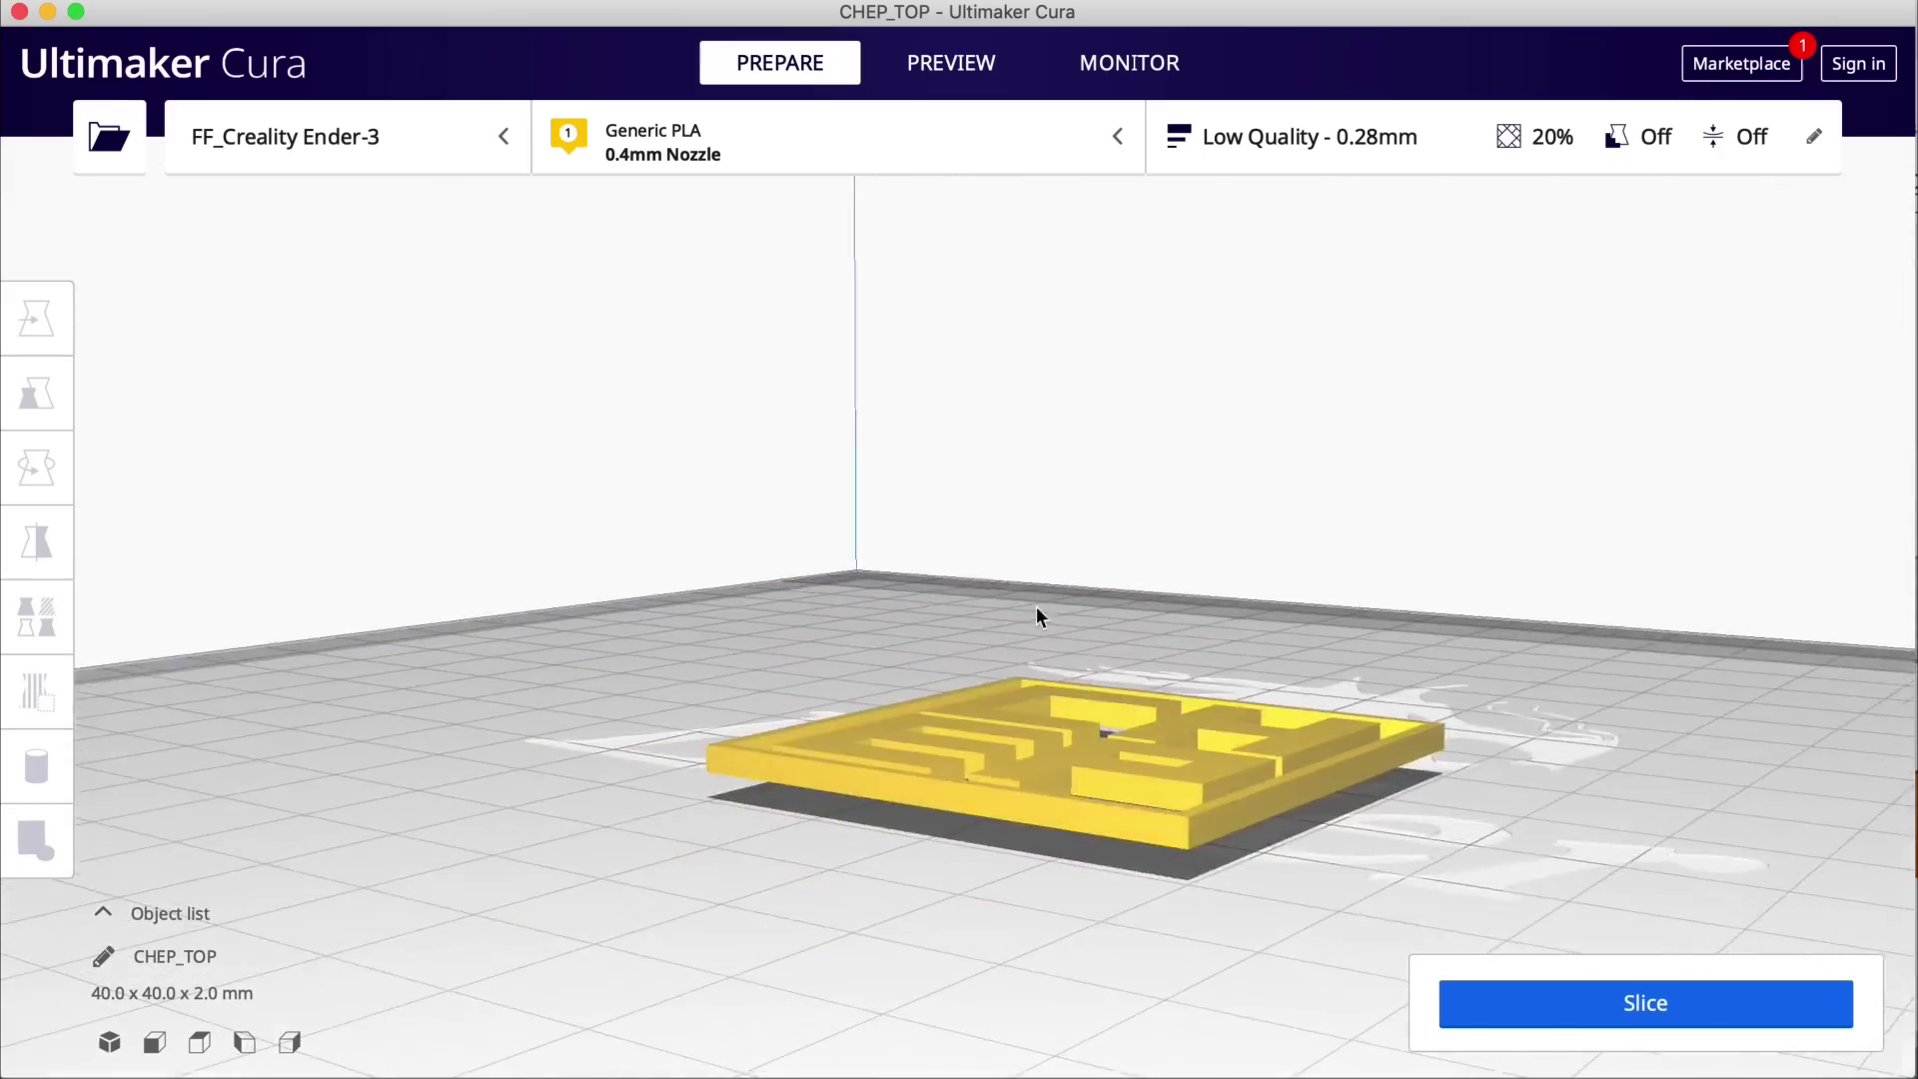
Step: Slice the raised CHEP lettering and inspect its layers in the preview
right_drag(1036, 607, 1172, 691)
right_drag(992, 716, 1092, 775)
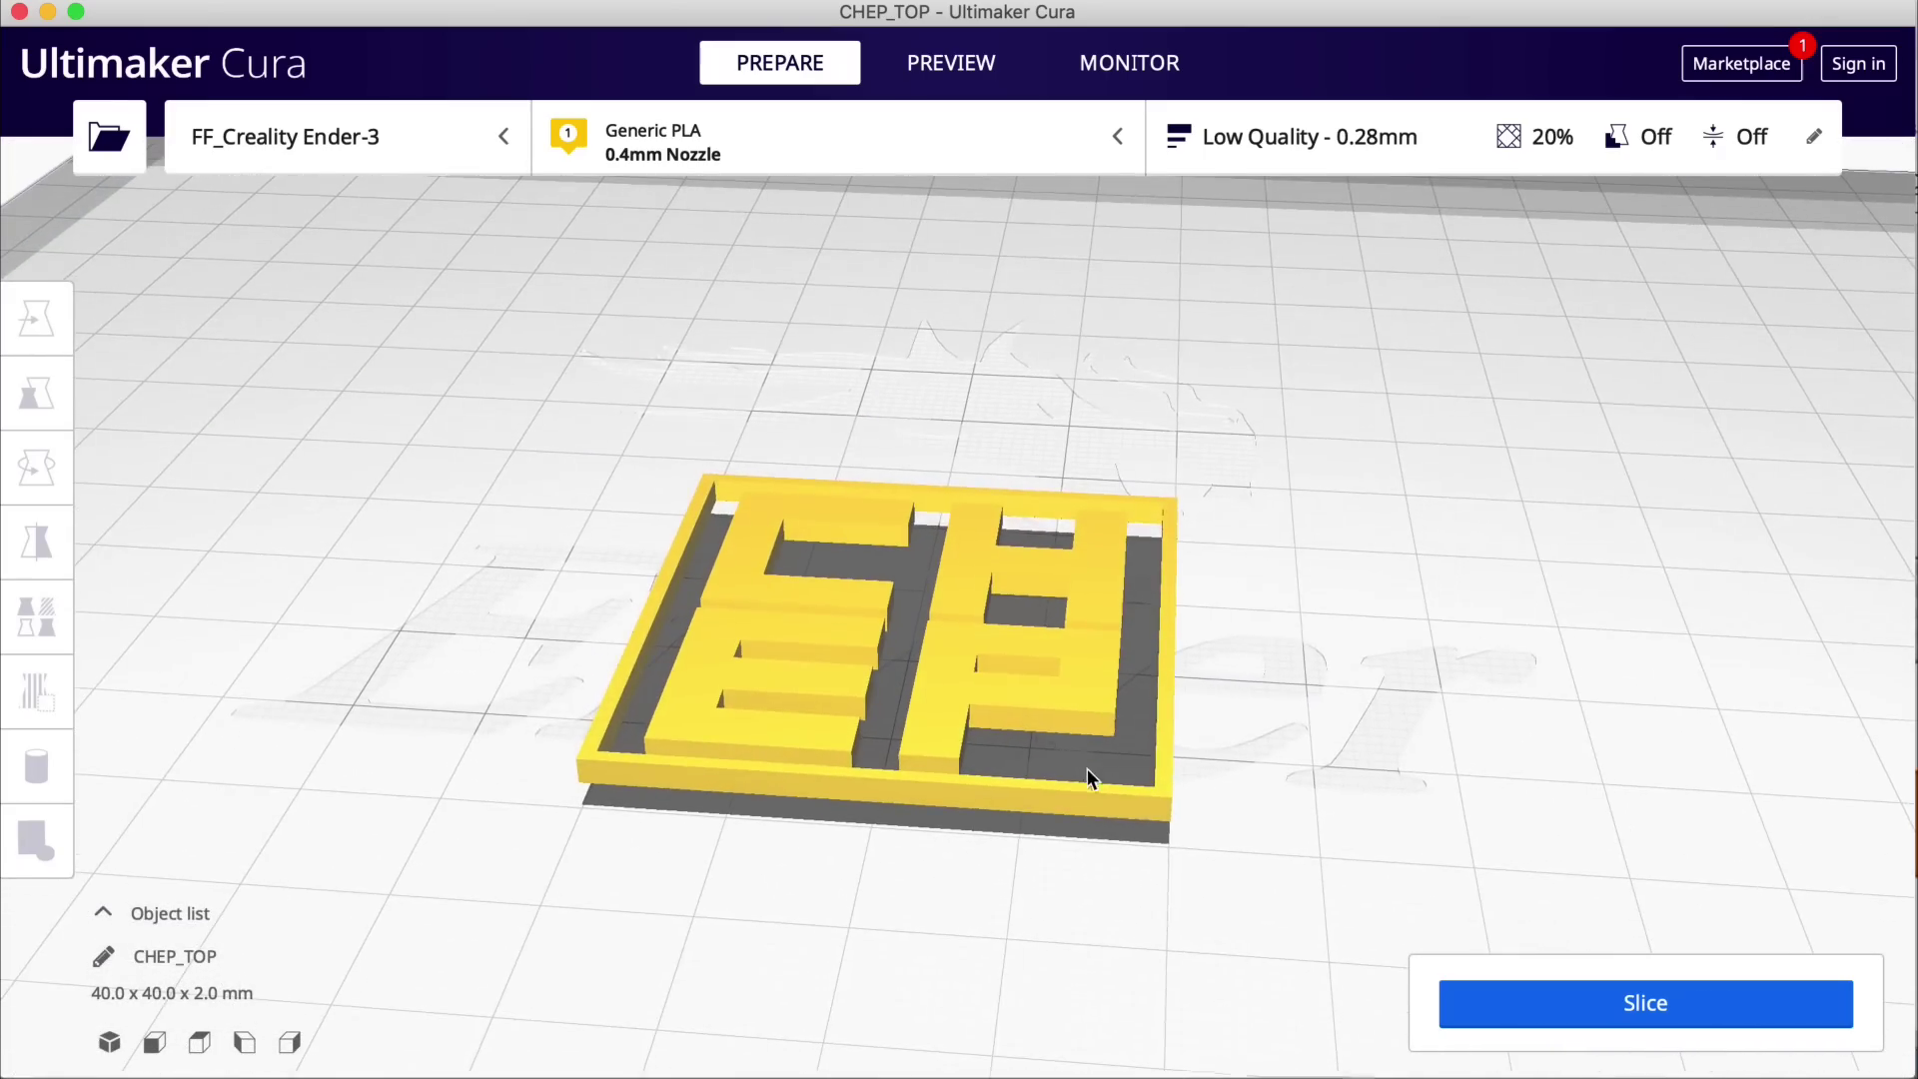
click(1674, 1007)
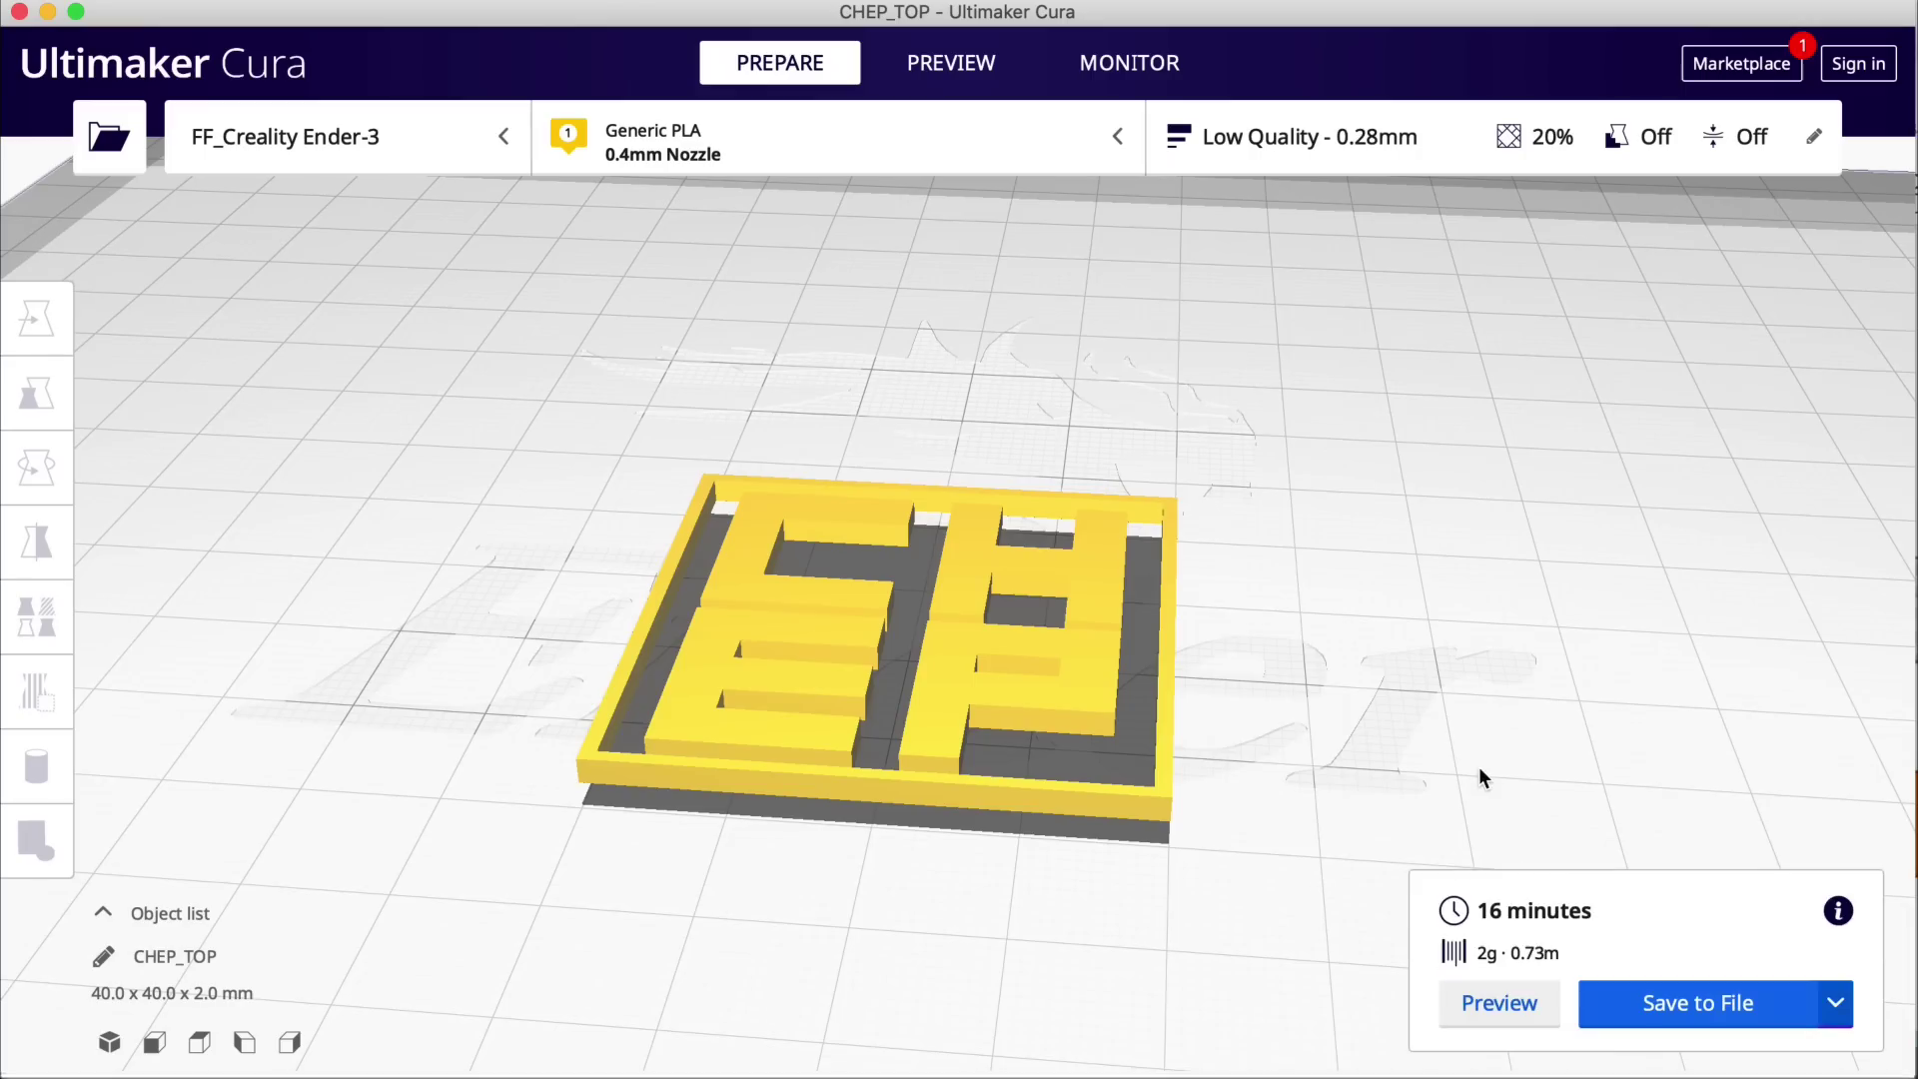
click(1495, 999)
right_drag(1257, 839, 1293, 796)
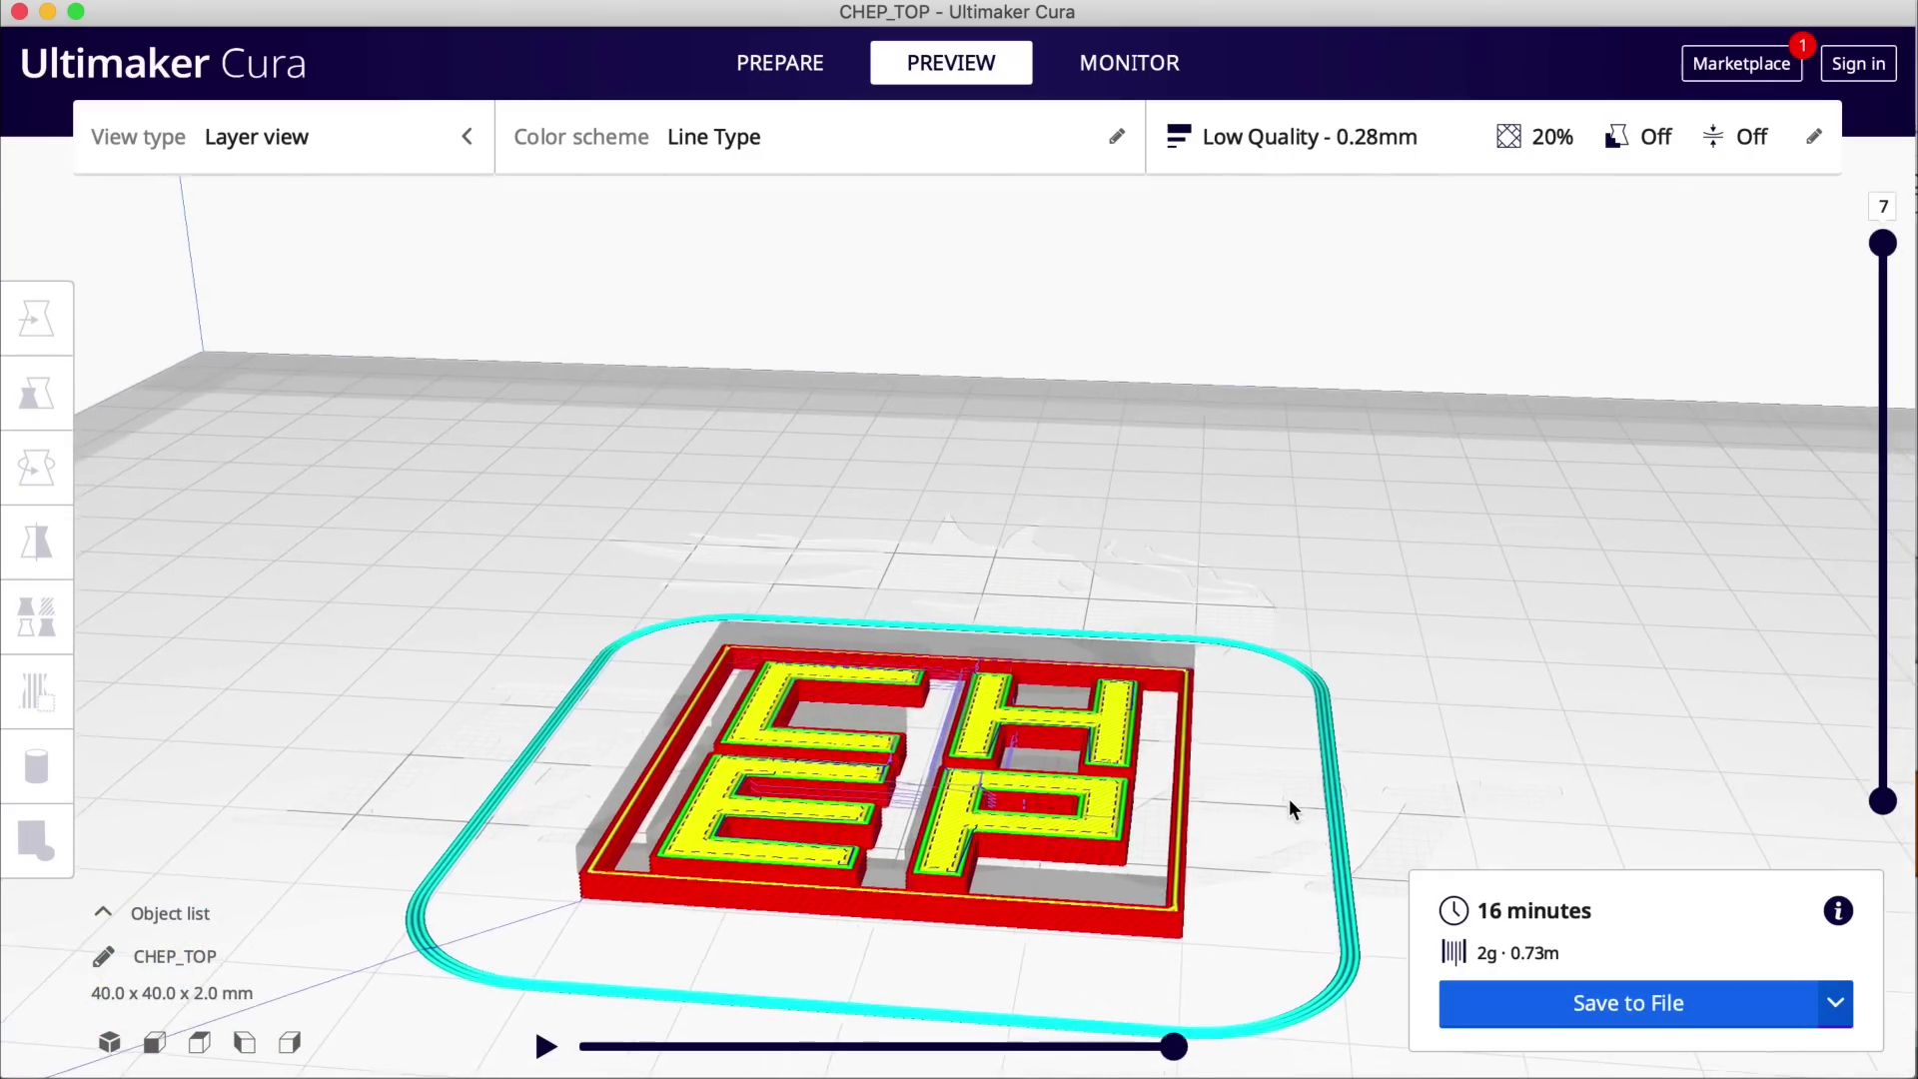
right_drag(1267, 926, 1255, 813)
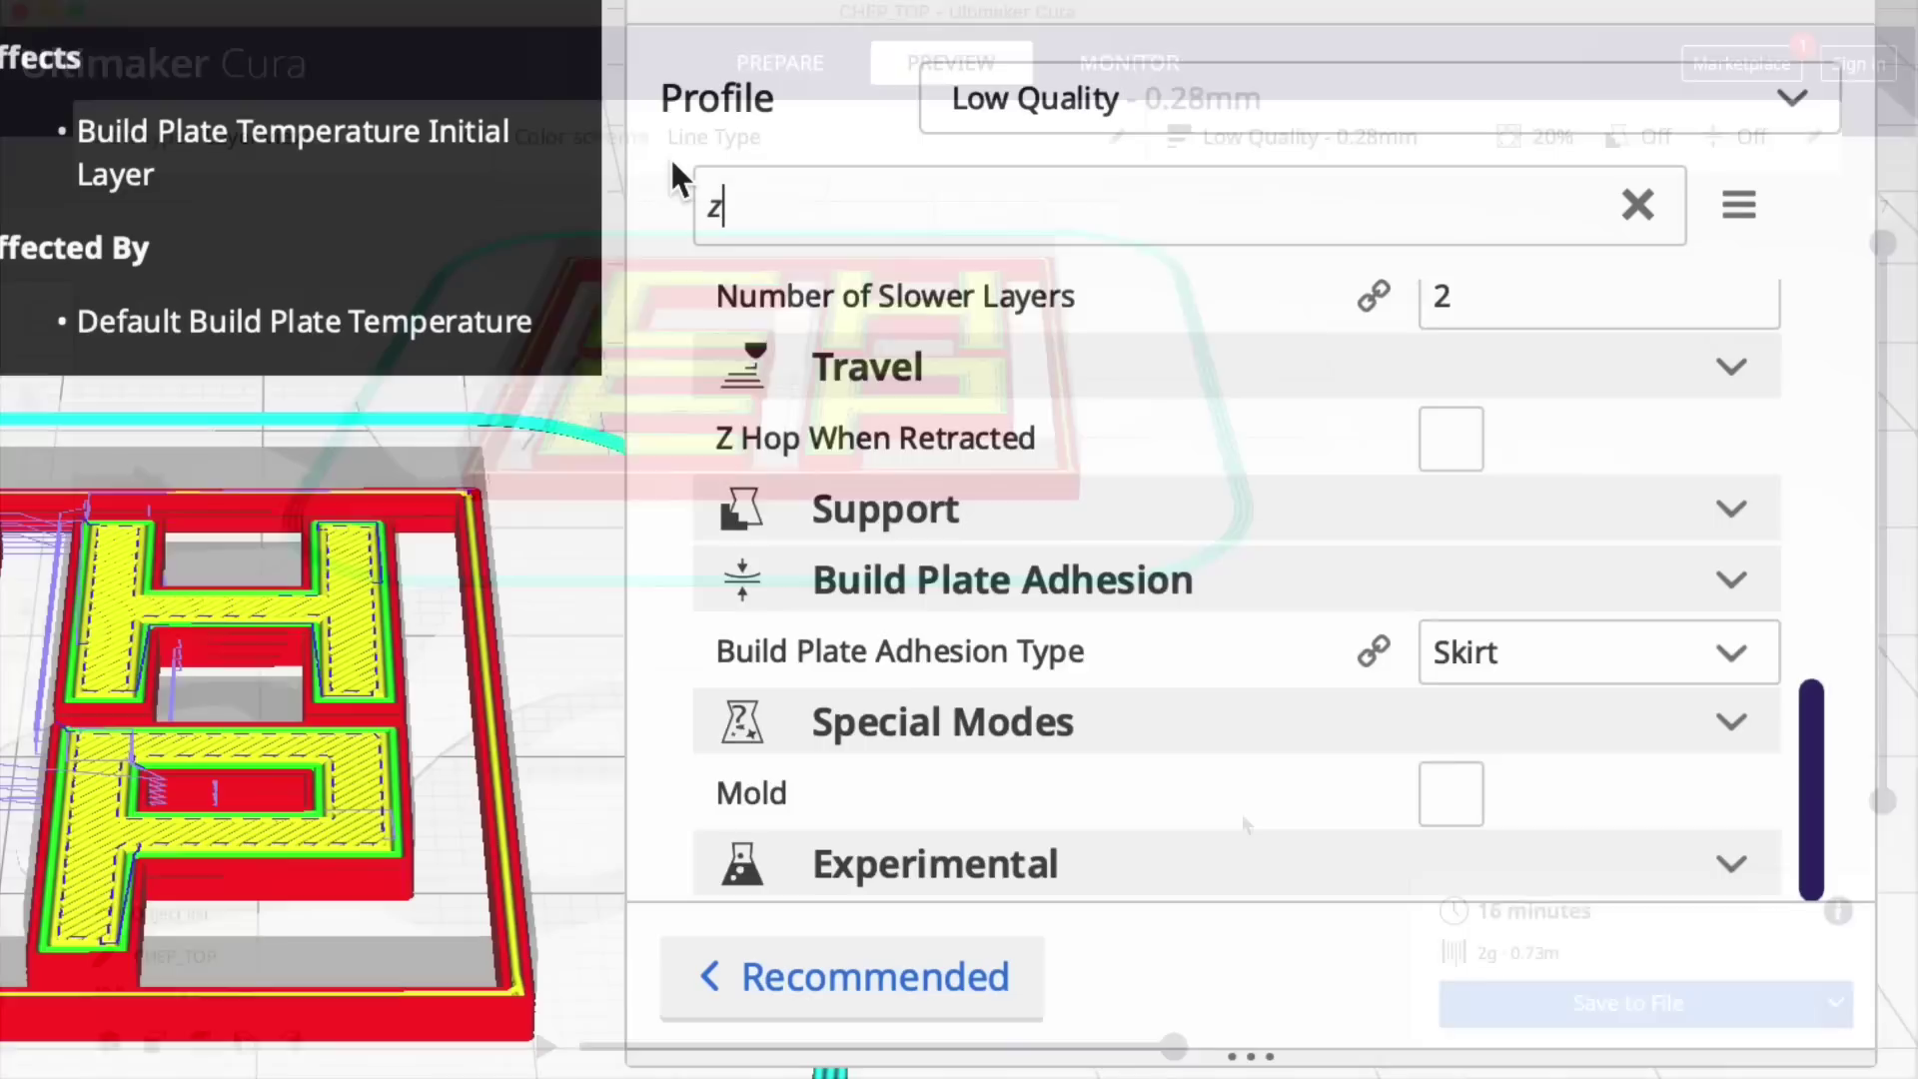
Step: Search the print settings for "z offset" and install the Z Offset Setting plugin from the Marketplace, accepting its license agreement
text(offset)
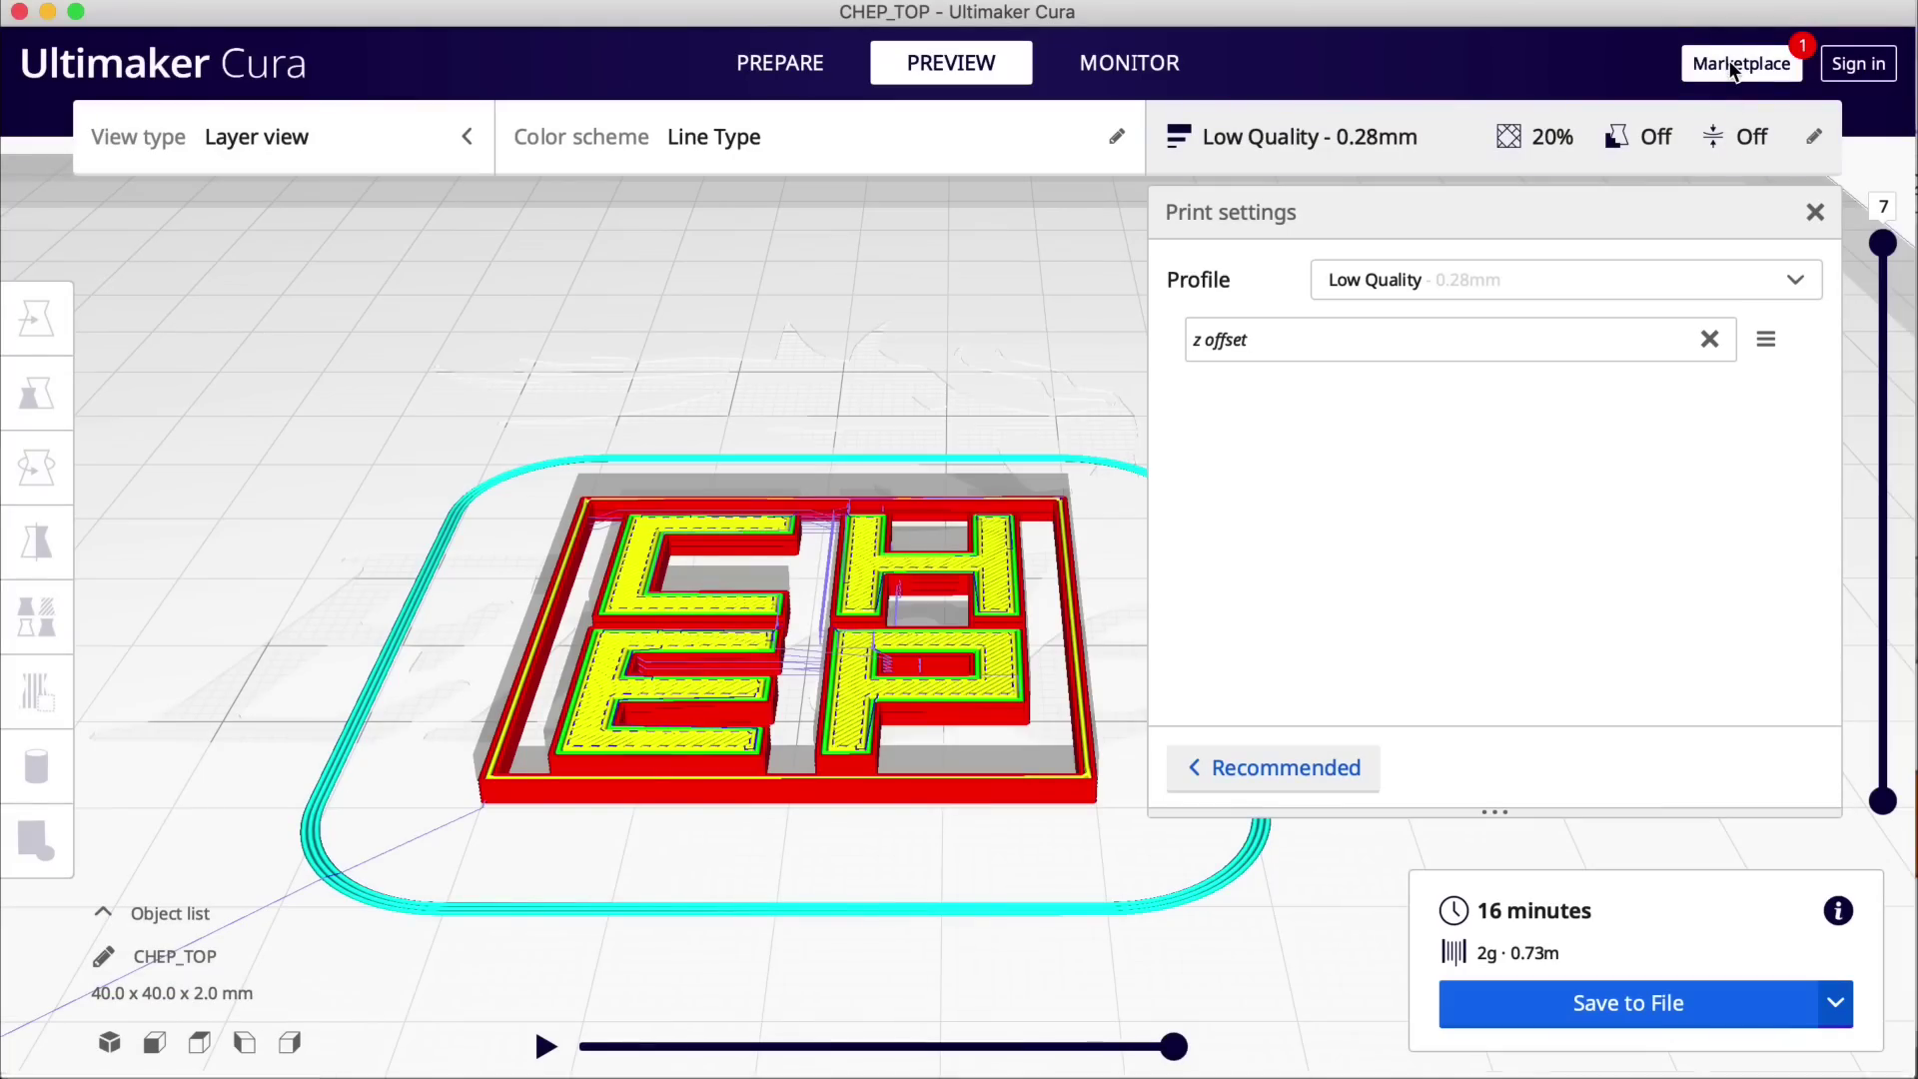
click(1728, 62)
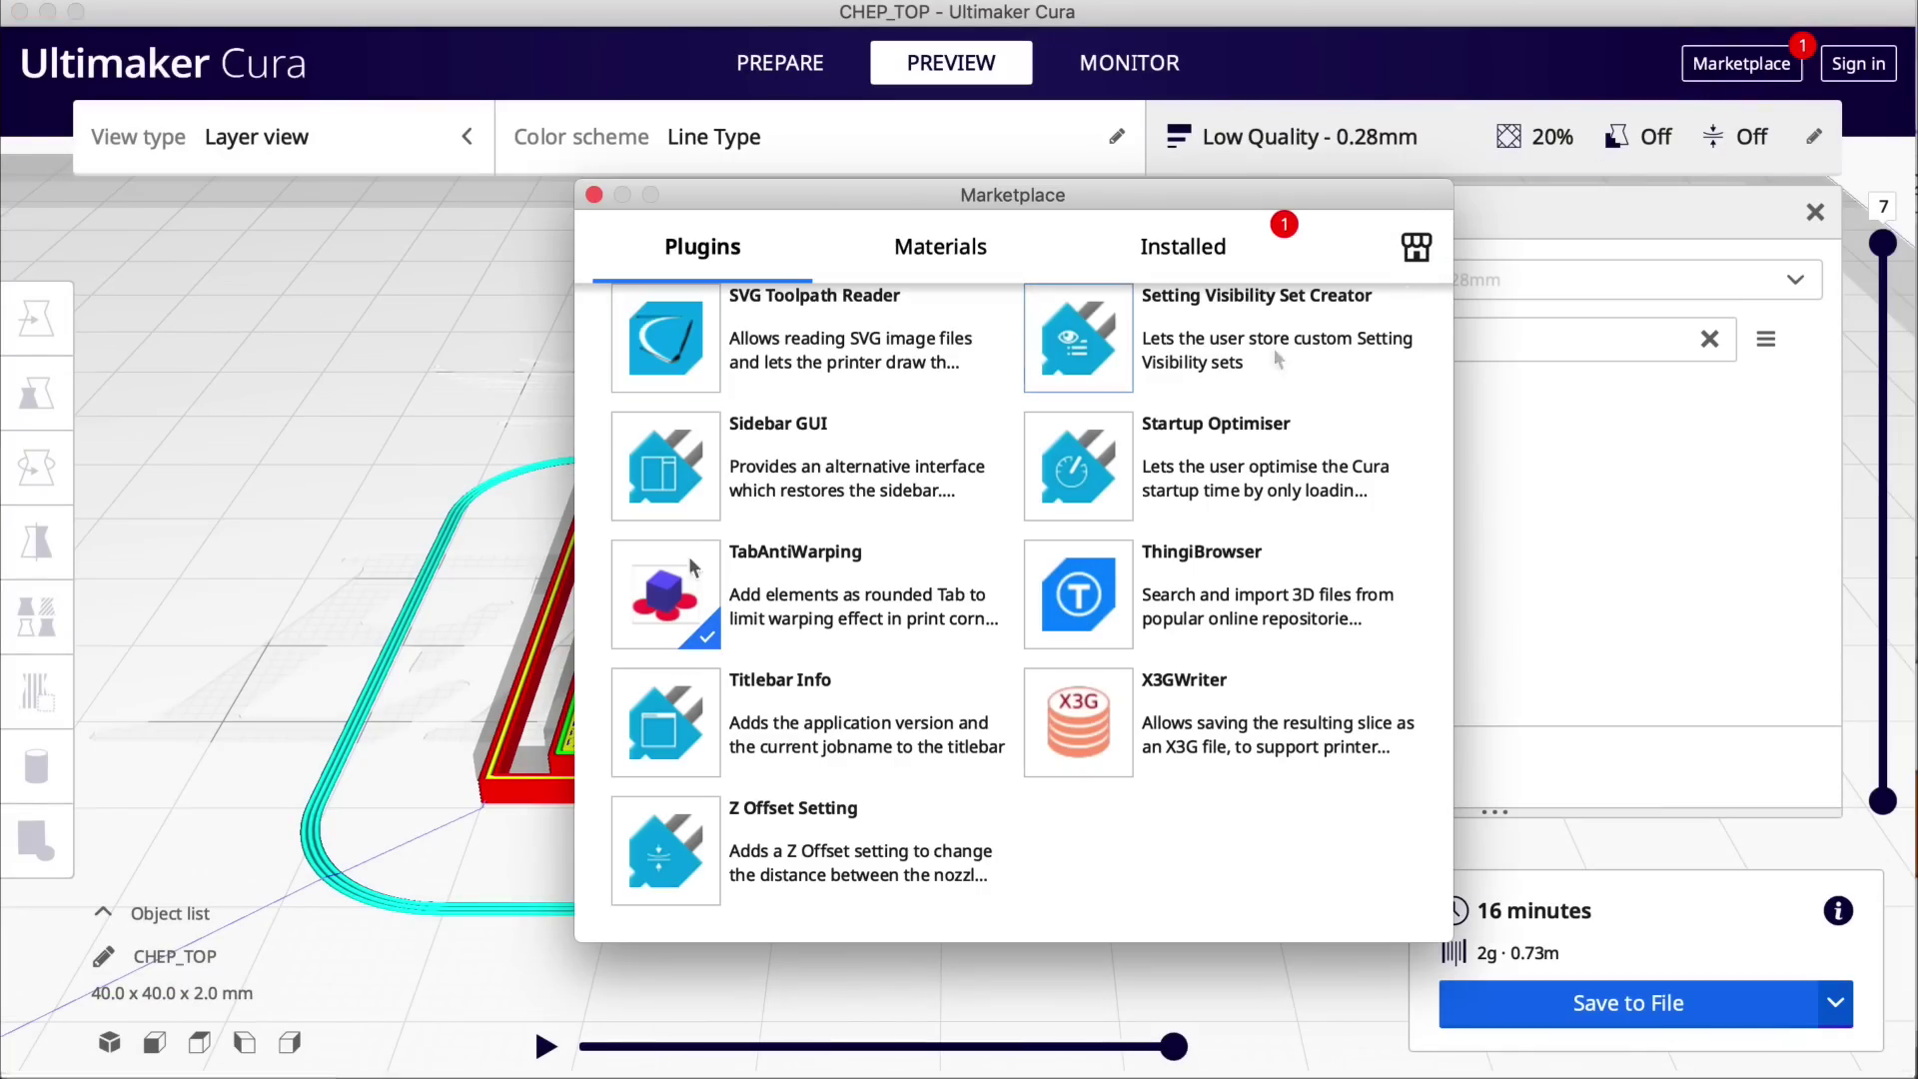
click(655, 854)
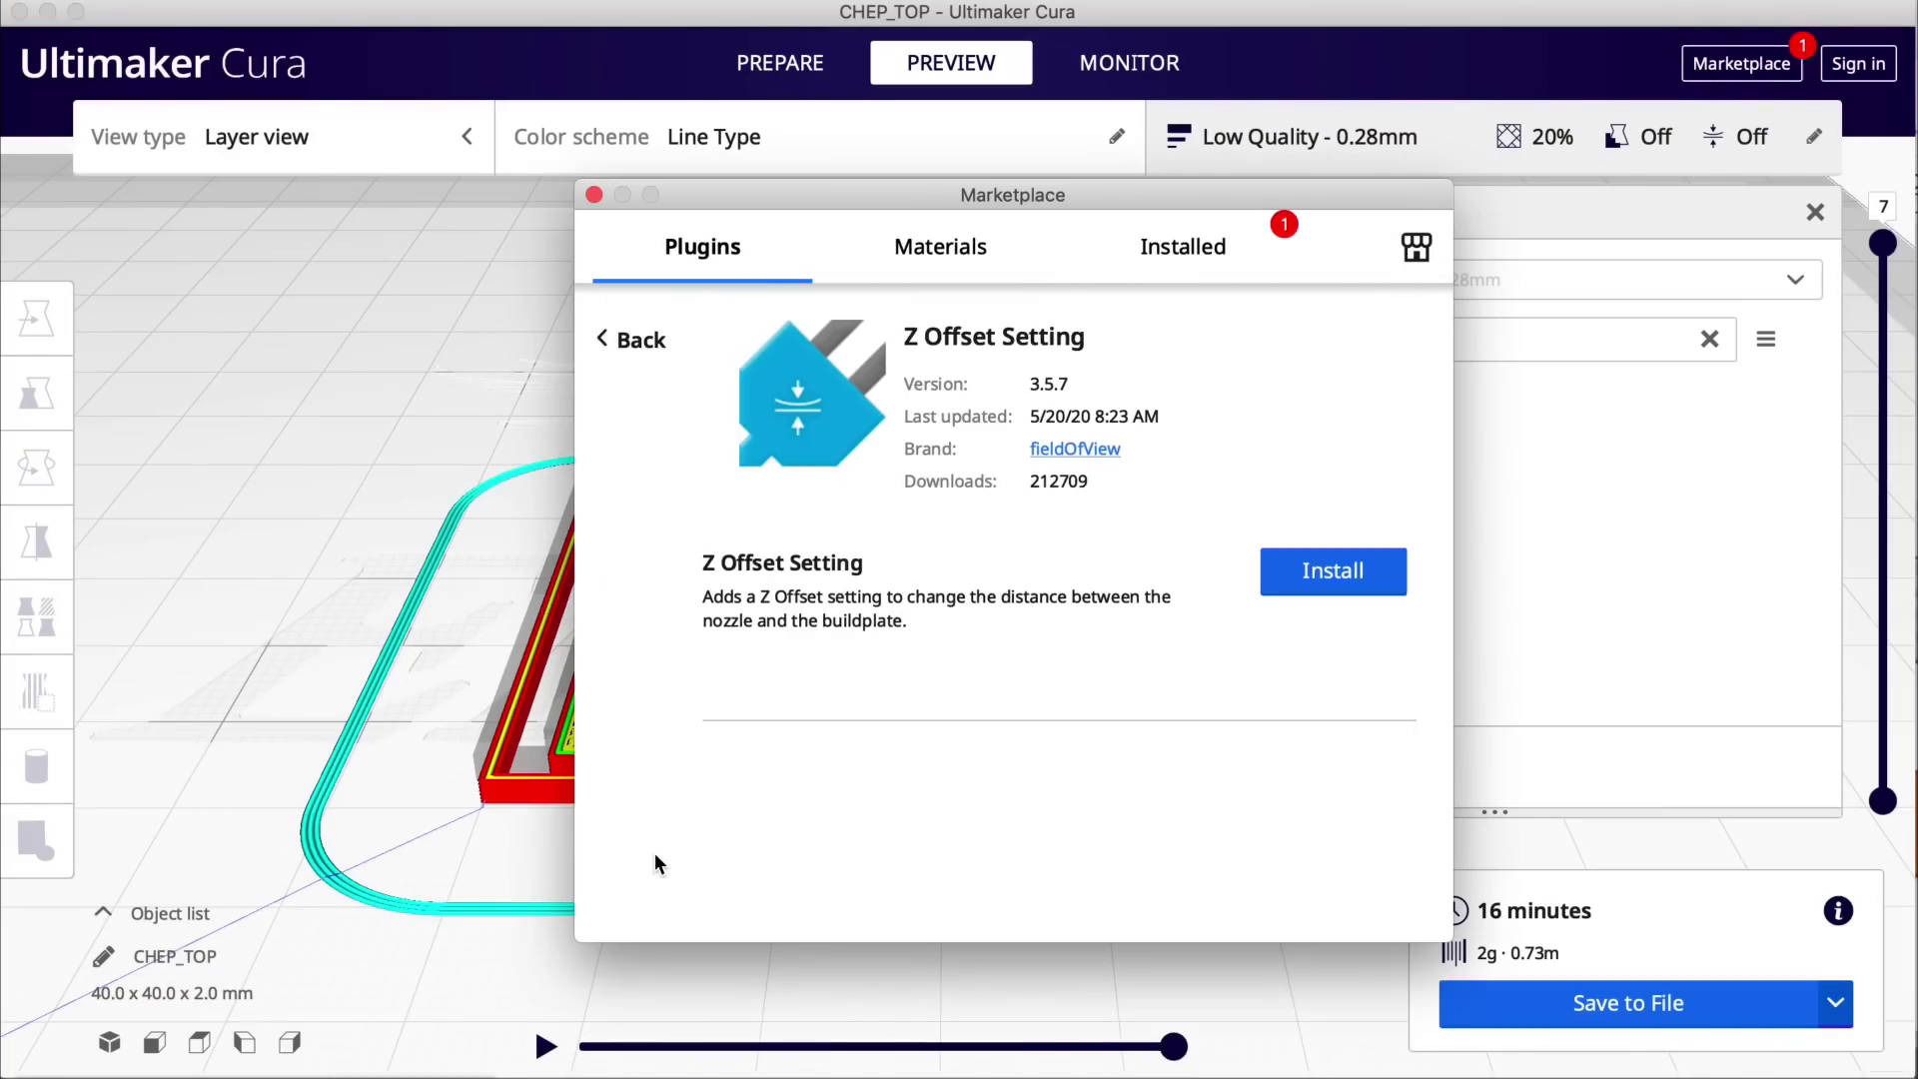
click(1331, 573)
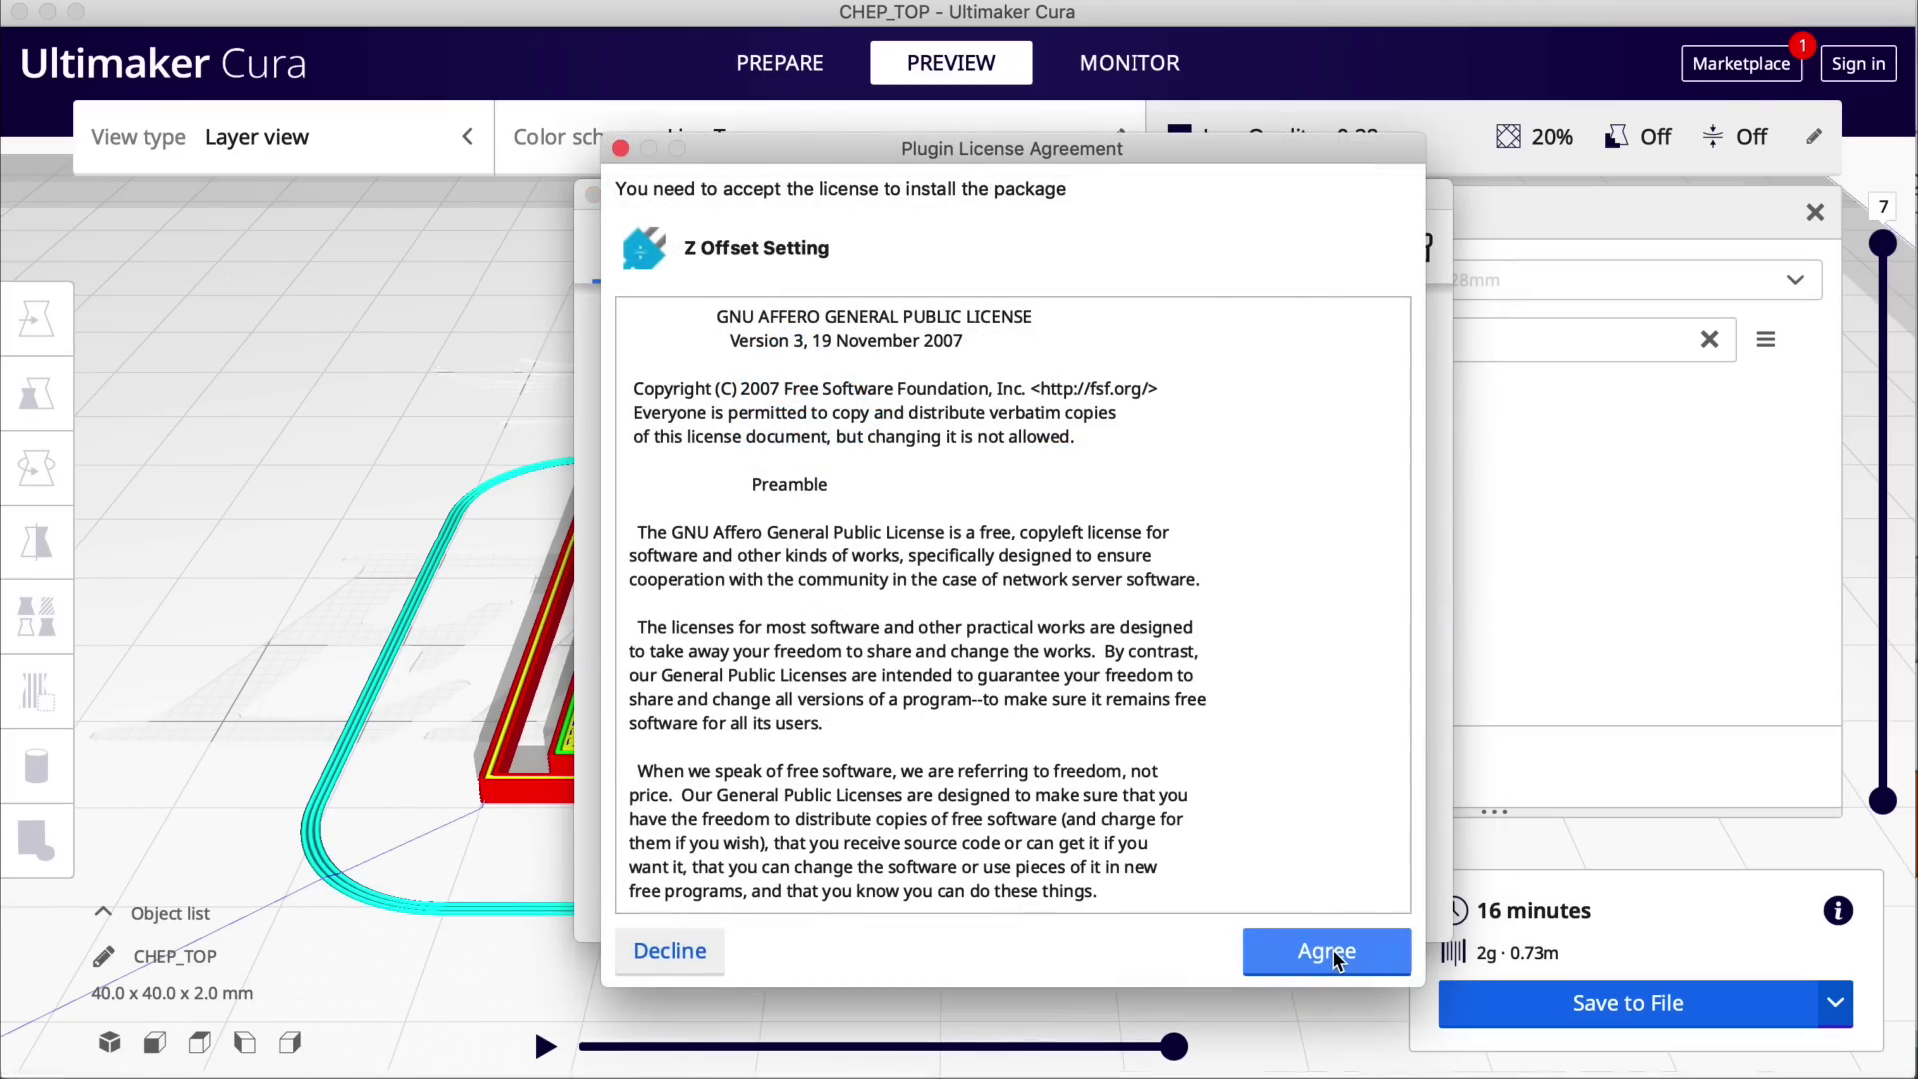
click(1332, 956)
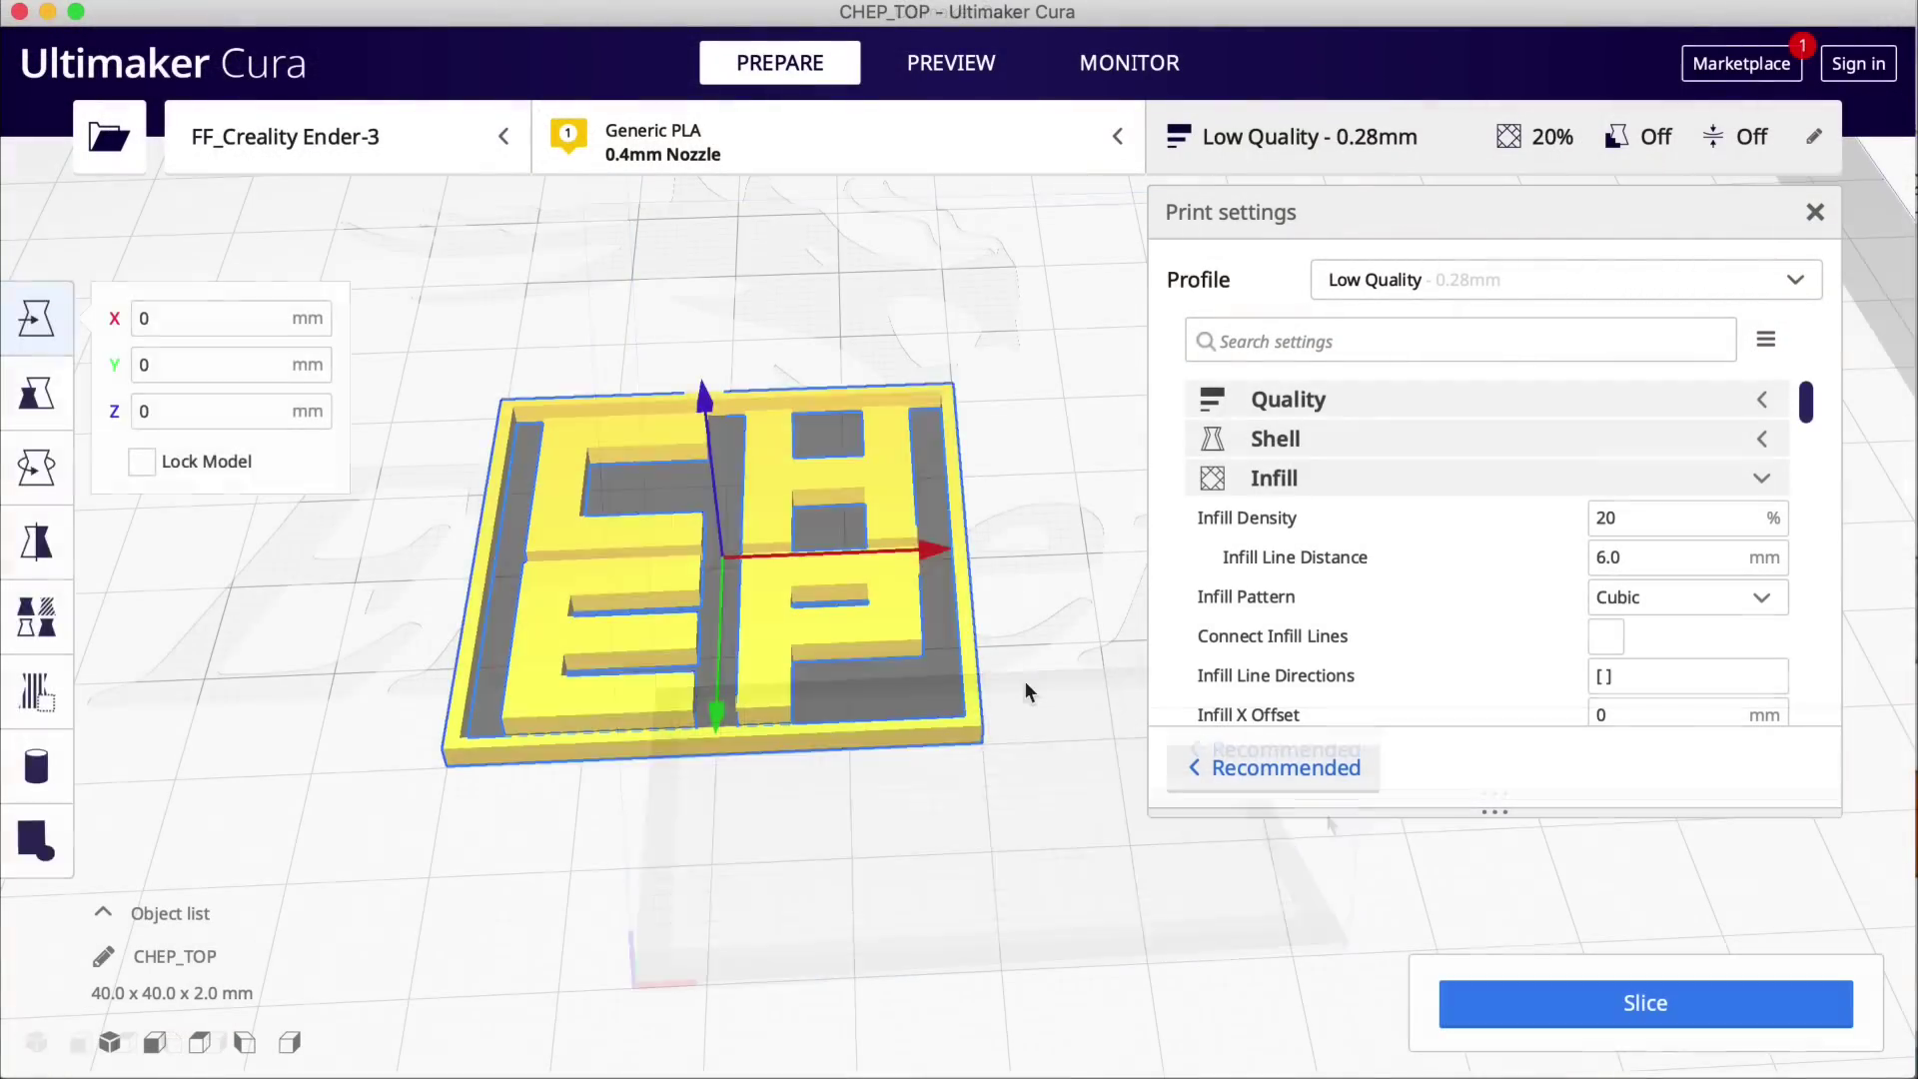
Step: Search the print settings for "z offset" and set the Z Offset to 2 mm for the CHEP_TOP lettering
click(1035, 674)
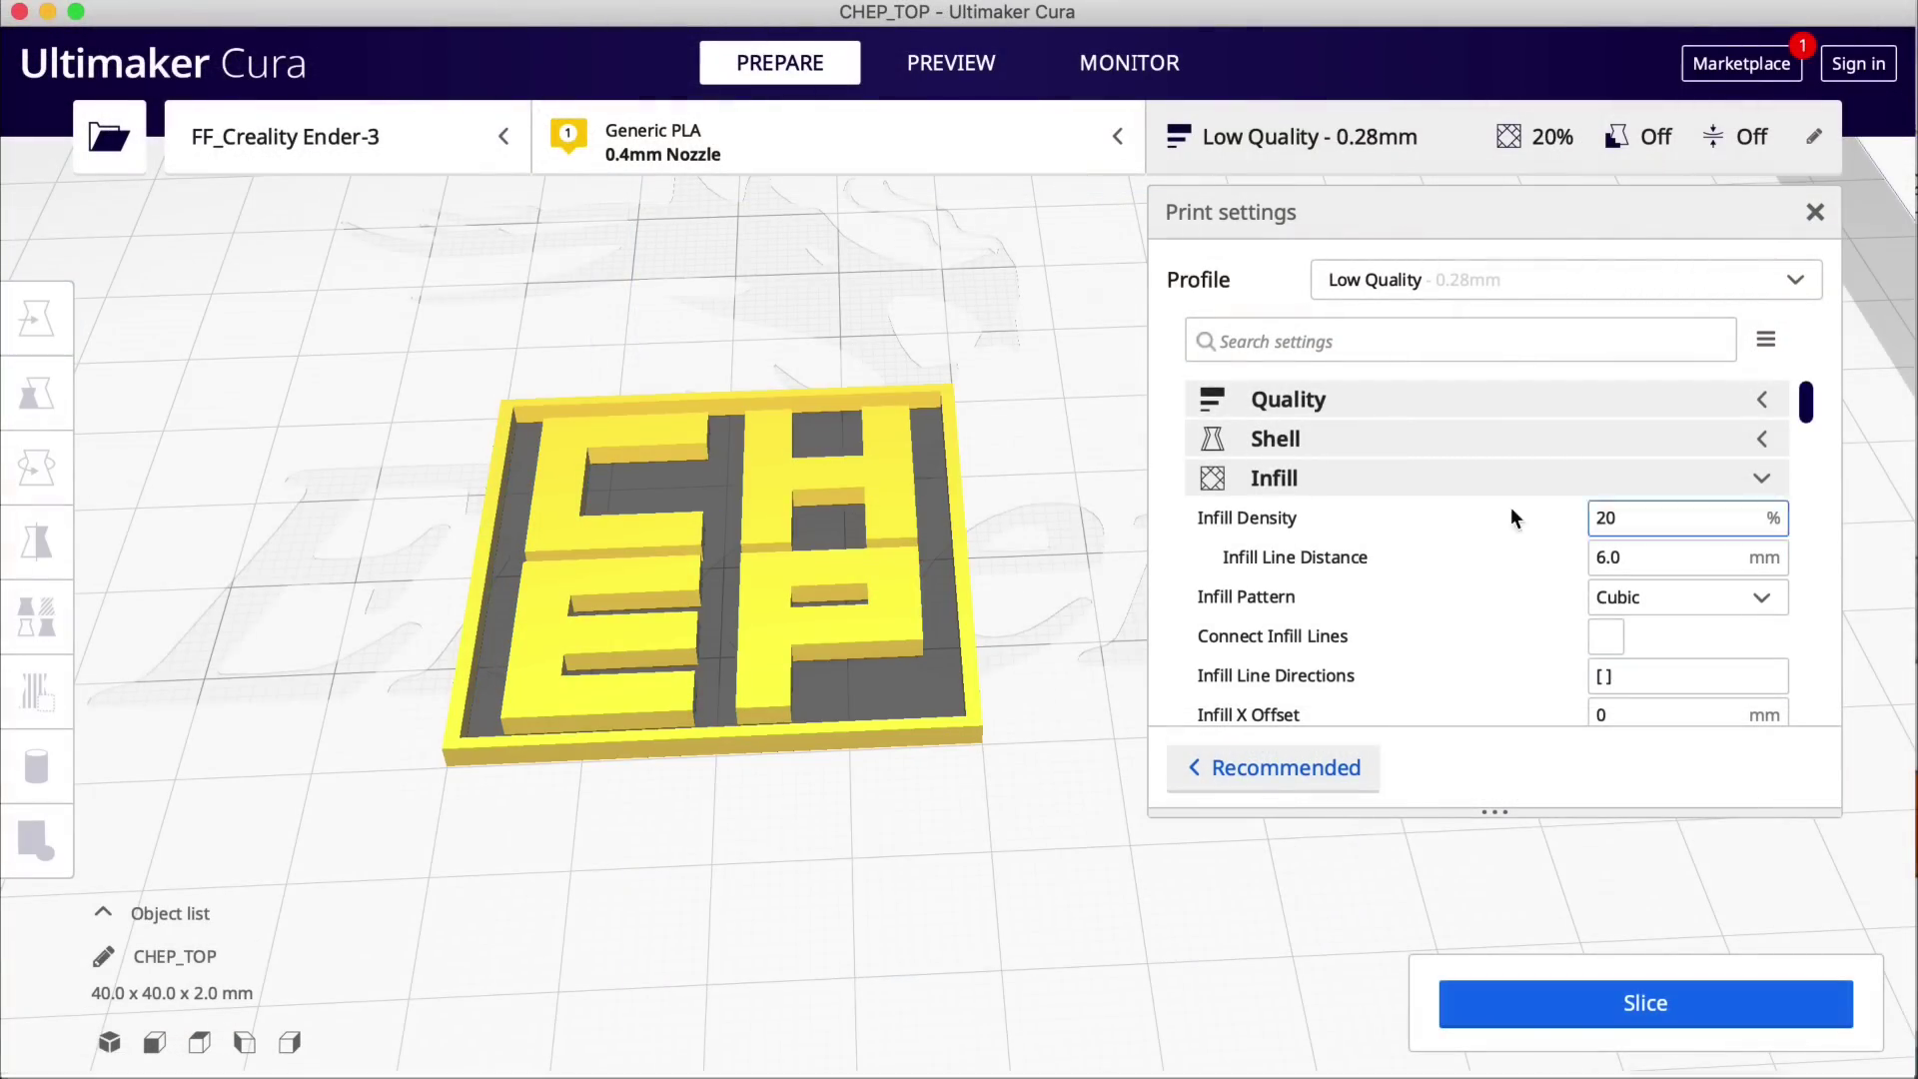
click(1279, 335)
text(z)
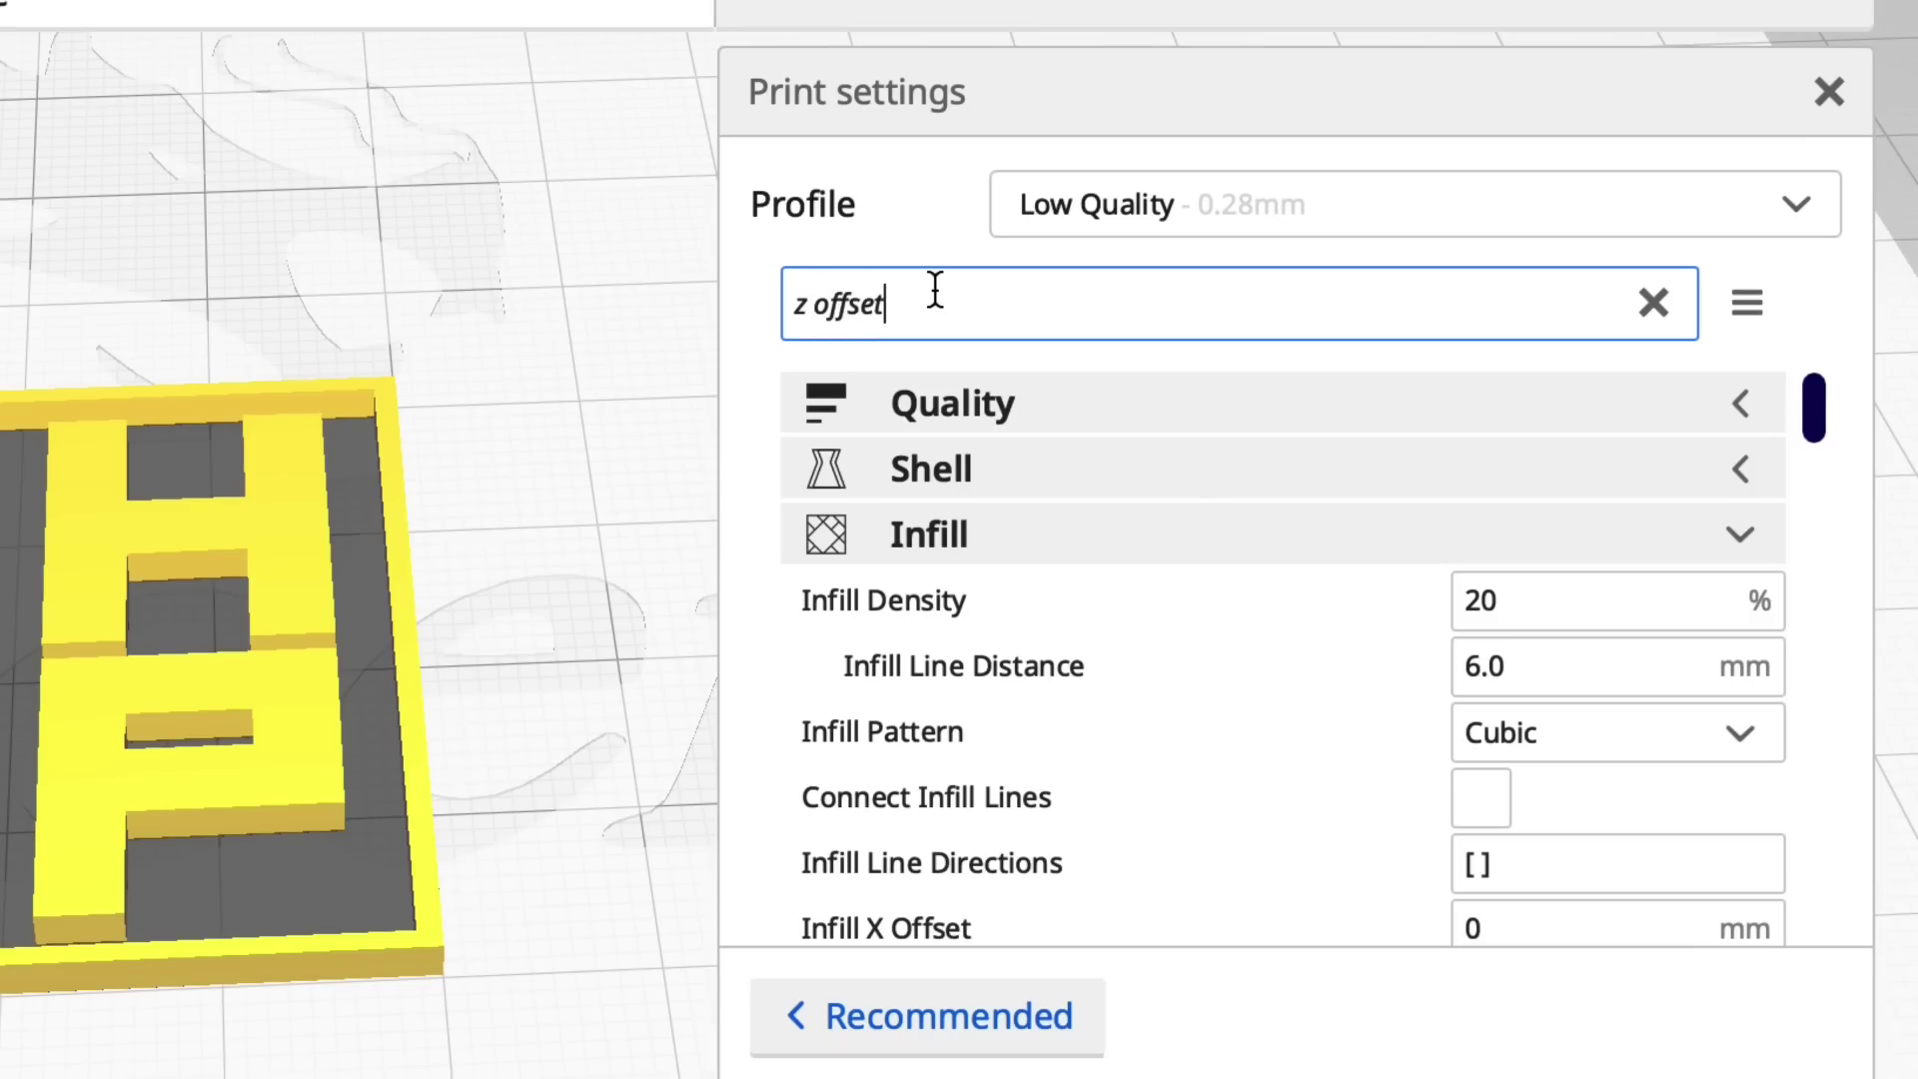
text( offset)
click(1460, 470)
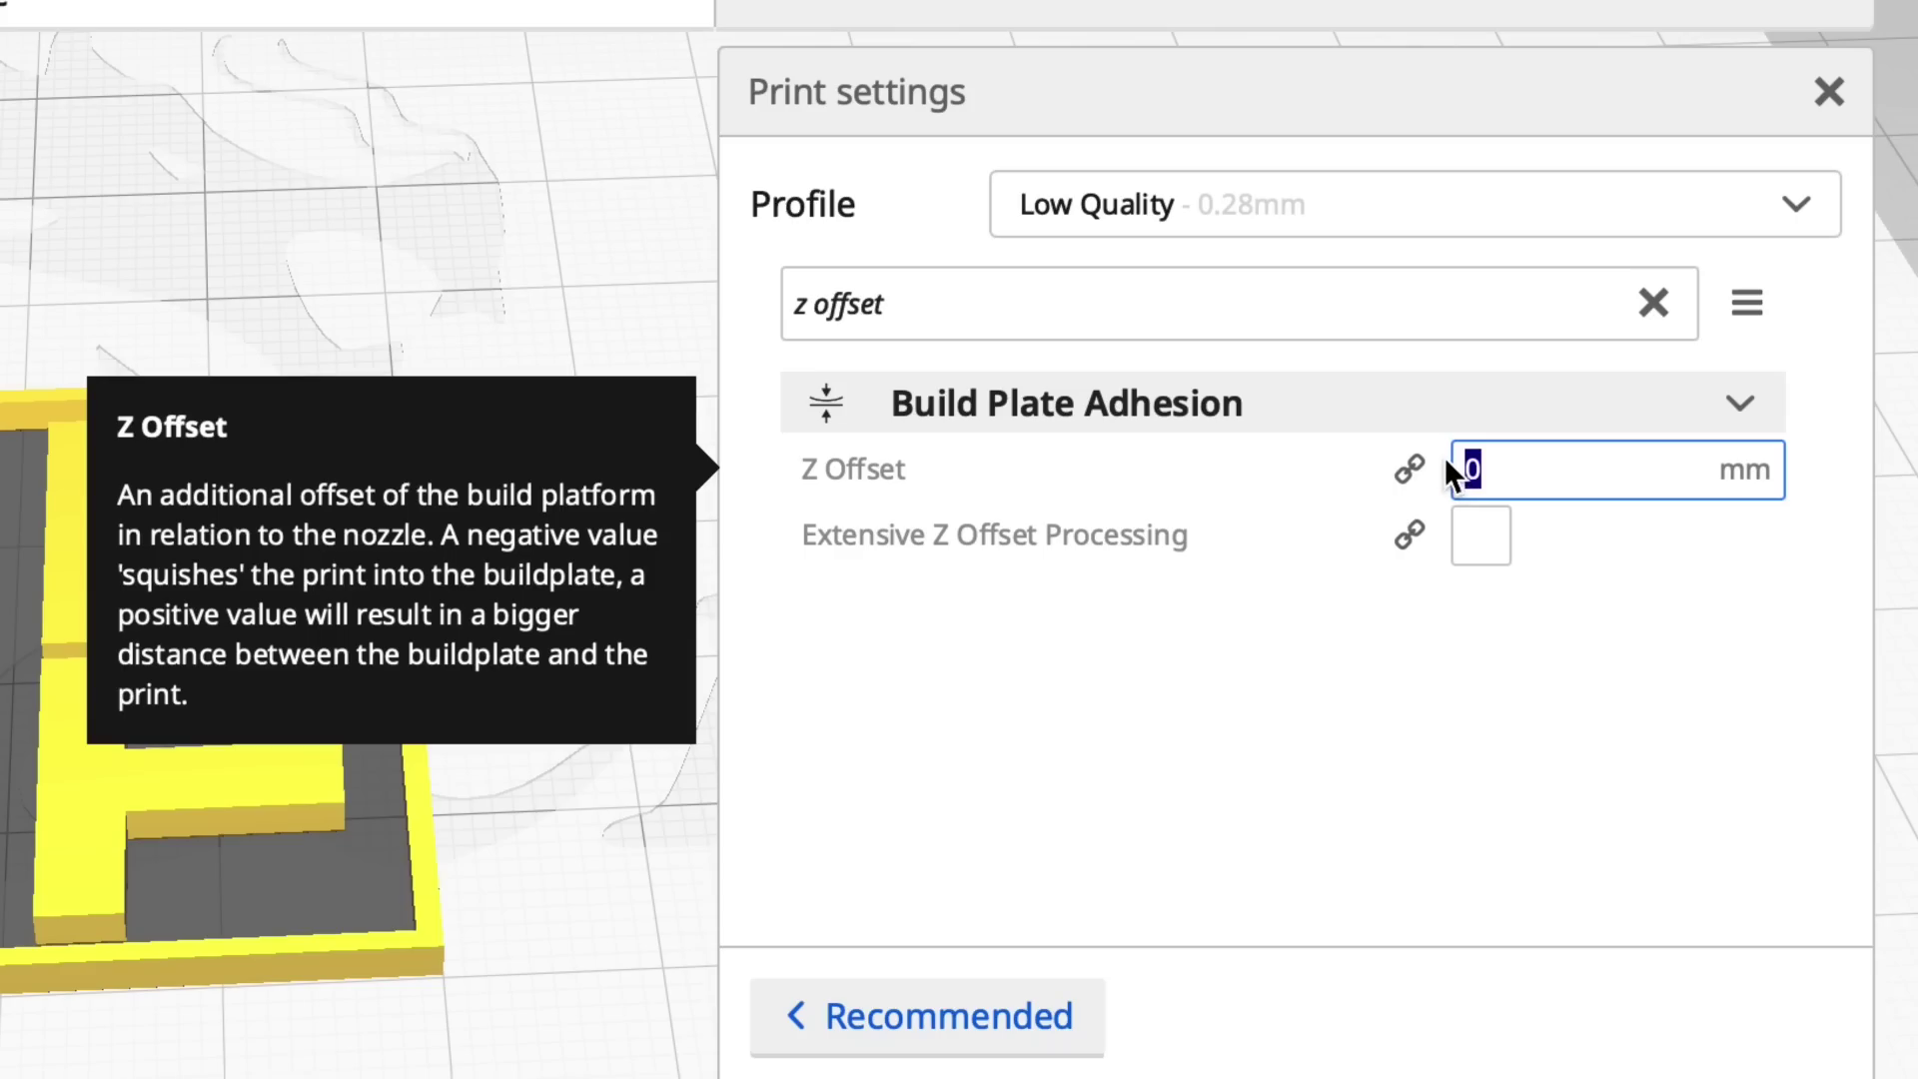
text(2)
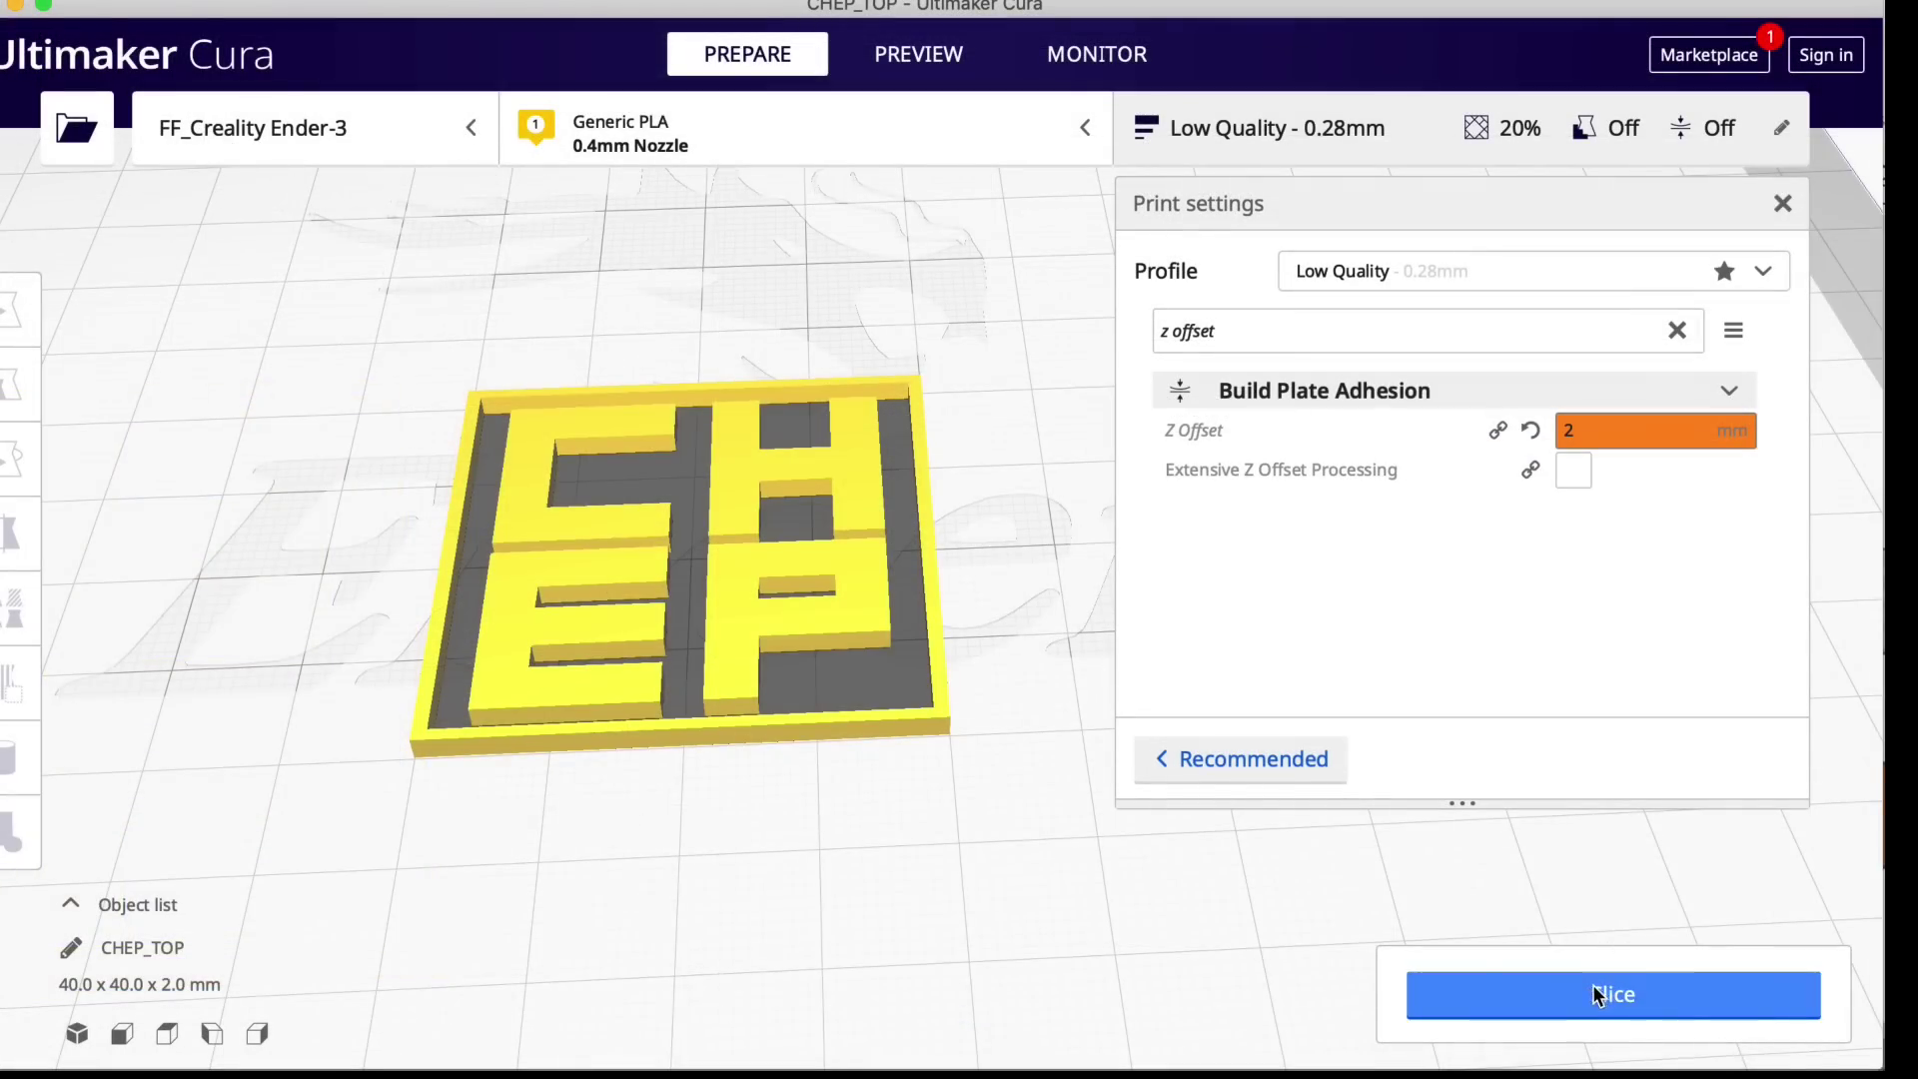
Step: Slice the lettering with the Z offset applied and inspect its layers and skirt in the preview from a low angle
click(1596, 994)
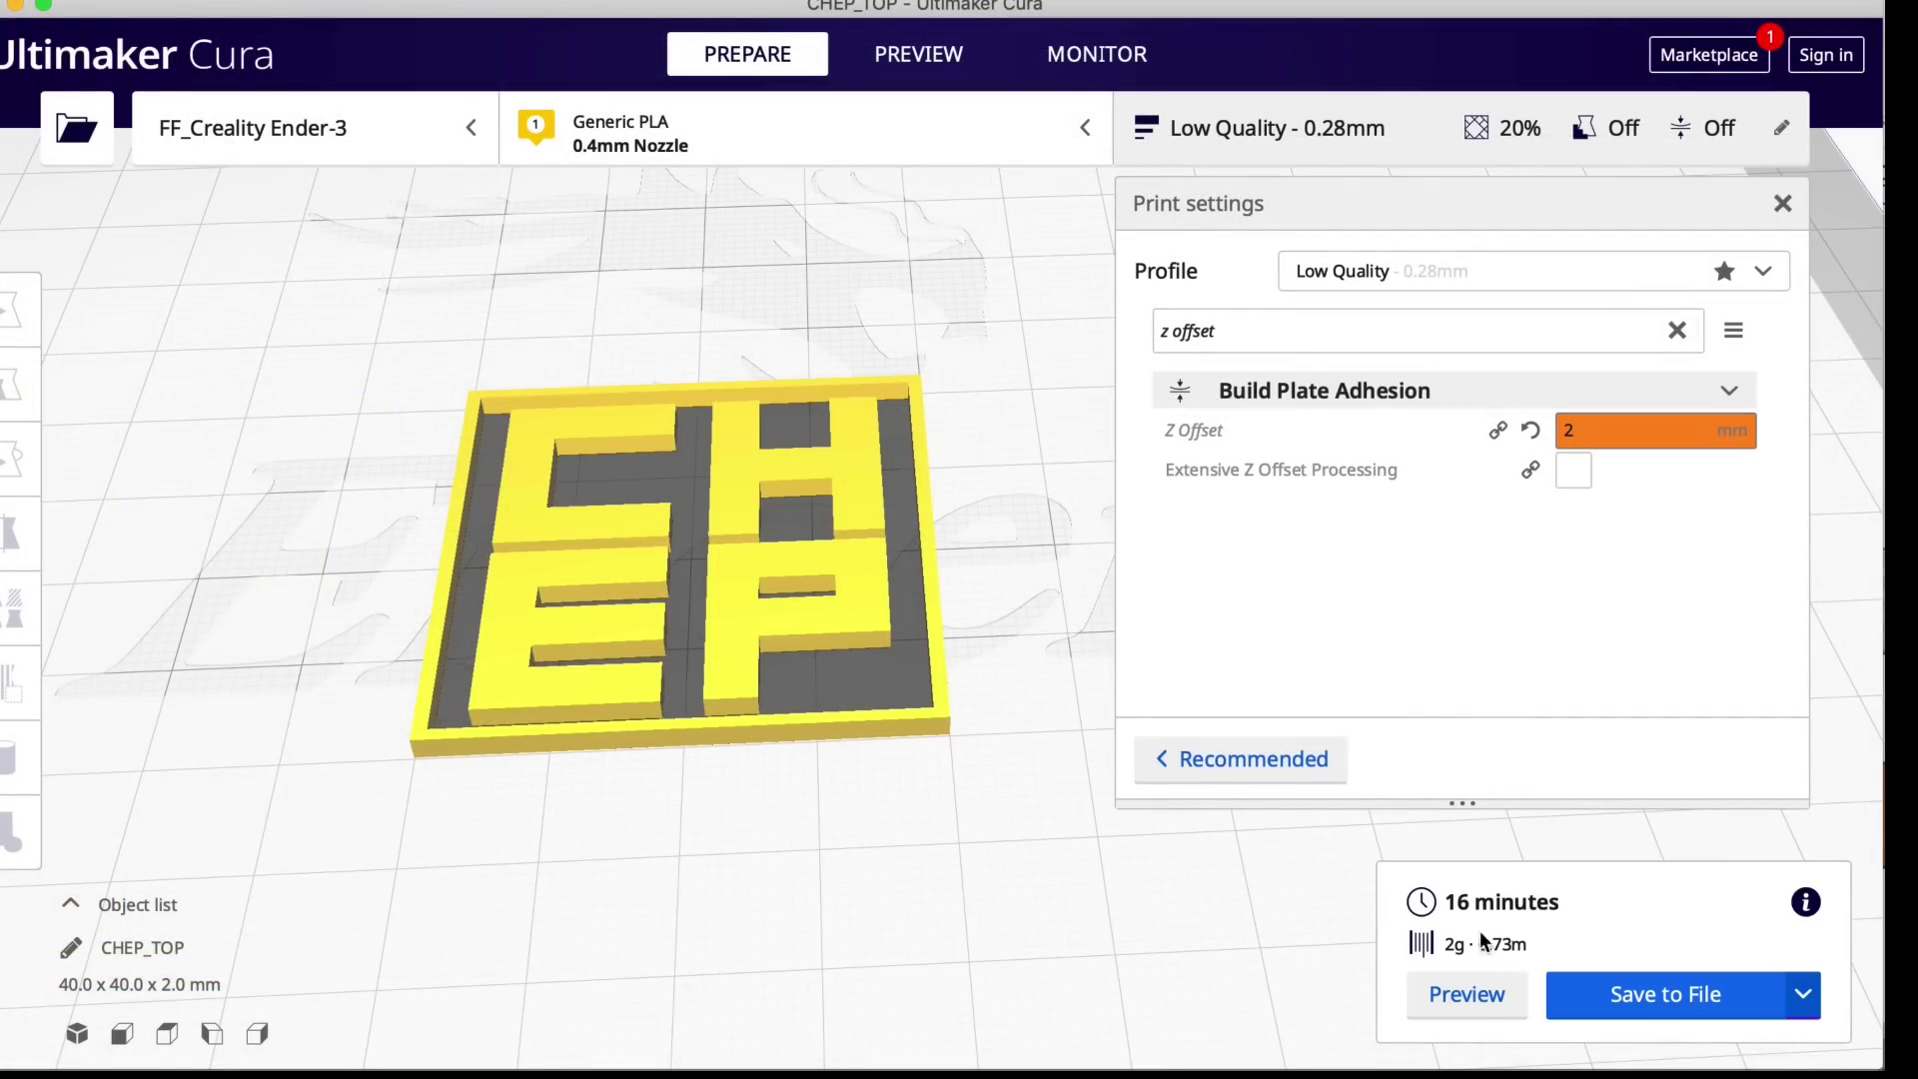
right_drag(1207, 679, 878, 784)
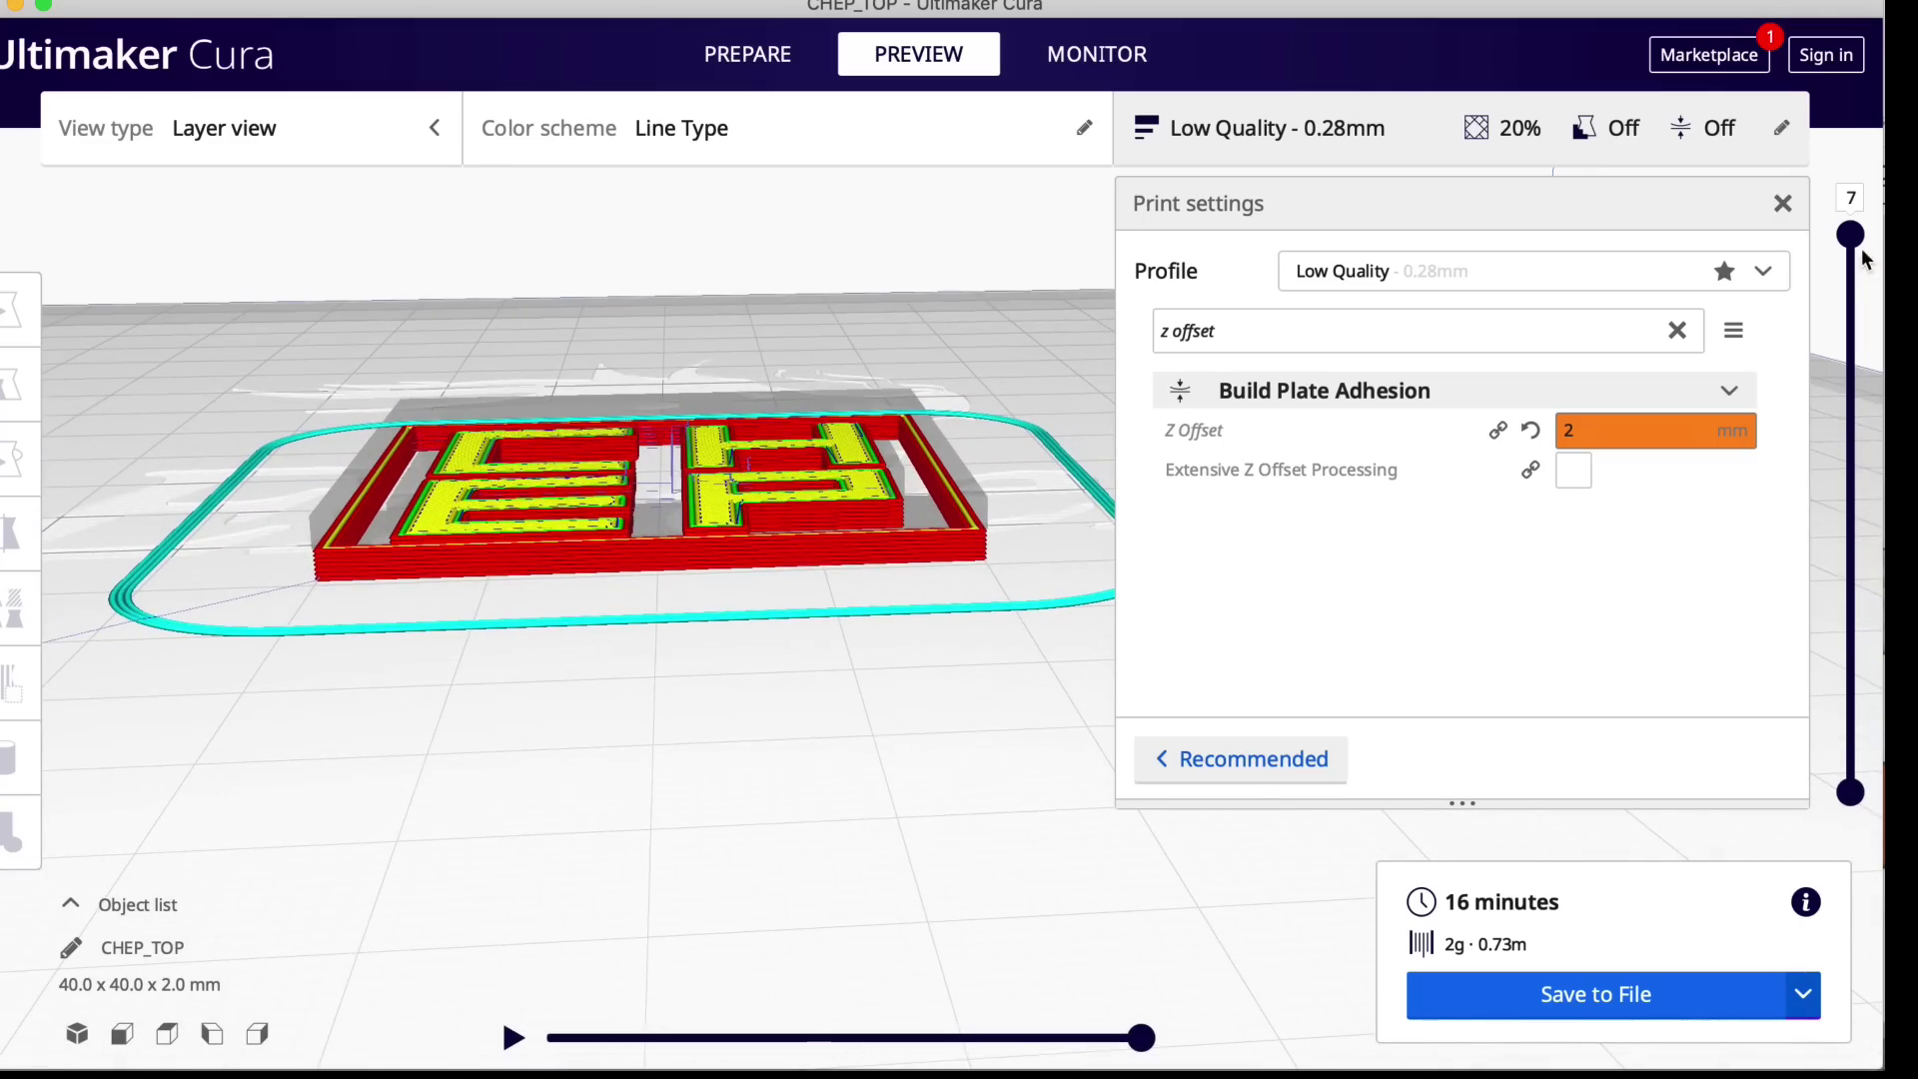
mouse_move(1851, 236)
mouse_down()
mouse_move(1850, 762)
mouse_move(1850, 234)
mouse_up()
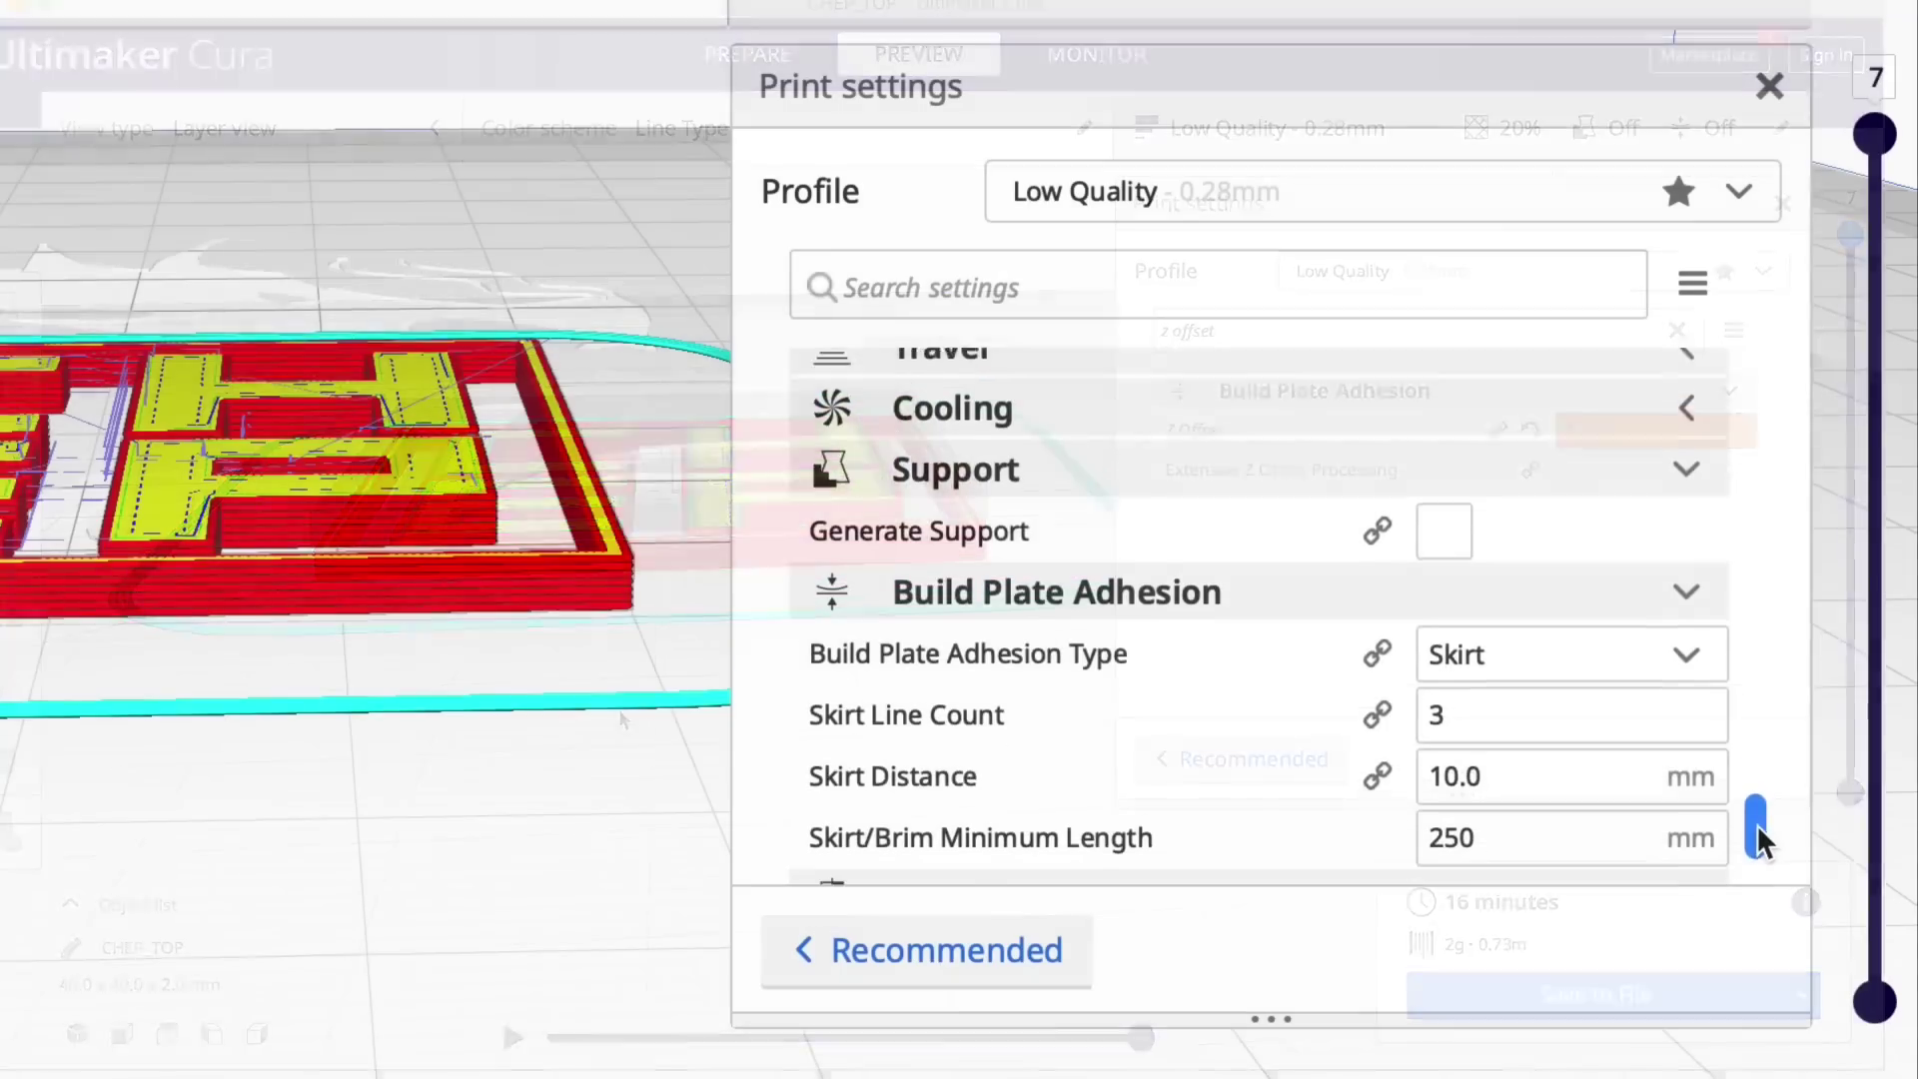
Step: Set the Build Plate Adhesion Type to None so that no skirt is printed around the lettering
scroll(1775, 677, down, 1)
click(1684, 628)
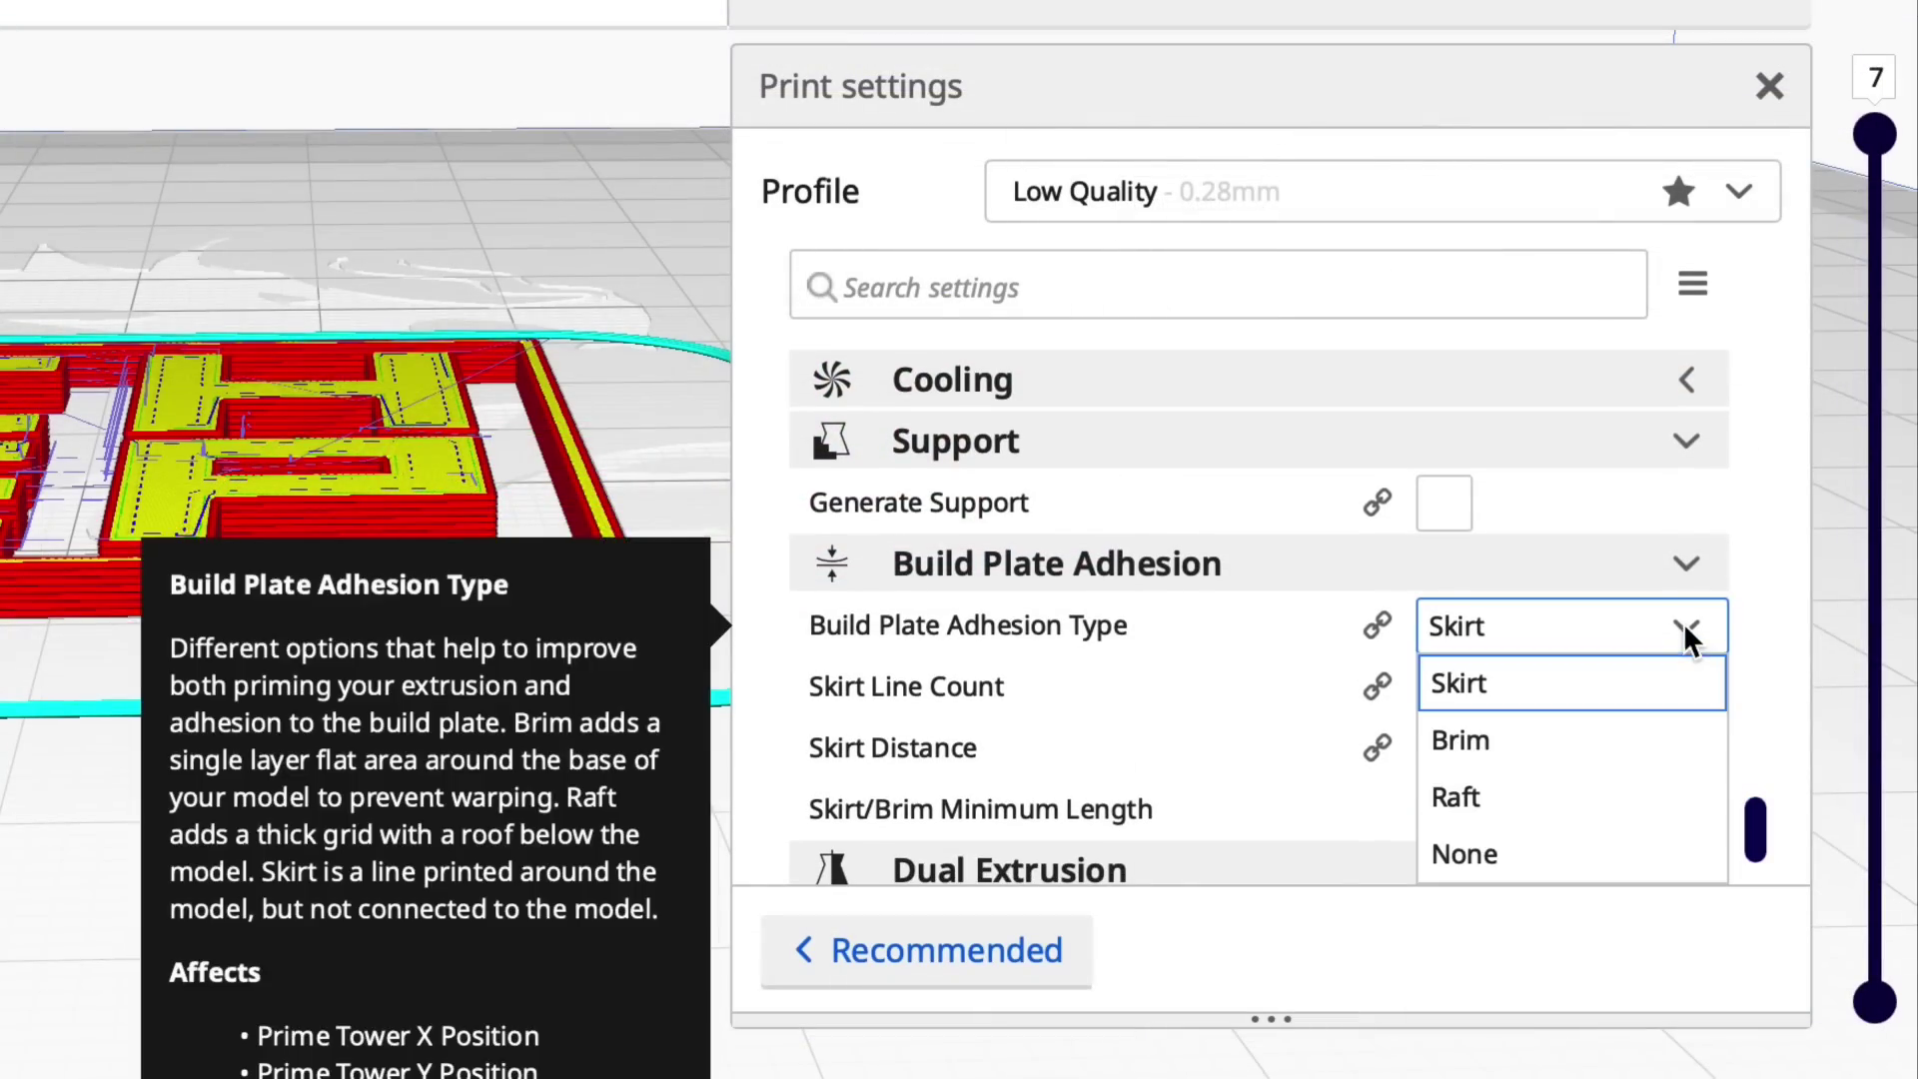
click(1513, 855)
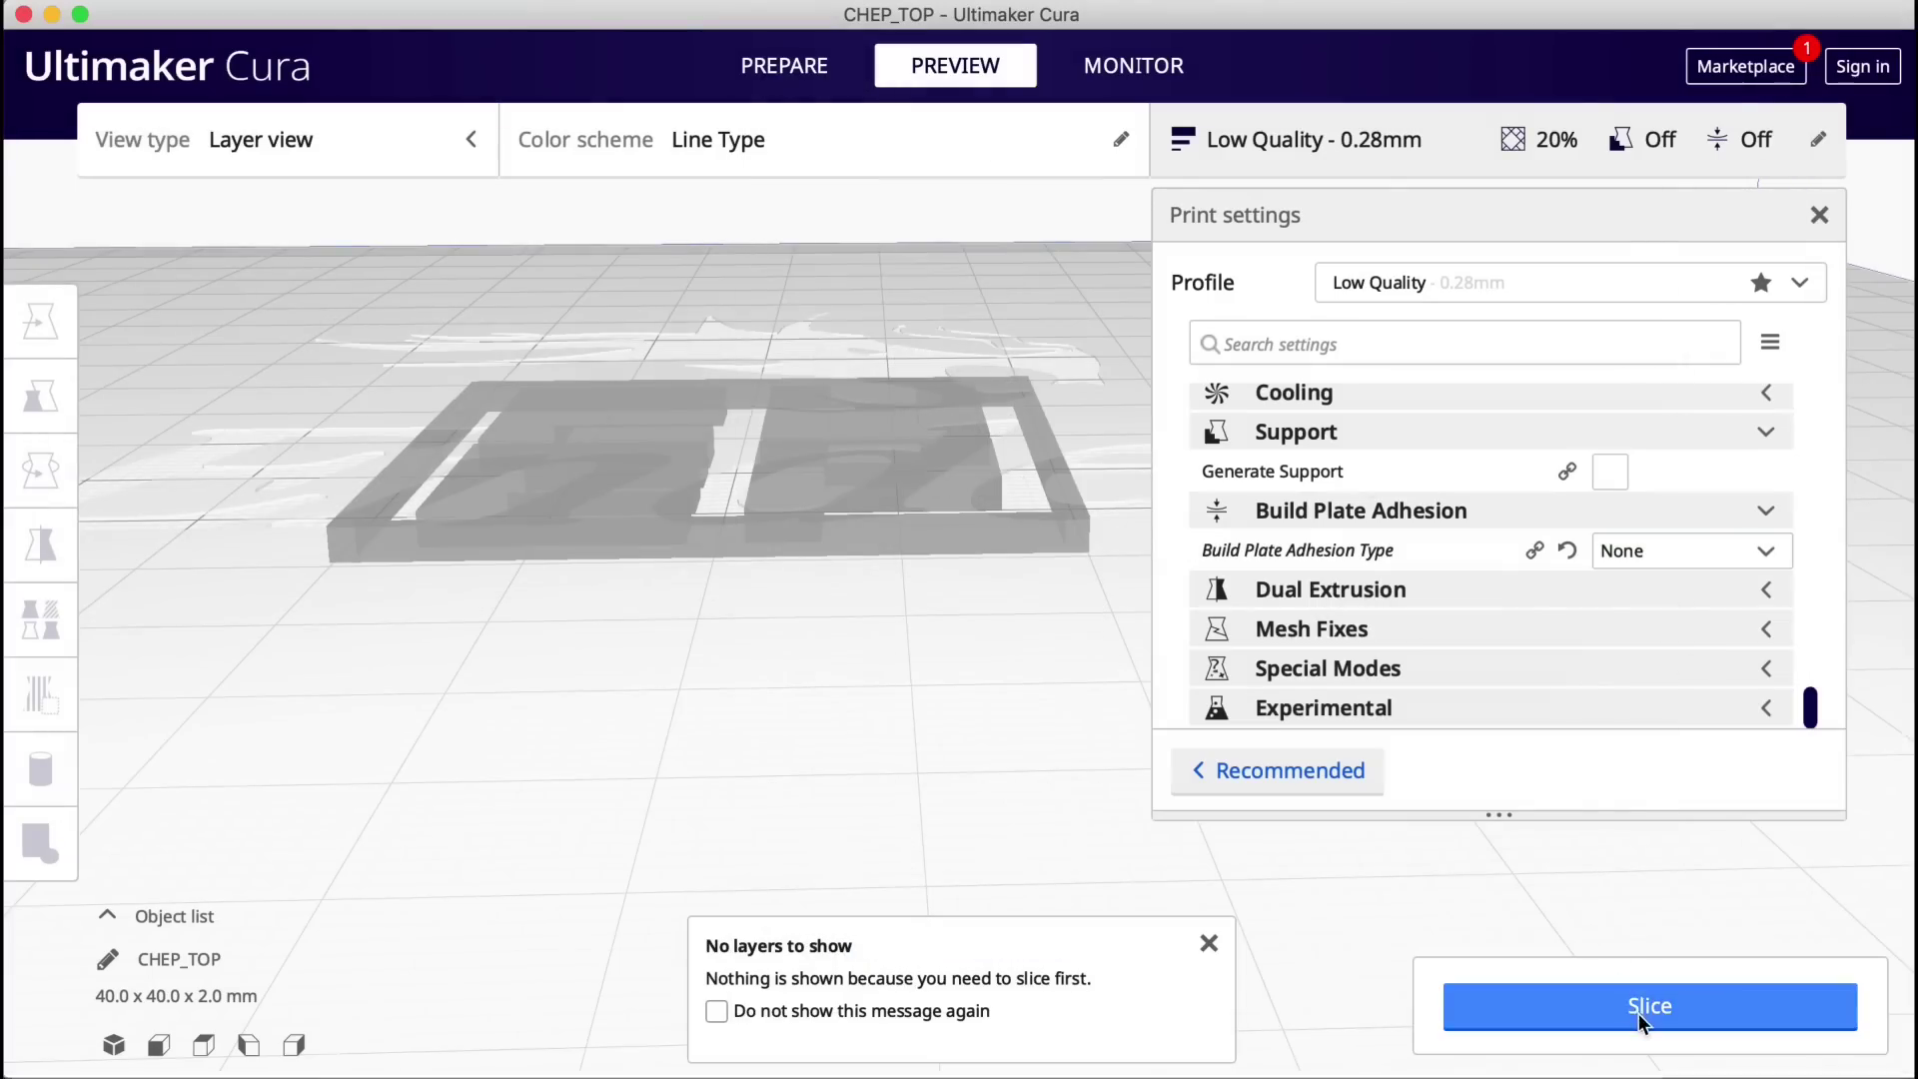
Step: Slice the lettering again and open the save dialog for its G-code file
click(1644, 1009)
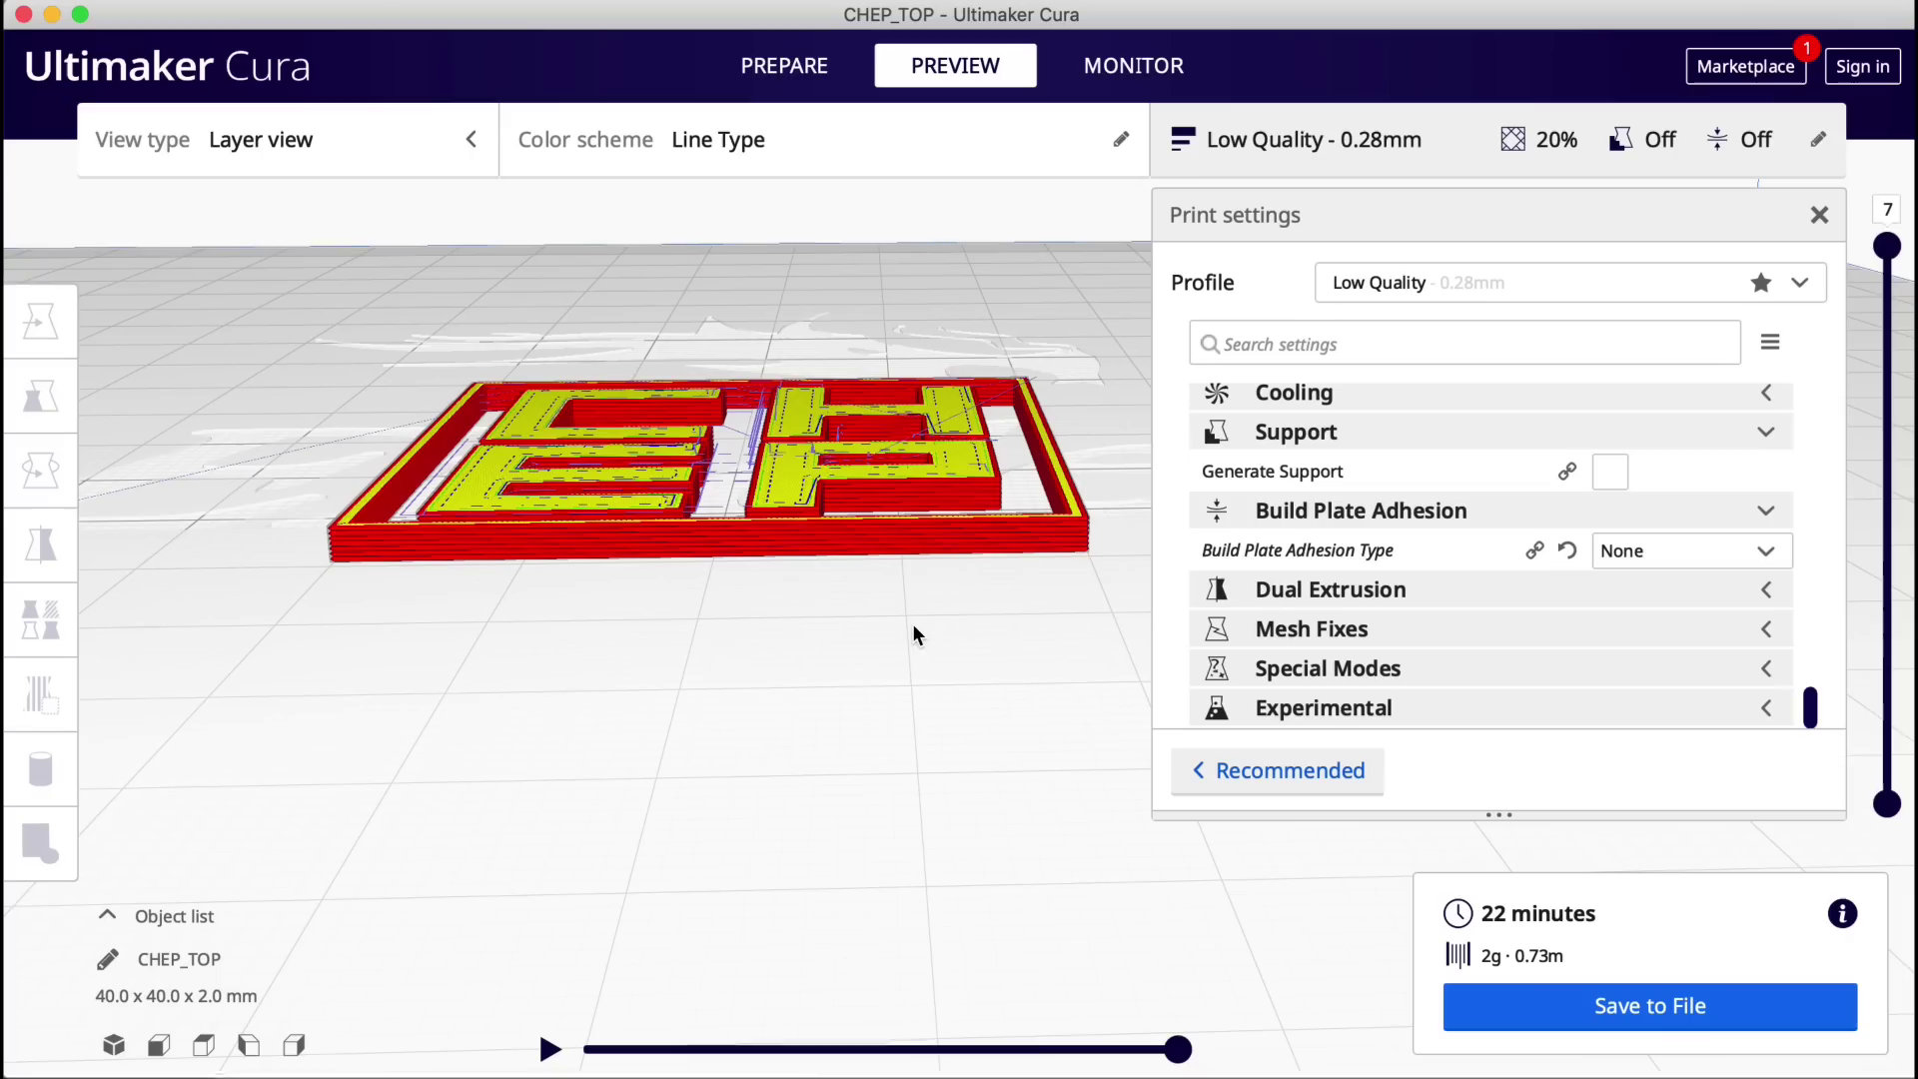
click(1544, 1005)
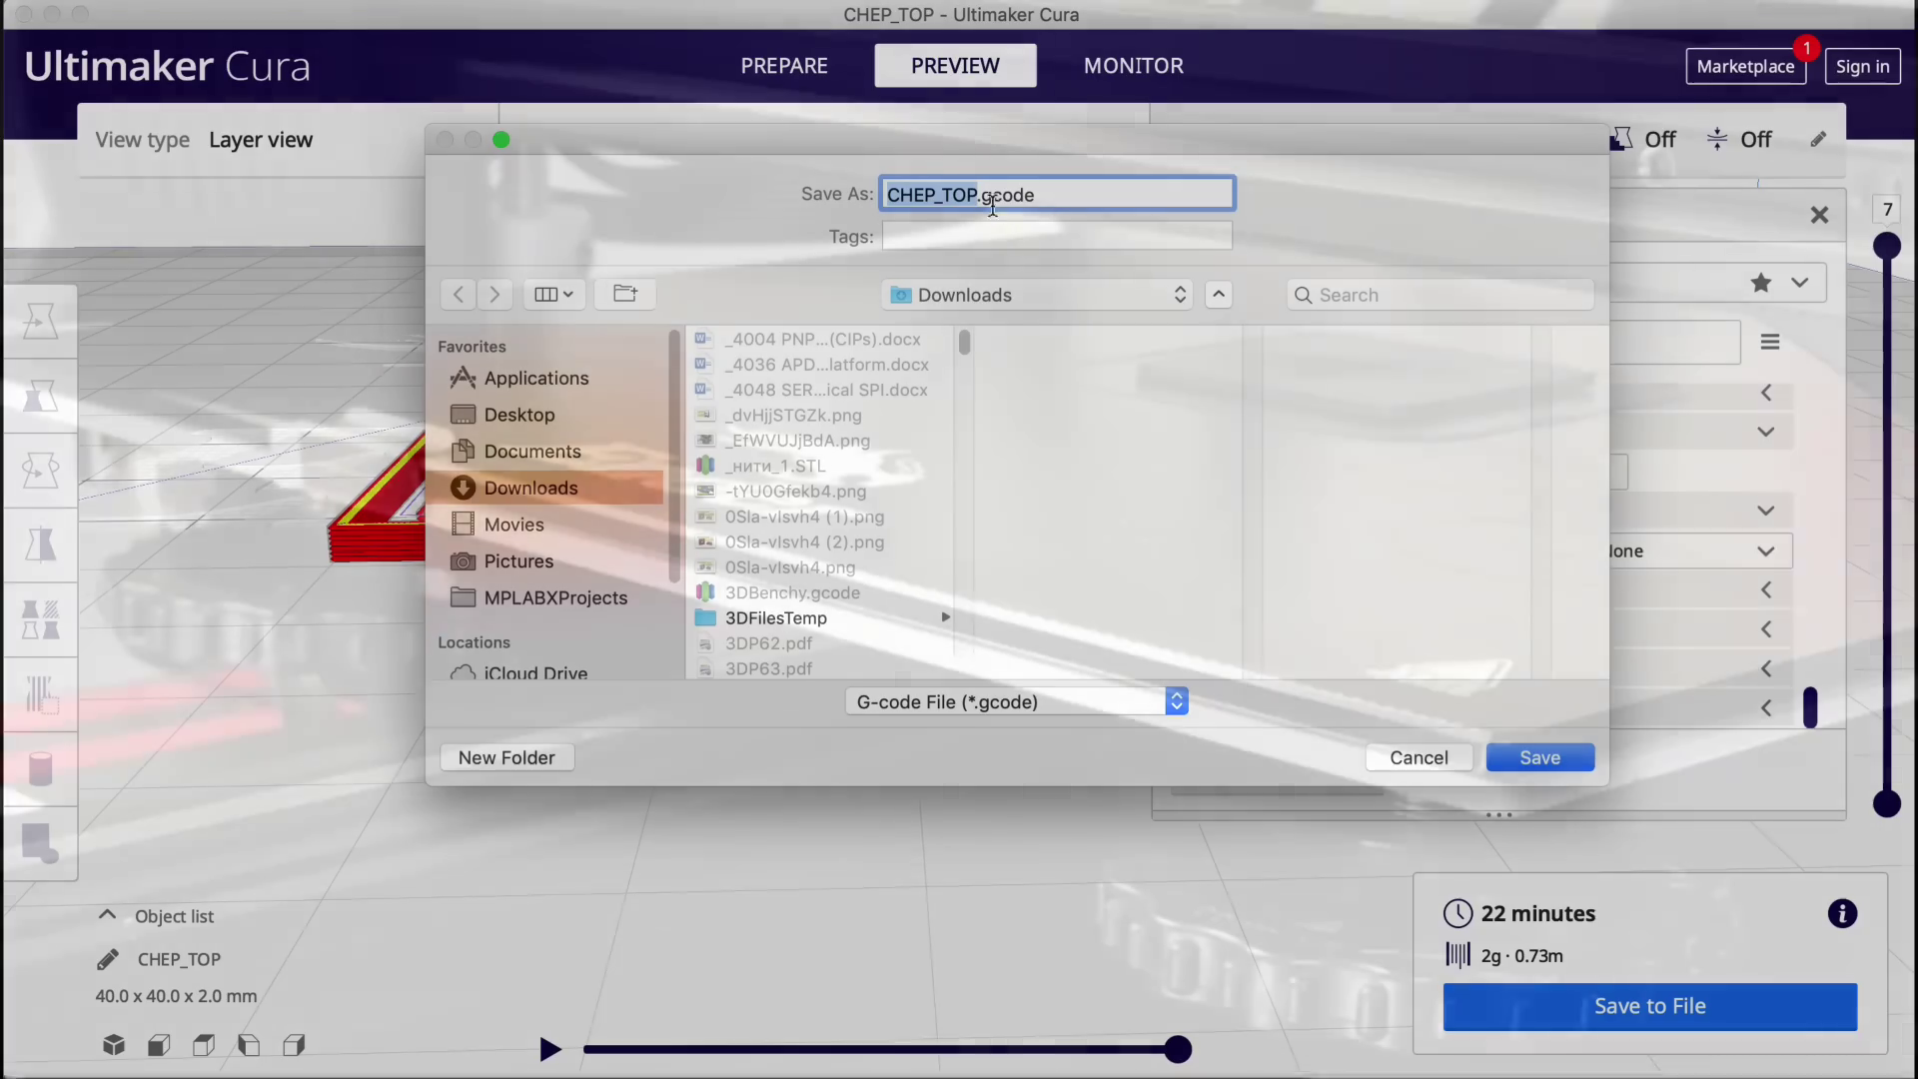